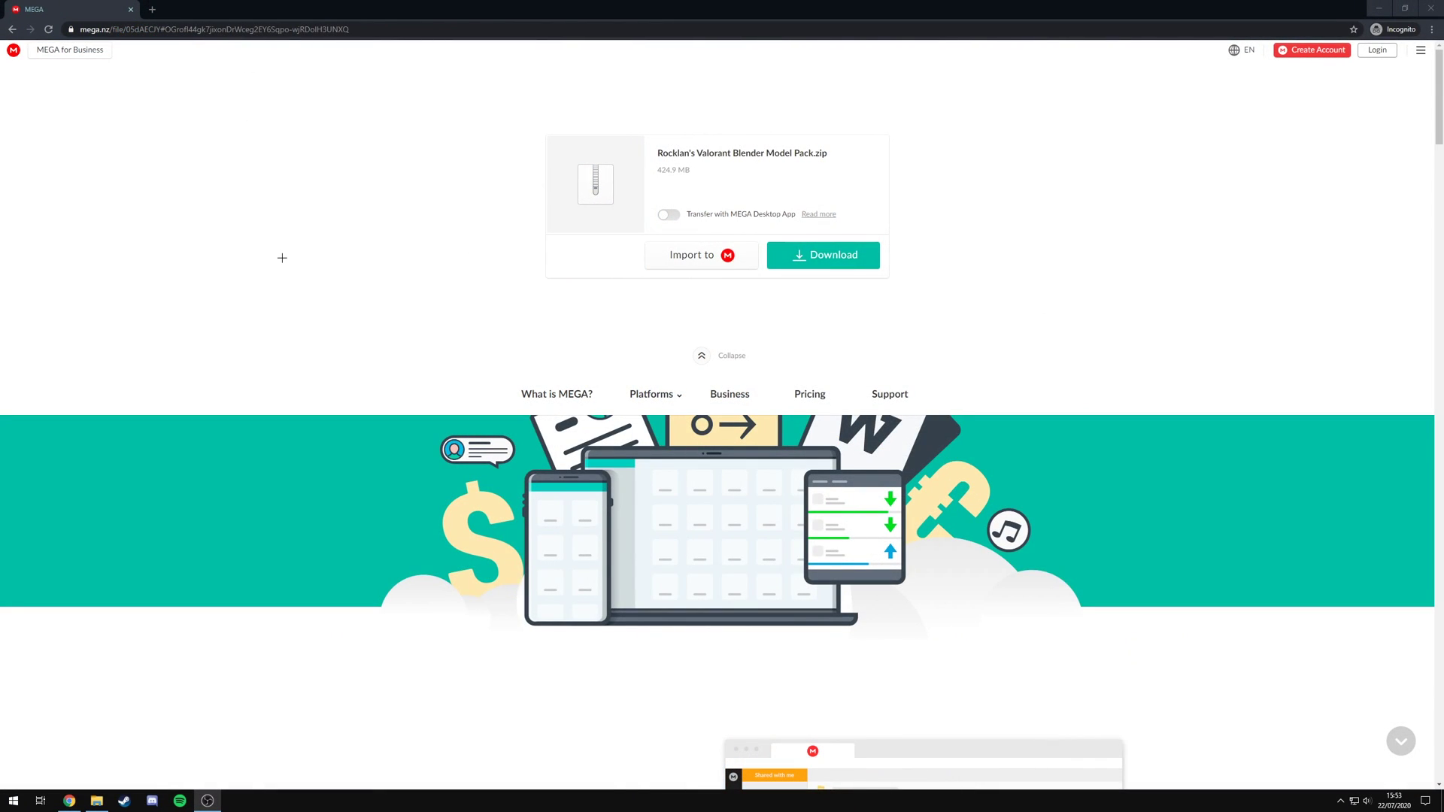
- Download Rocklan's Valorant Blender Model Pack.zip and allow the site to store files on this device
left_click(350, 531)
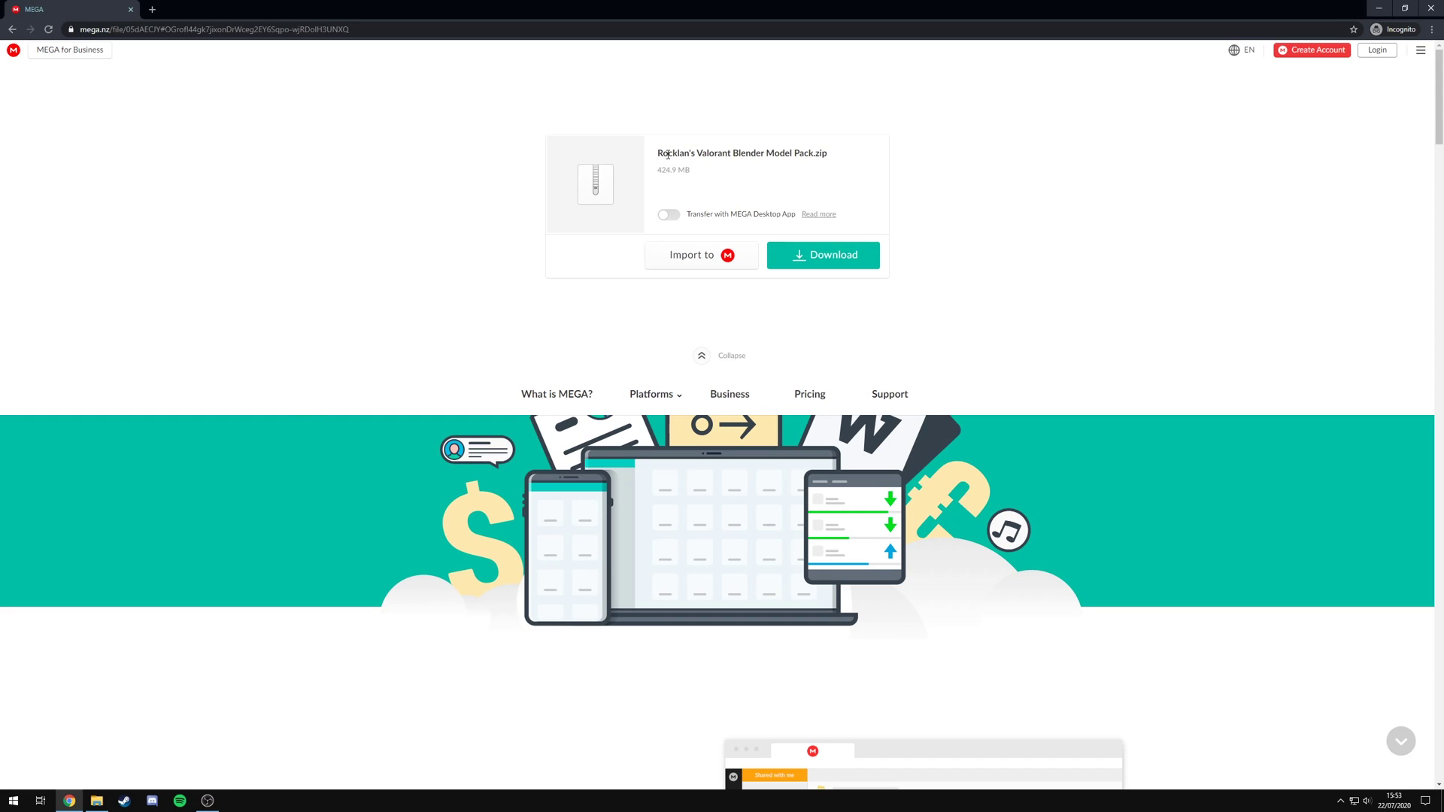
left_click(823, 255)
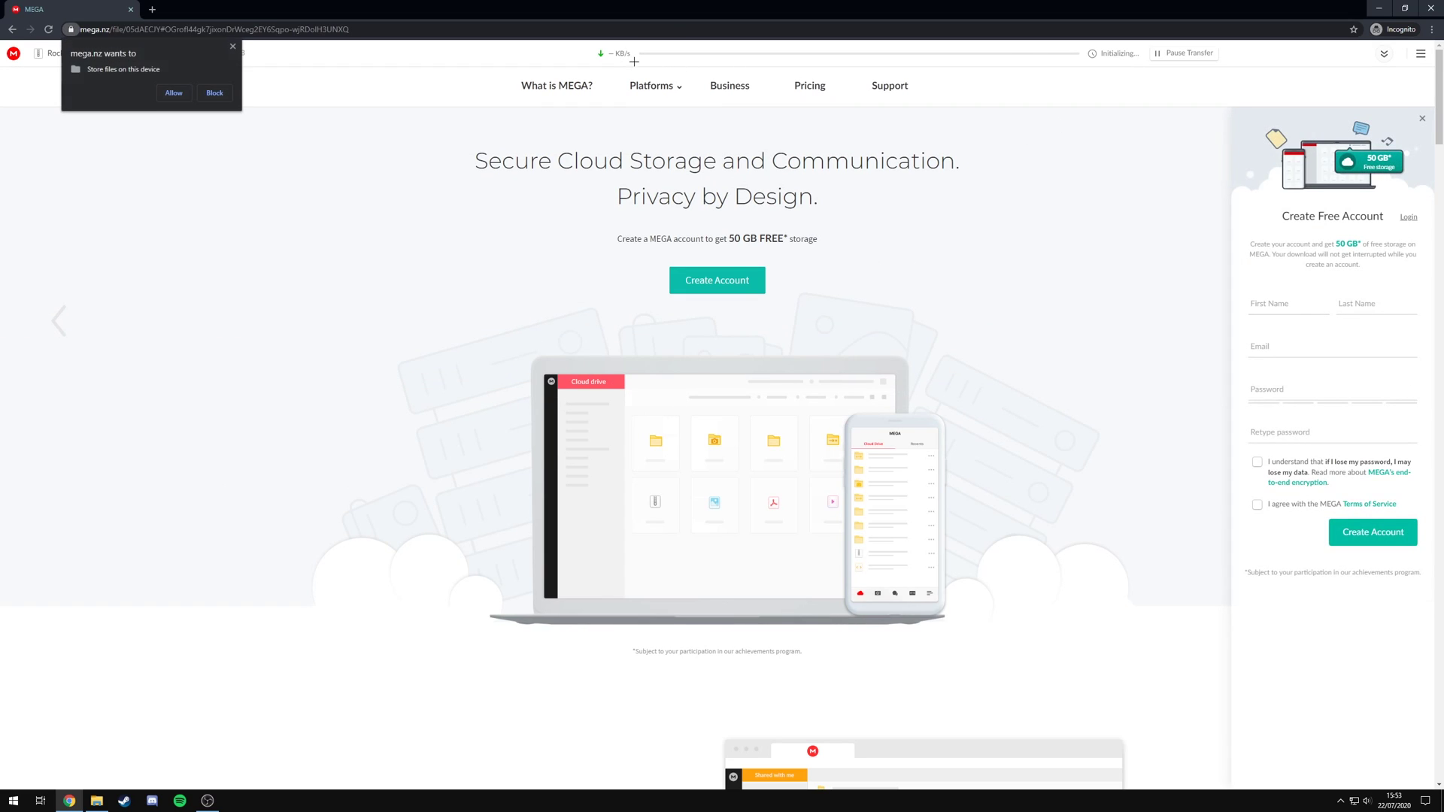
left_click(174, 92)
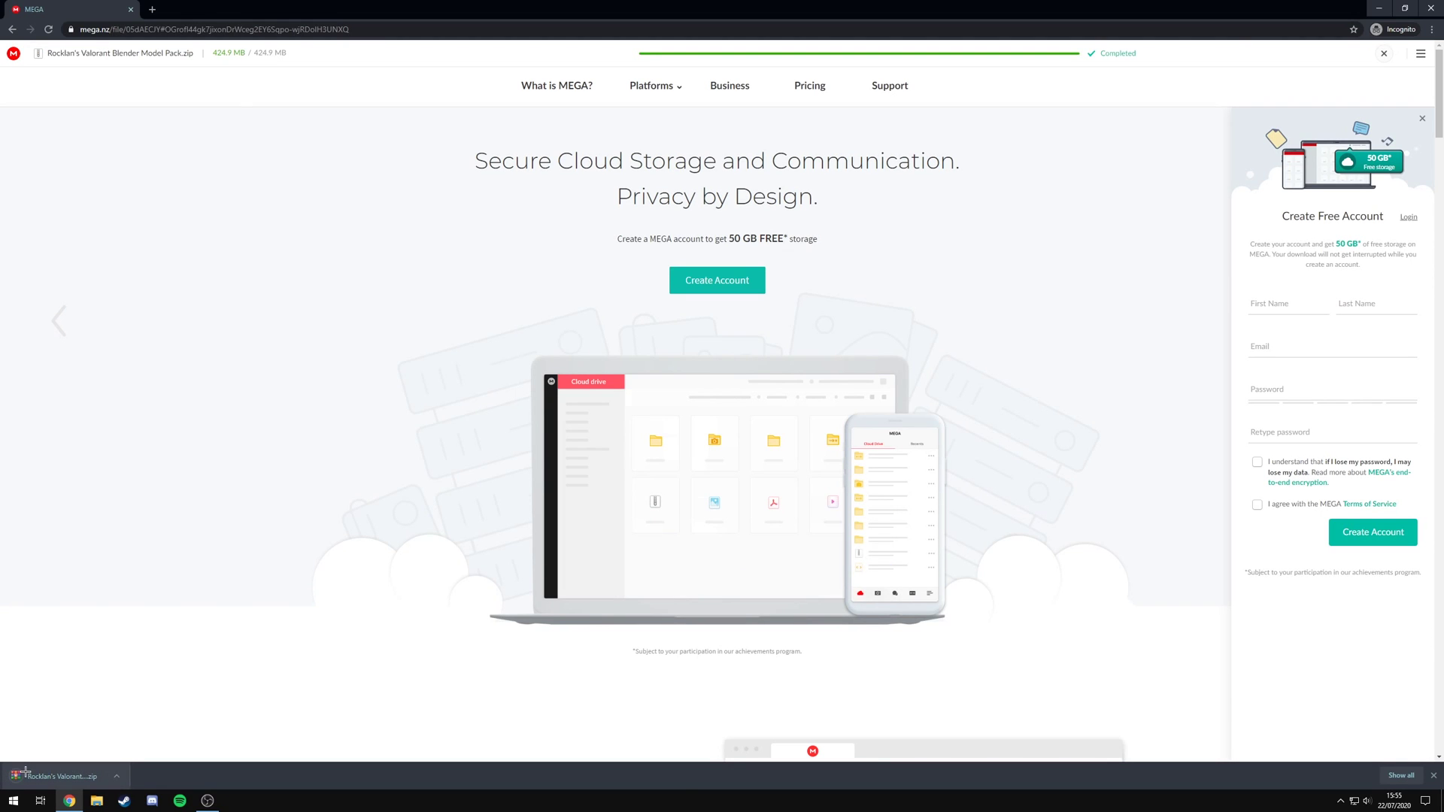
- Show the downloaded model pack zip in its Downloads folder and reposition the folder window
right_click(36, 774)
left_click(89, 749)
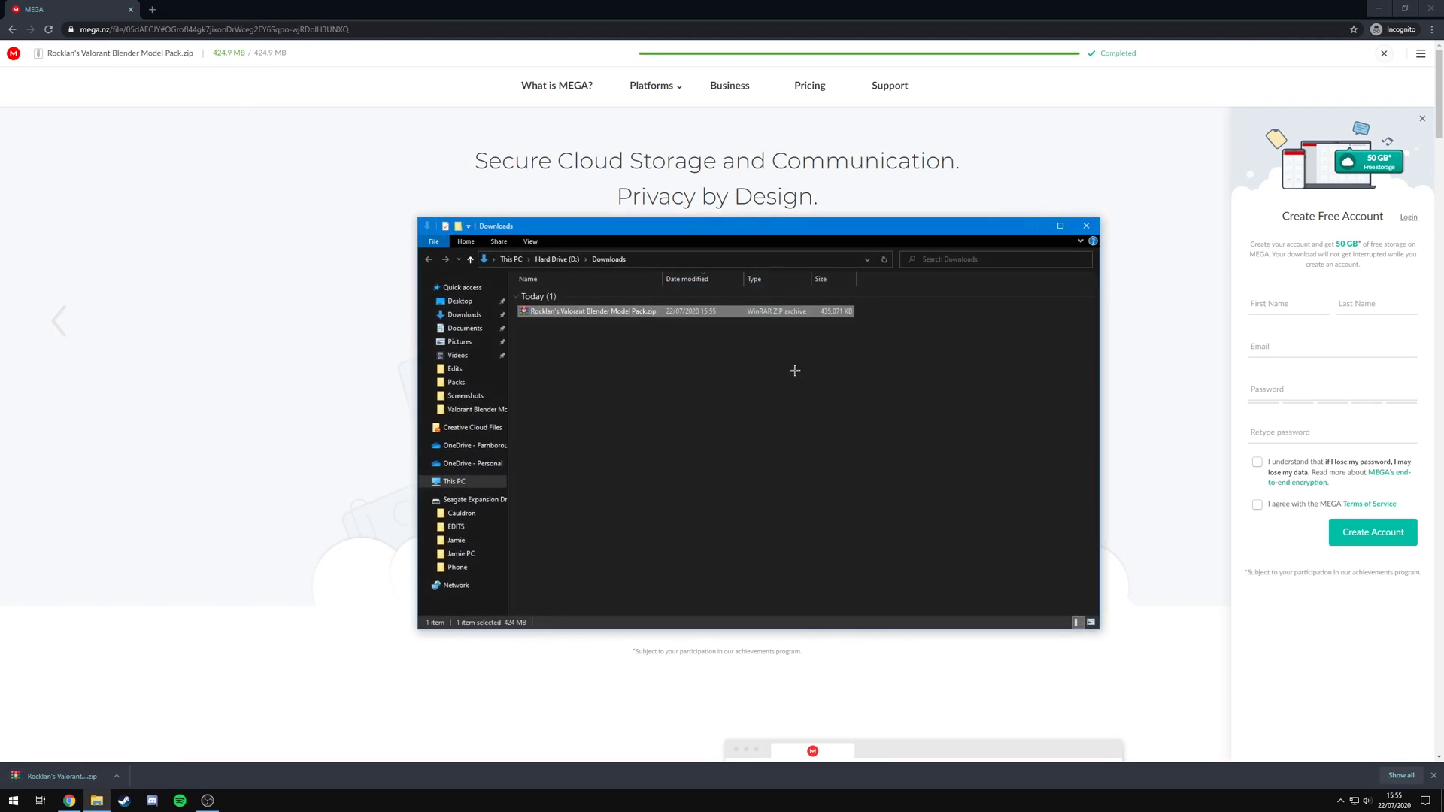
left_click_drag(665, 231, 623, 220)
left_click(567, 371)
mouse_move(630, 299)
left_mouse_down()
mouse_move(619, 326)
mouse_move(681, 366)
mouse_move(634, 312)
left_mouse_up()
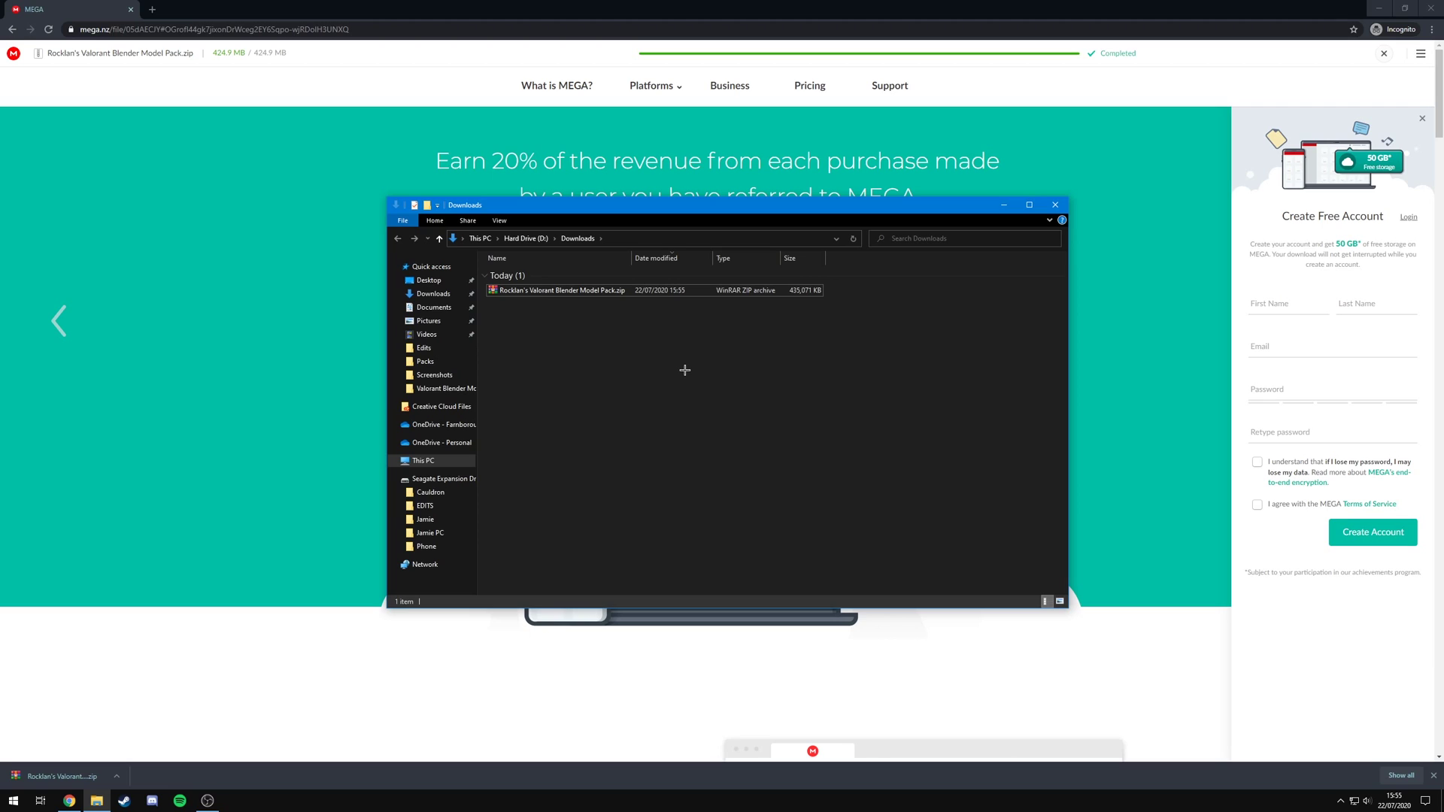
- Open the model pack zip, extract its folder into Downloads, and close the archive
double_click(686, 290)
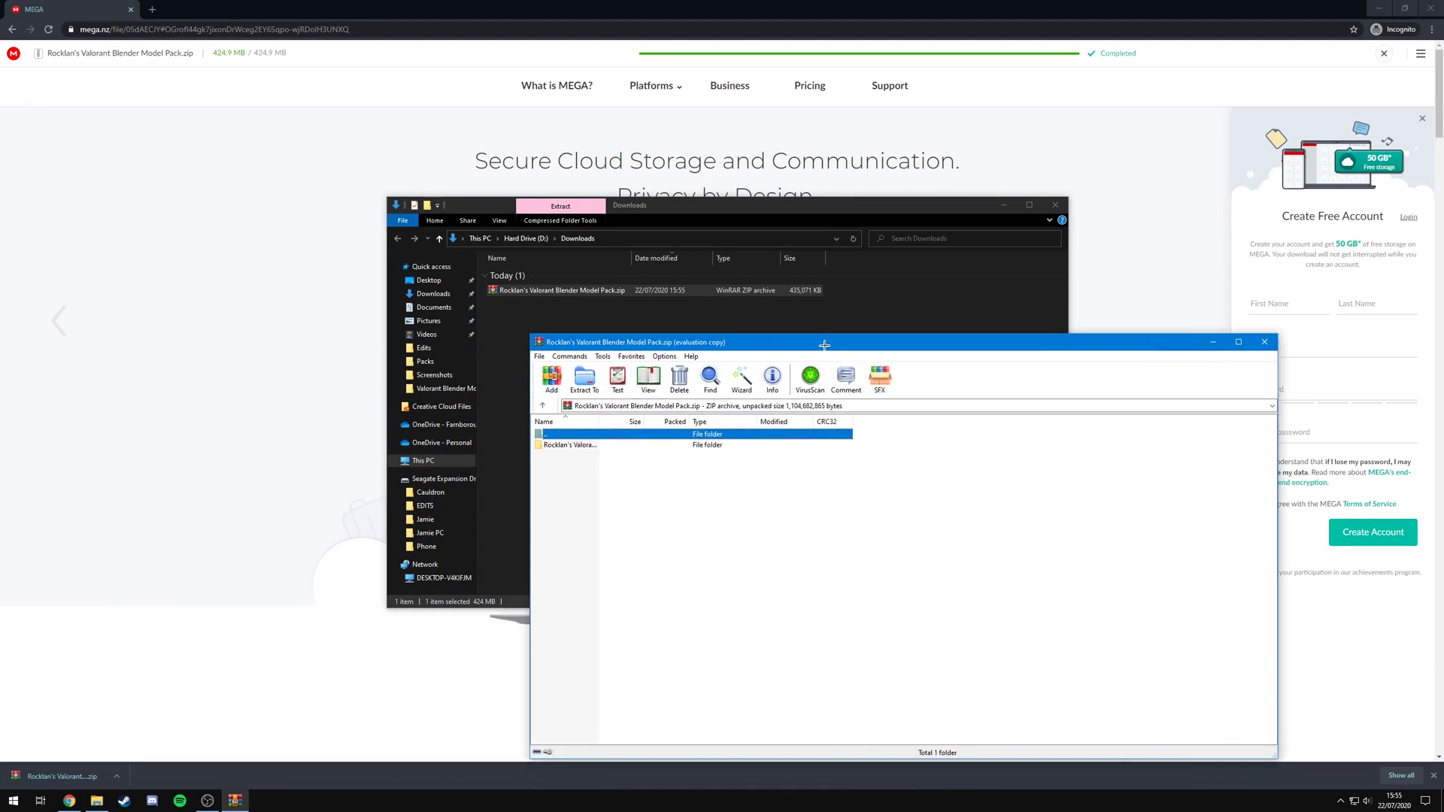
left_click_drag(579, 344, 580, 346)
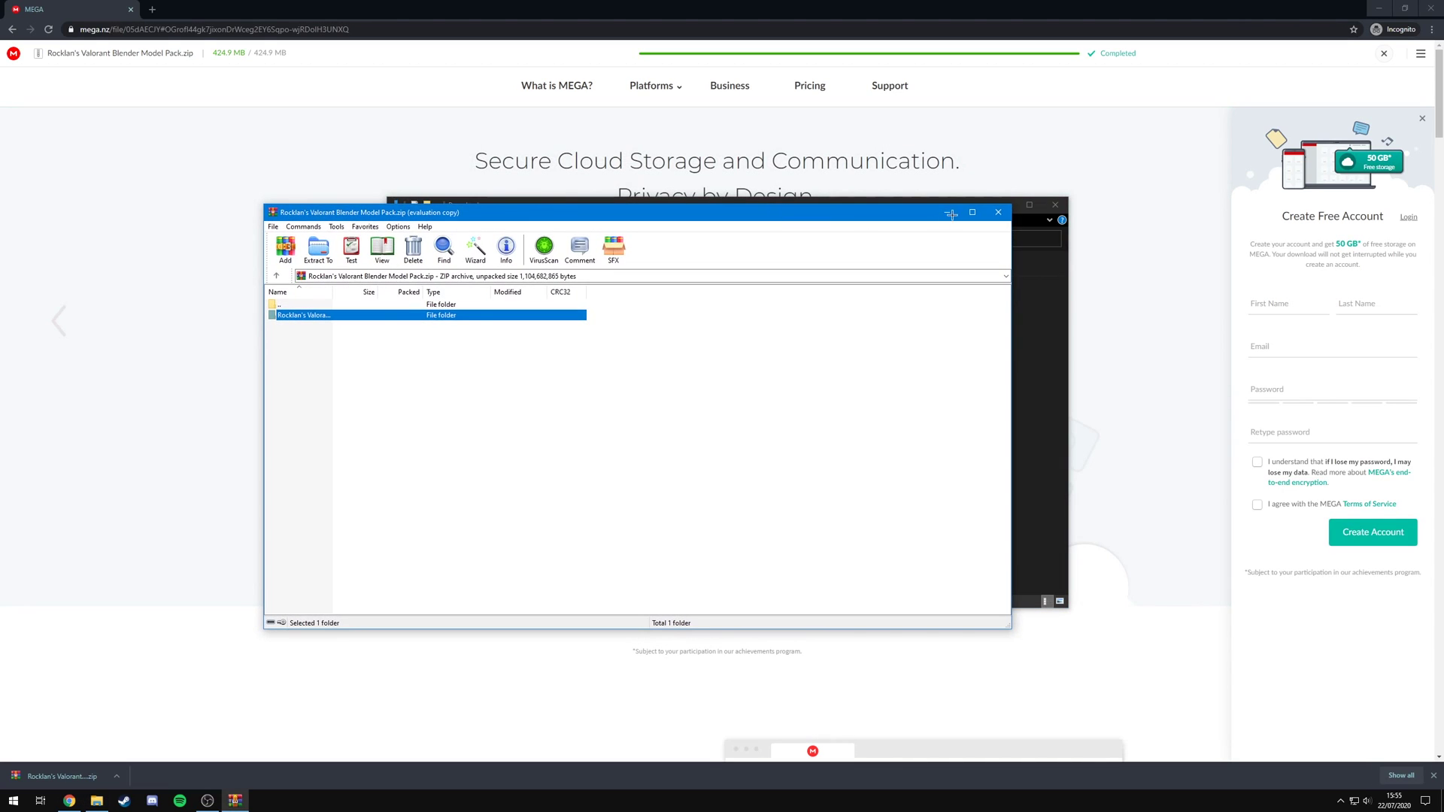
left_click(998, 212)
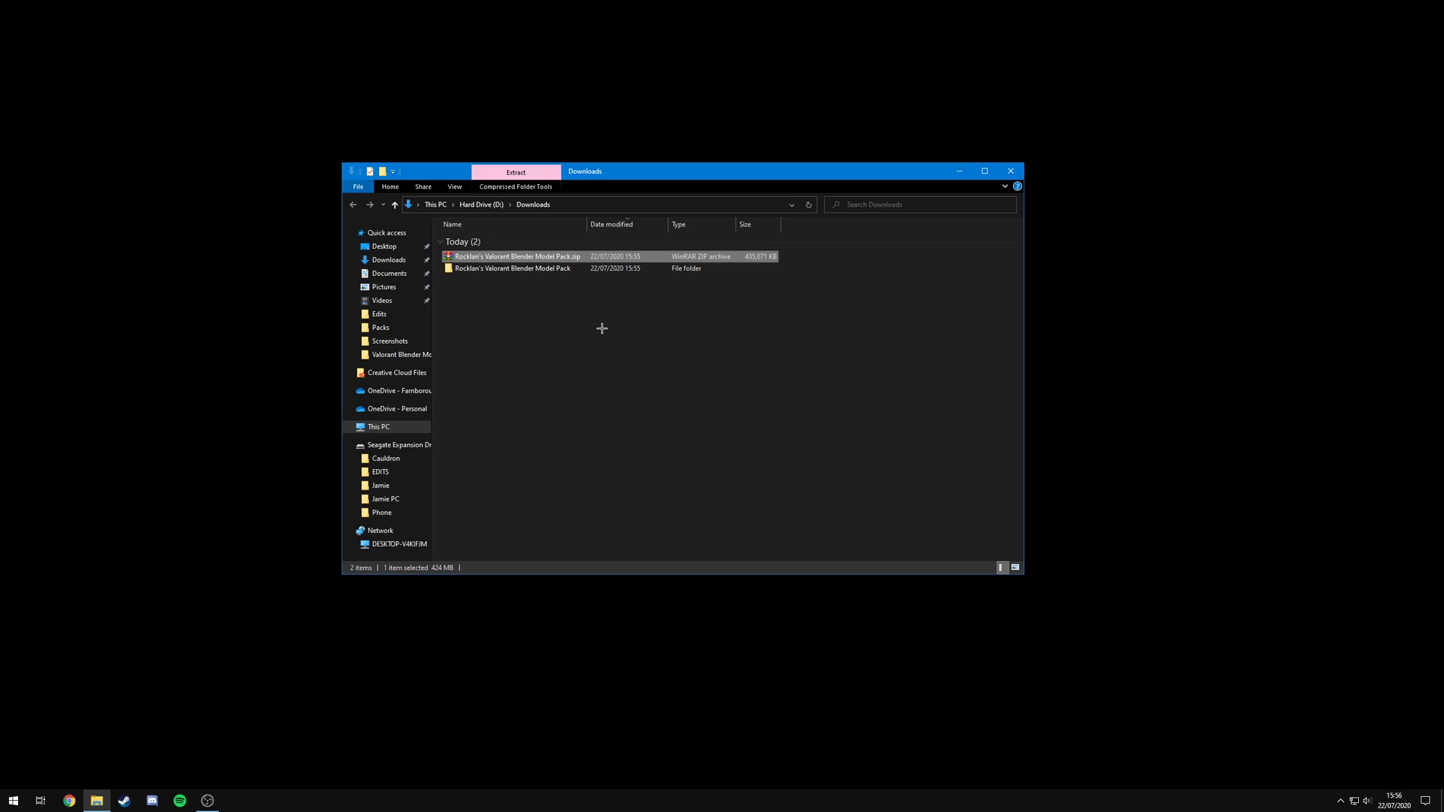
- Delete the model pack zip and open the extracted Rocklan's Valorant Blender Model Pack folder
key("Delete")
double_click(568, 255)
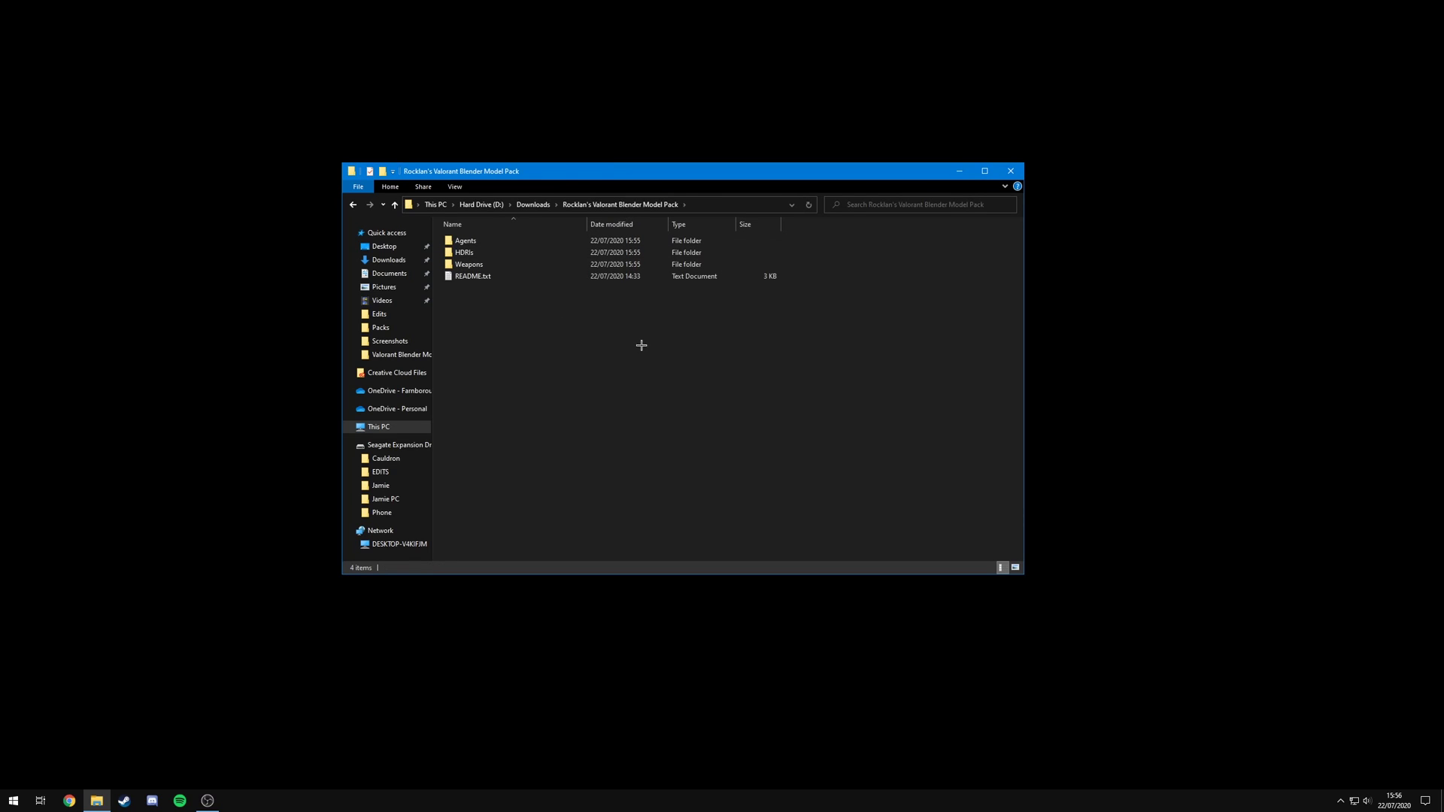
left_click(491, 241)
left_click(482, 252)
- Open the pack's README.txt and read its contents list, usage instructions and contact links
double_click(503, 278)
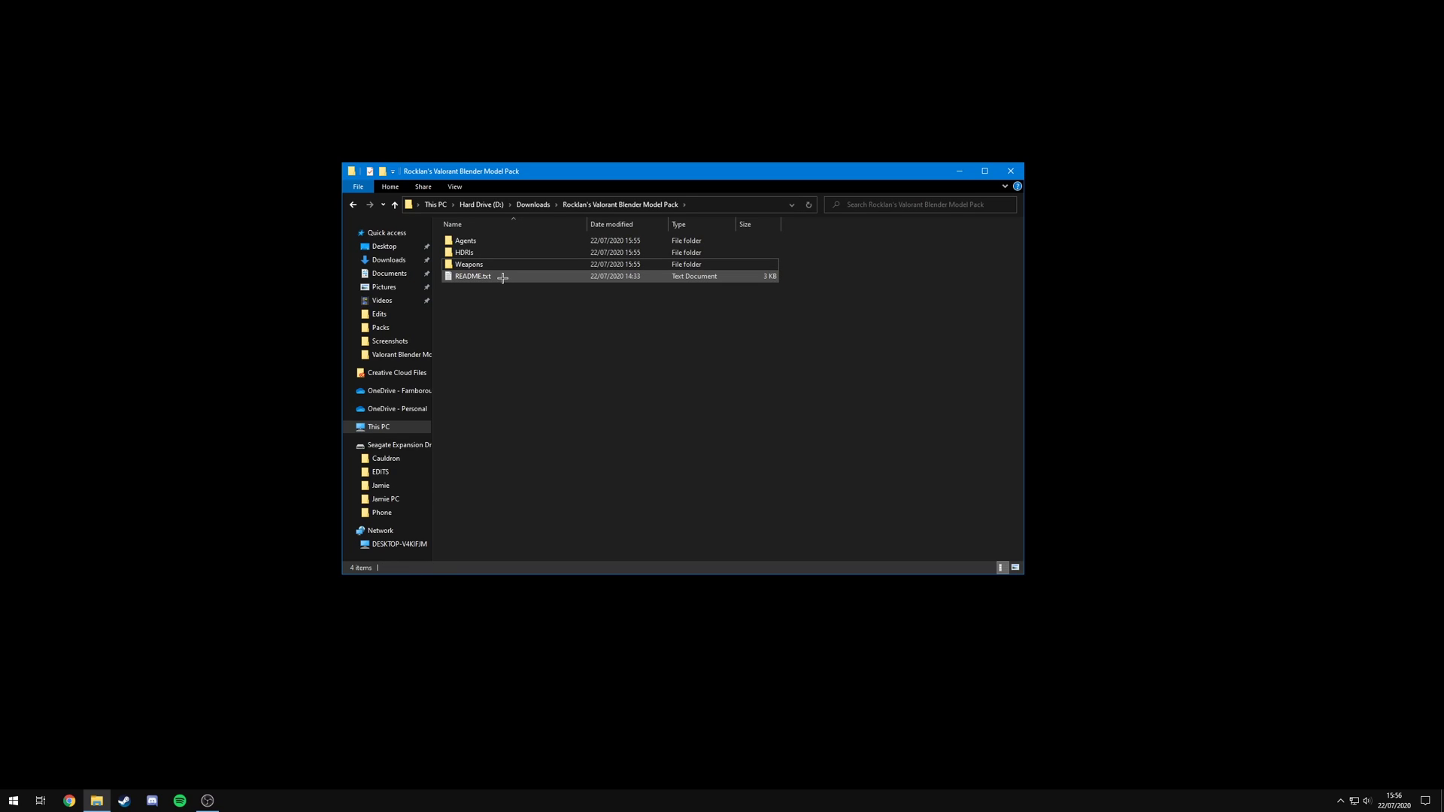
left_click_drag(530, 173, 622, 150)
left_click_drag(343, 267, 808, 429)
scroll(662, 364, "down", 1)
left_click_drag(474, 519, 451, 488)
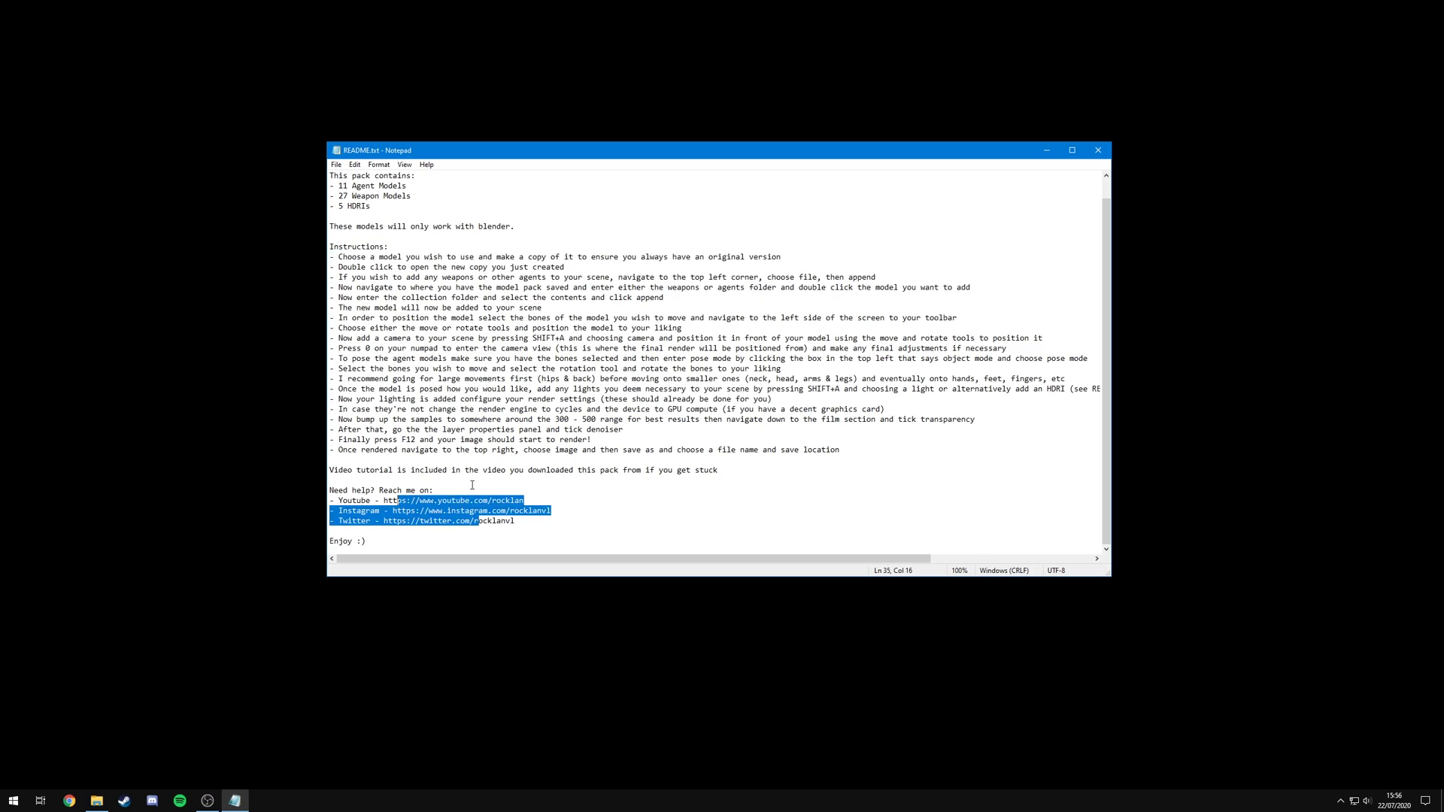
left_click(451, 488)
scroll(451, 466, "up", 1)
left_click_drag(377, 226, 312, 196)
left_click(452, 236)
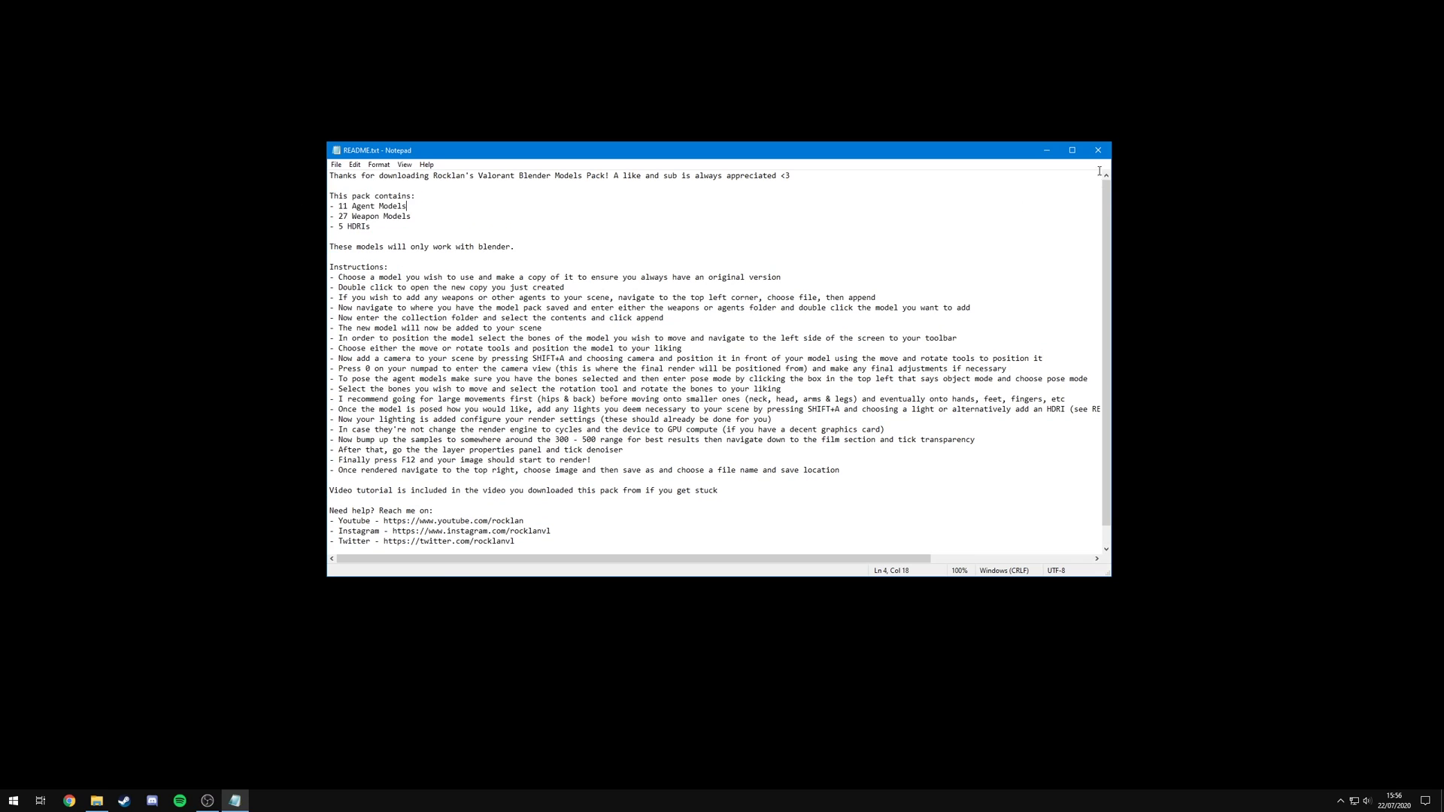
- Open the Agents folder and look over the agent blend files
double_click(513, 239)
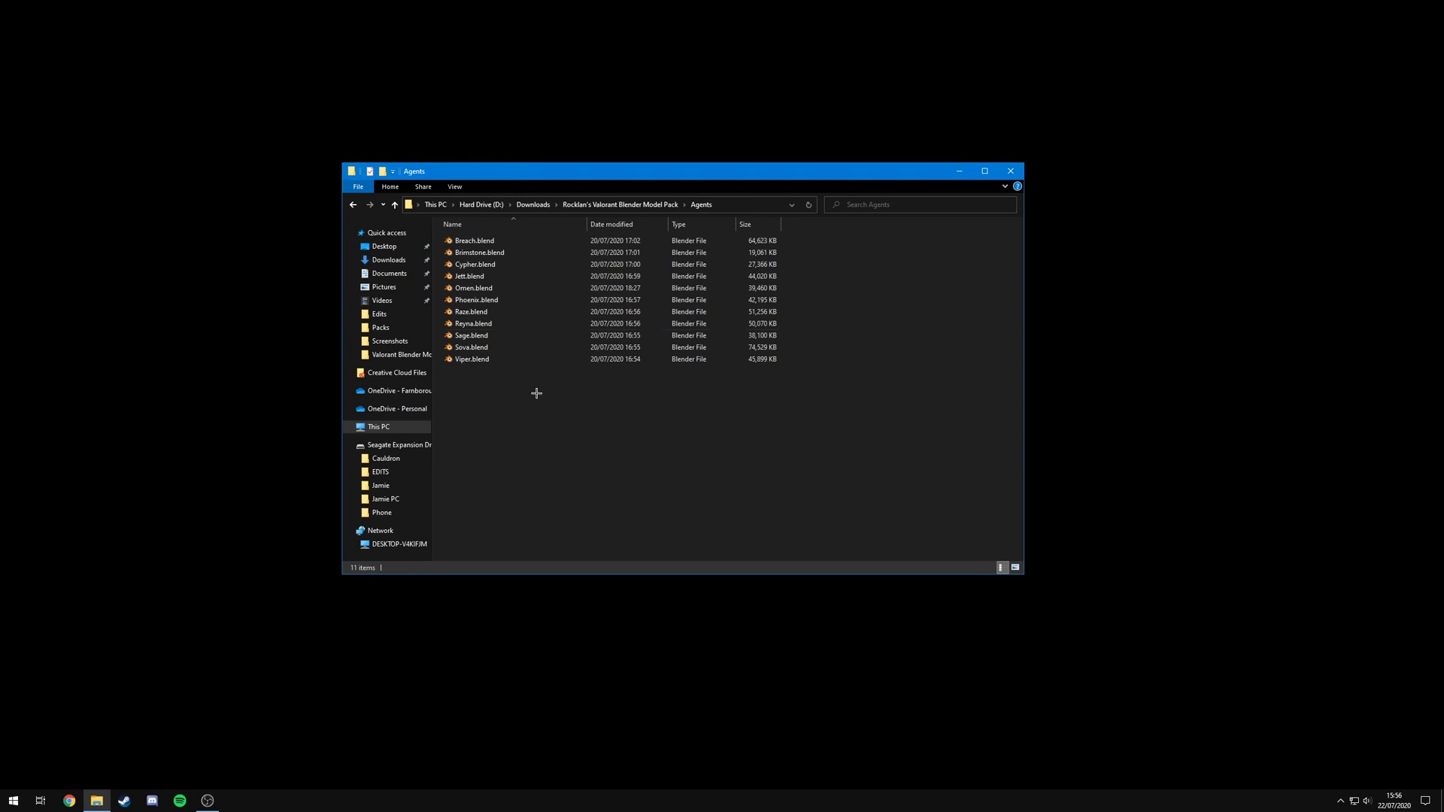
left_click_drag(497, 413, 506, 224)
left_click(606, 399)
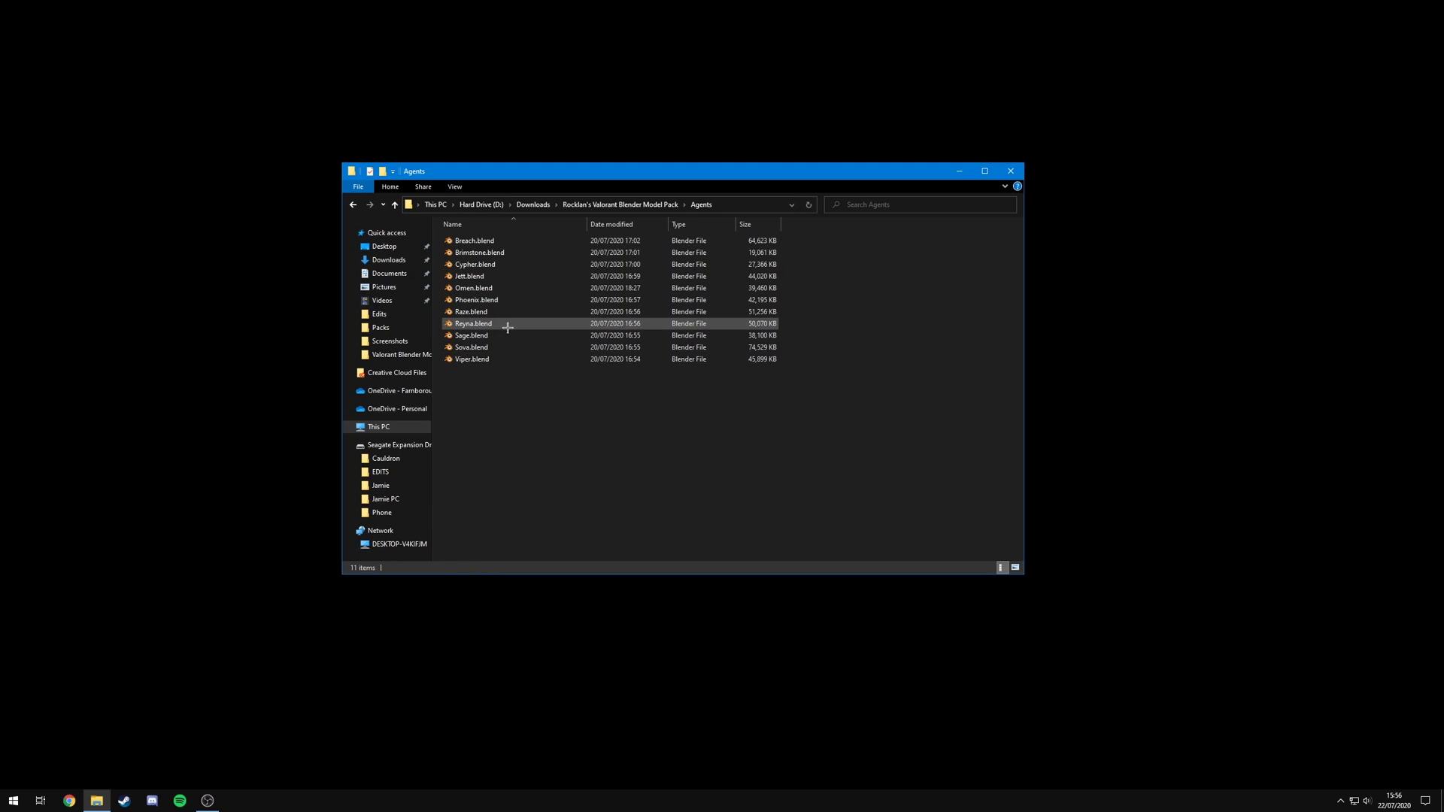
- Open the HDRIs folder, read the install instructions and HDRI sources in its README.txt, and close the file
key("BackSpace")
double_click(504, 253)
left_click_drag(474, 319, 915, 249)
left_click(580, 368)
double_click(740, 288)
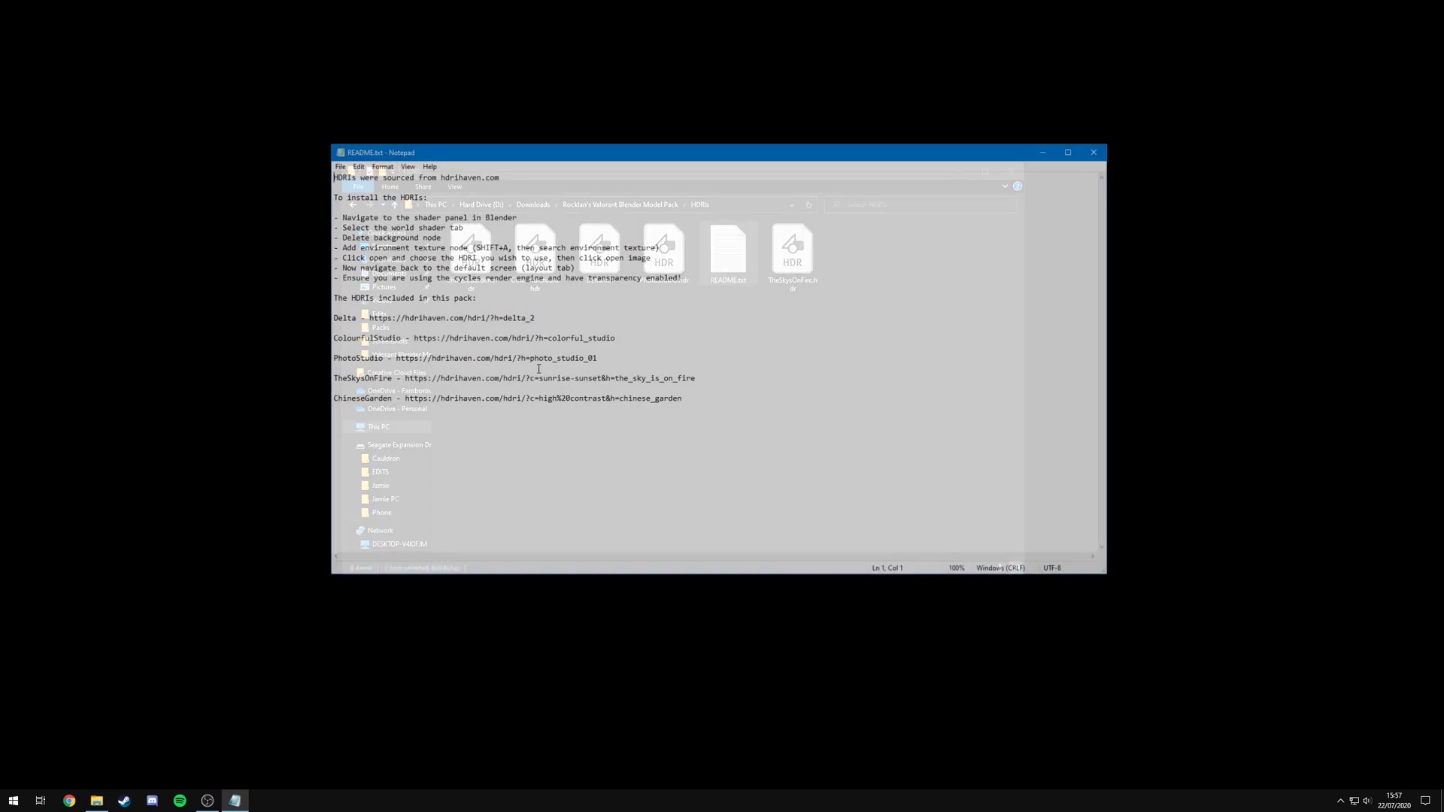
left_click(693, 290)
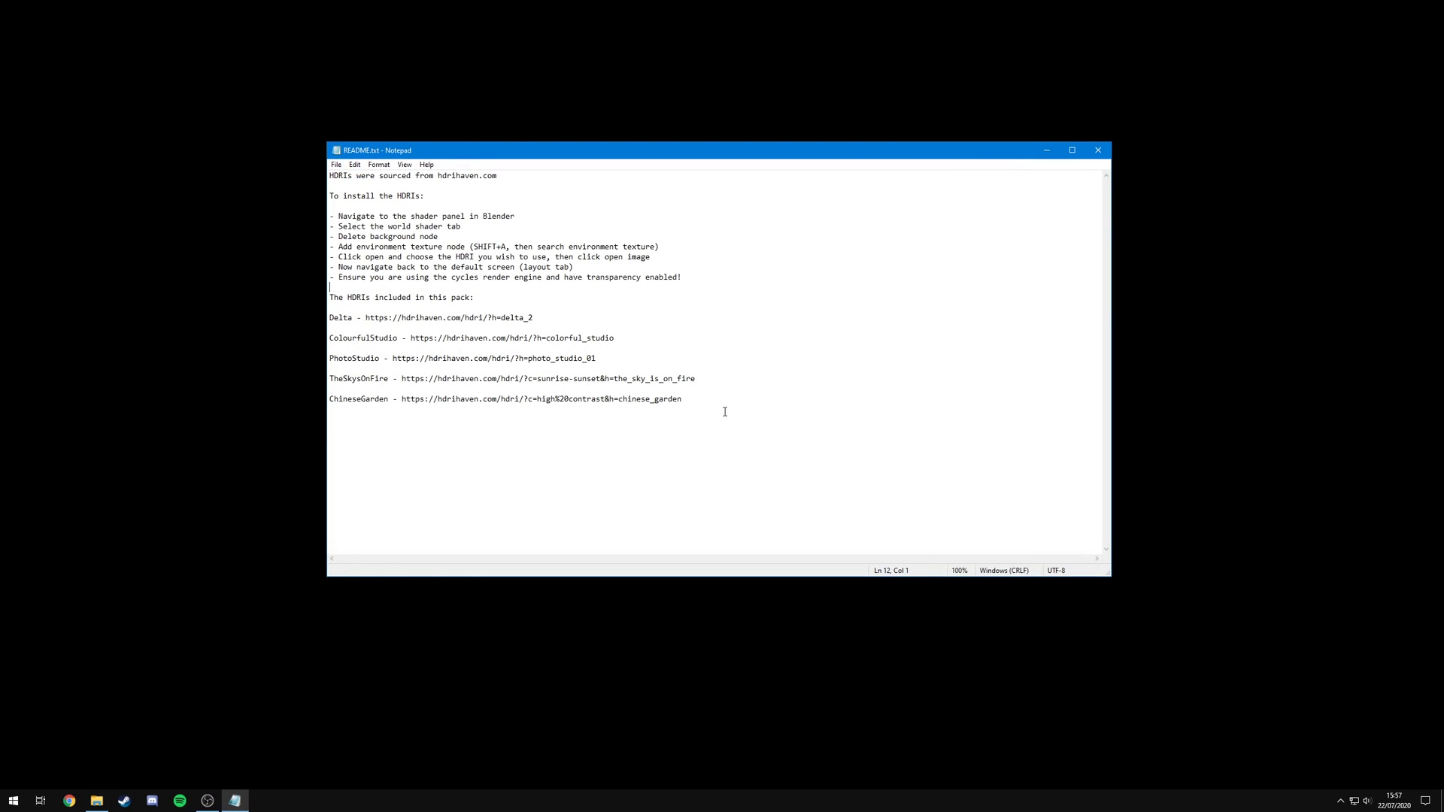
left_click_drag(731, 413, 334, 301)
left_click(1097, 150)
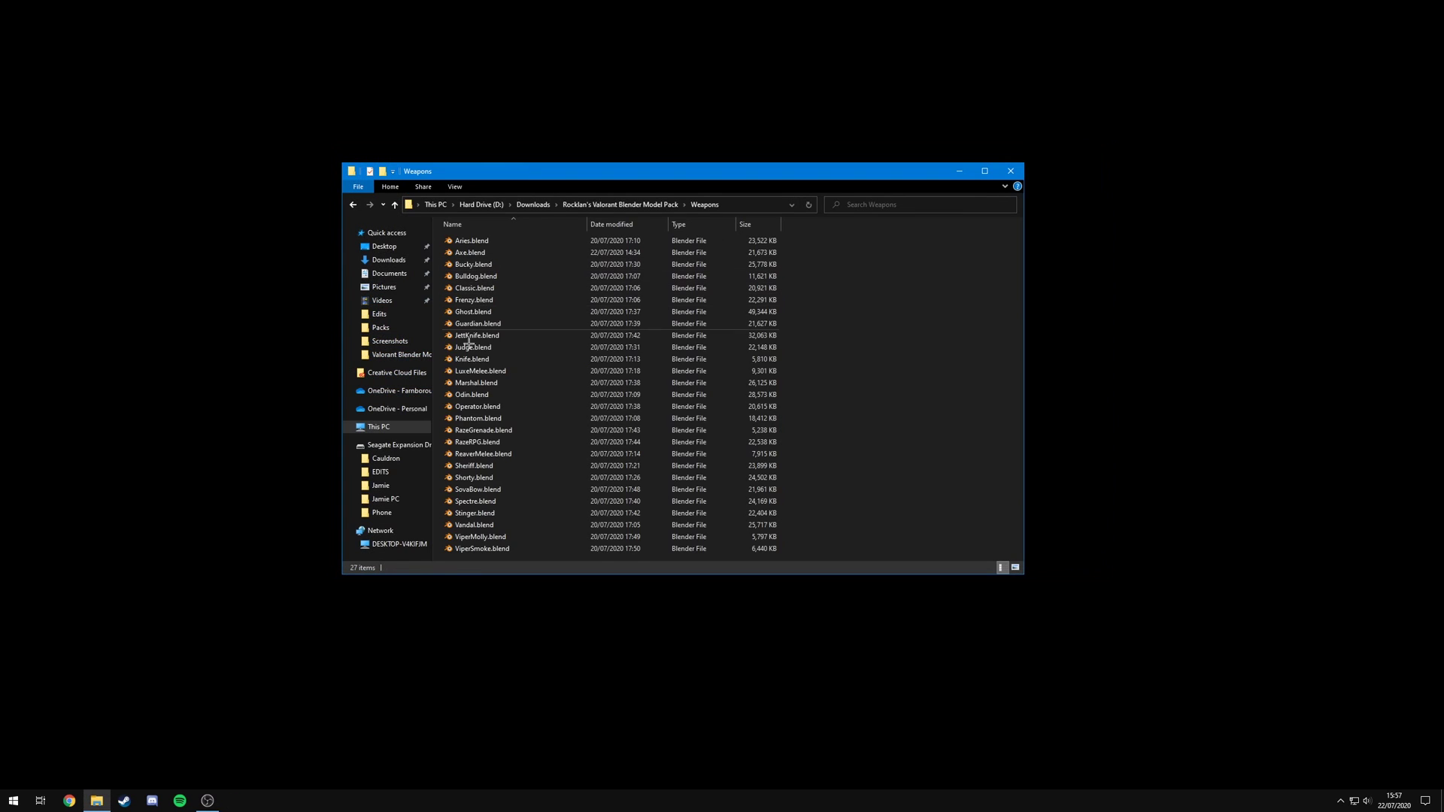
- Look over the weapon blend files in the Weapons folder
left_click_drag(511, 560, 760, 233)
left_click(902, 317)
left_click_drag(786, 240, 767, 561)
left_click_drag(540, 557, 684, 216)
left_click(873, 271)
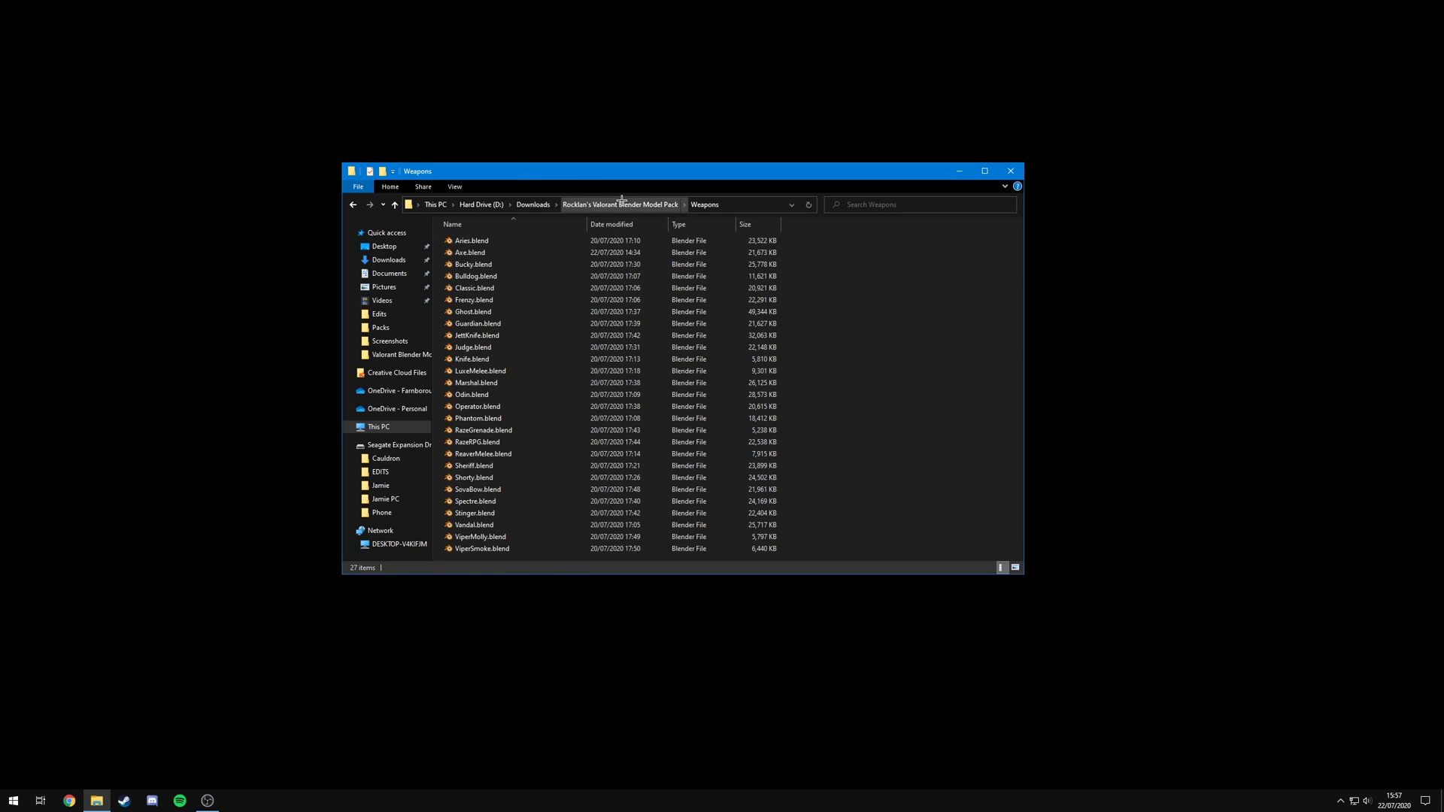
- Return to the Agents folder and make a duplicate of Jett.blend
left_click(620, 204)
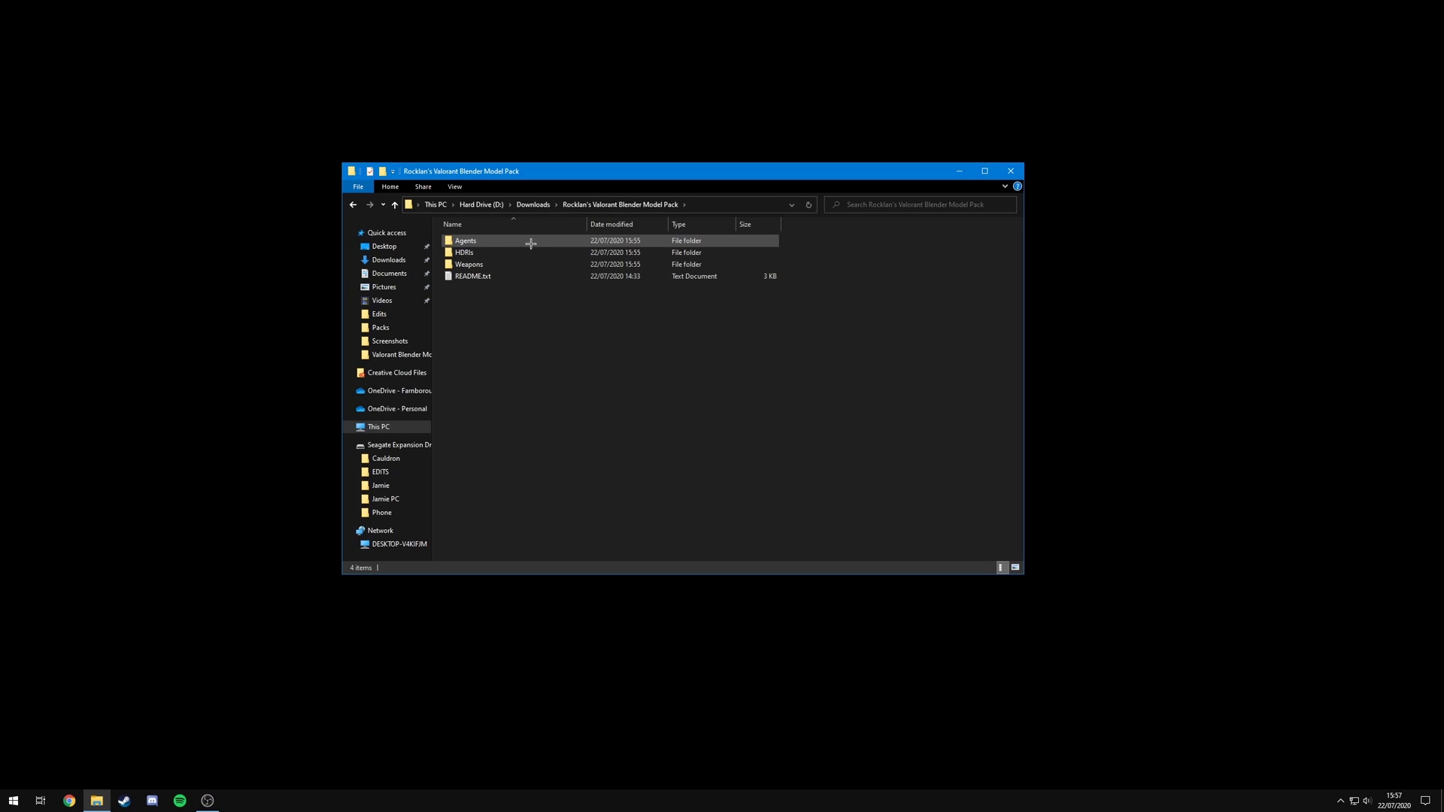
double_click(527, 241)
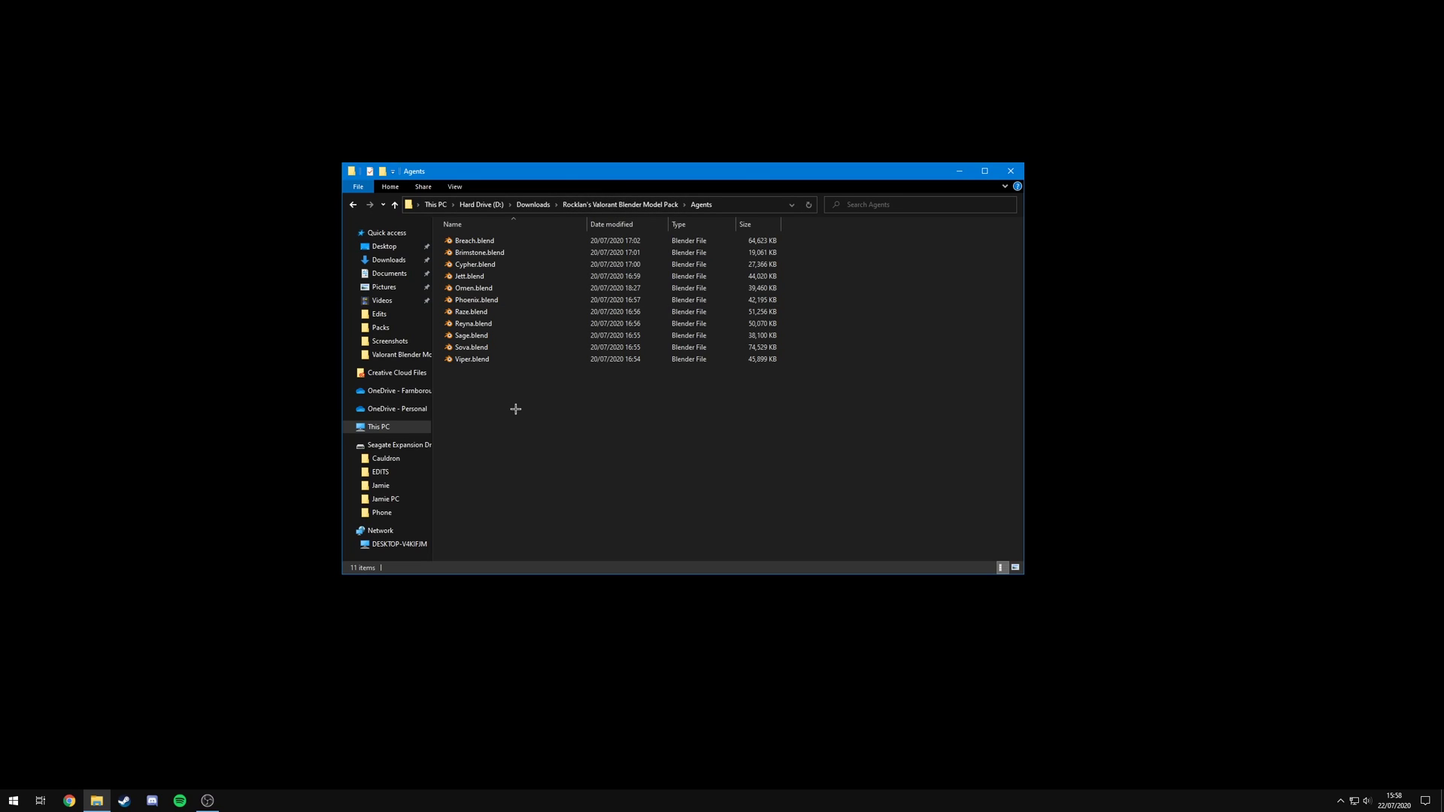
left_click(479, 276)
left_click(525, 400)
left_click(538, 274)
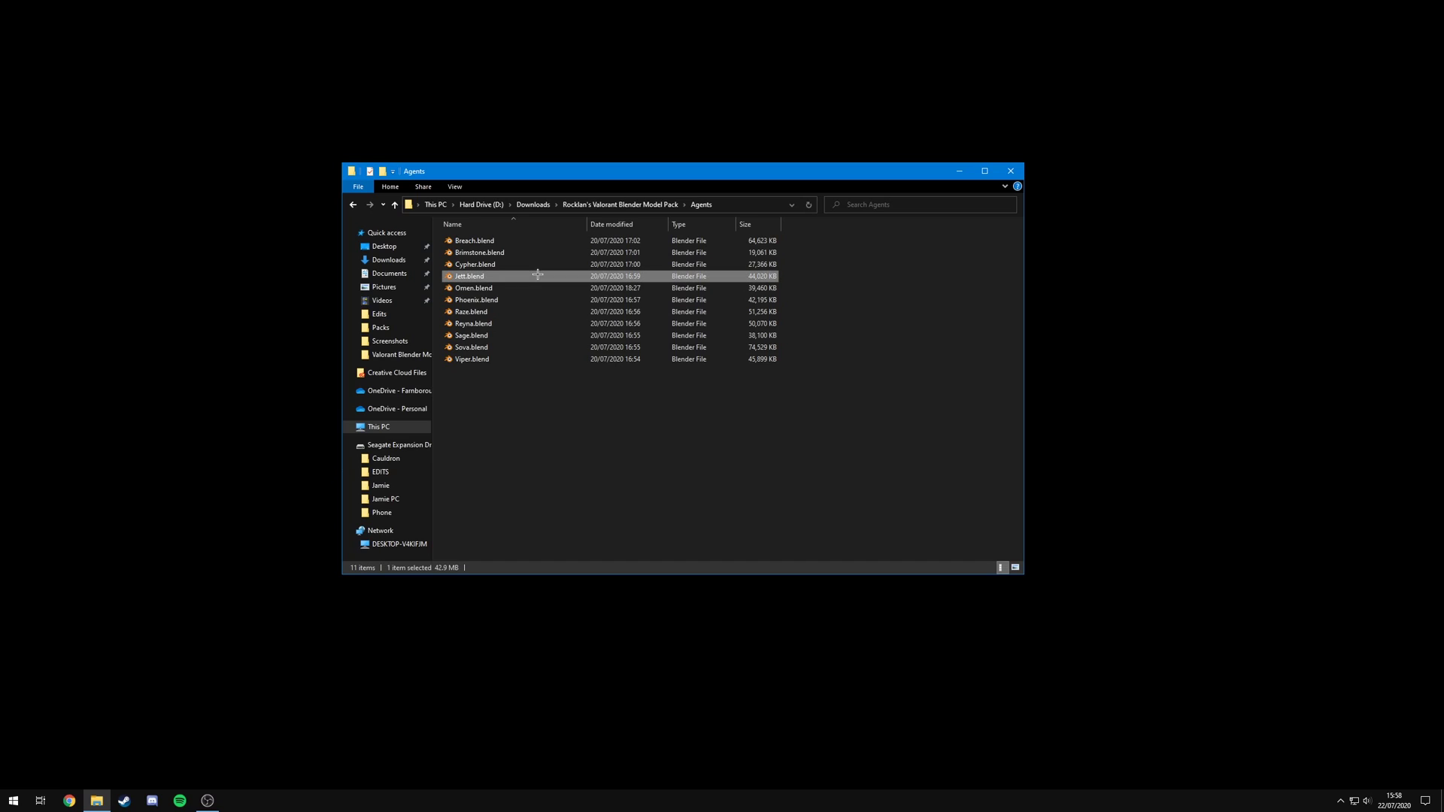
left_click_drag(546, 278, 553, 446)
left_click(645, 276)
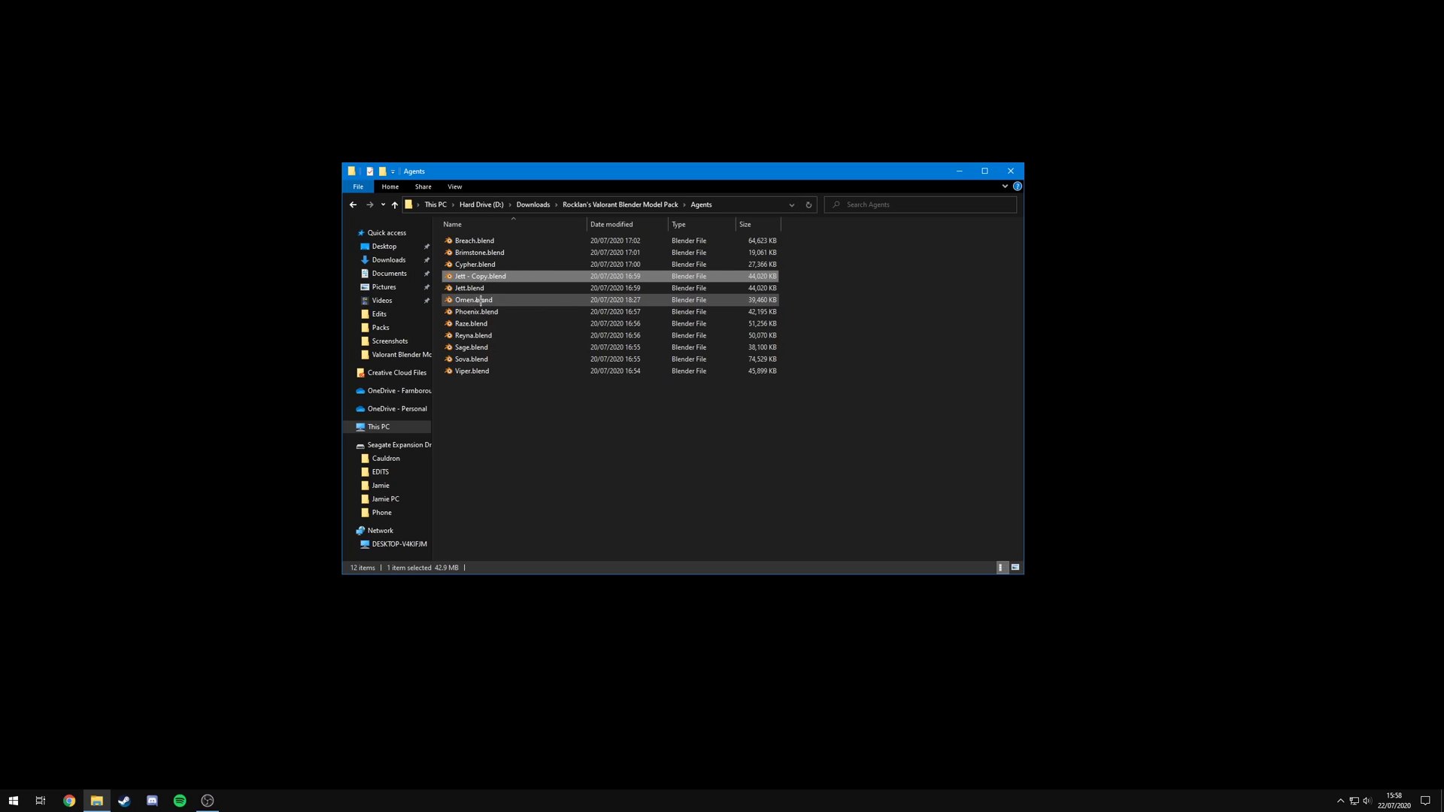
- Open Jett - Copy.blend in Blender
left_click(513, 289)
left_click_drag(487, 289, 550, 282)
double_click(550, 278)
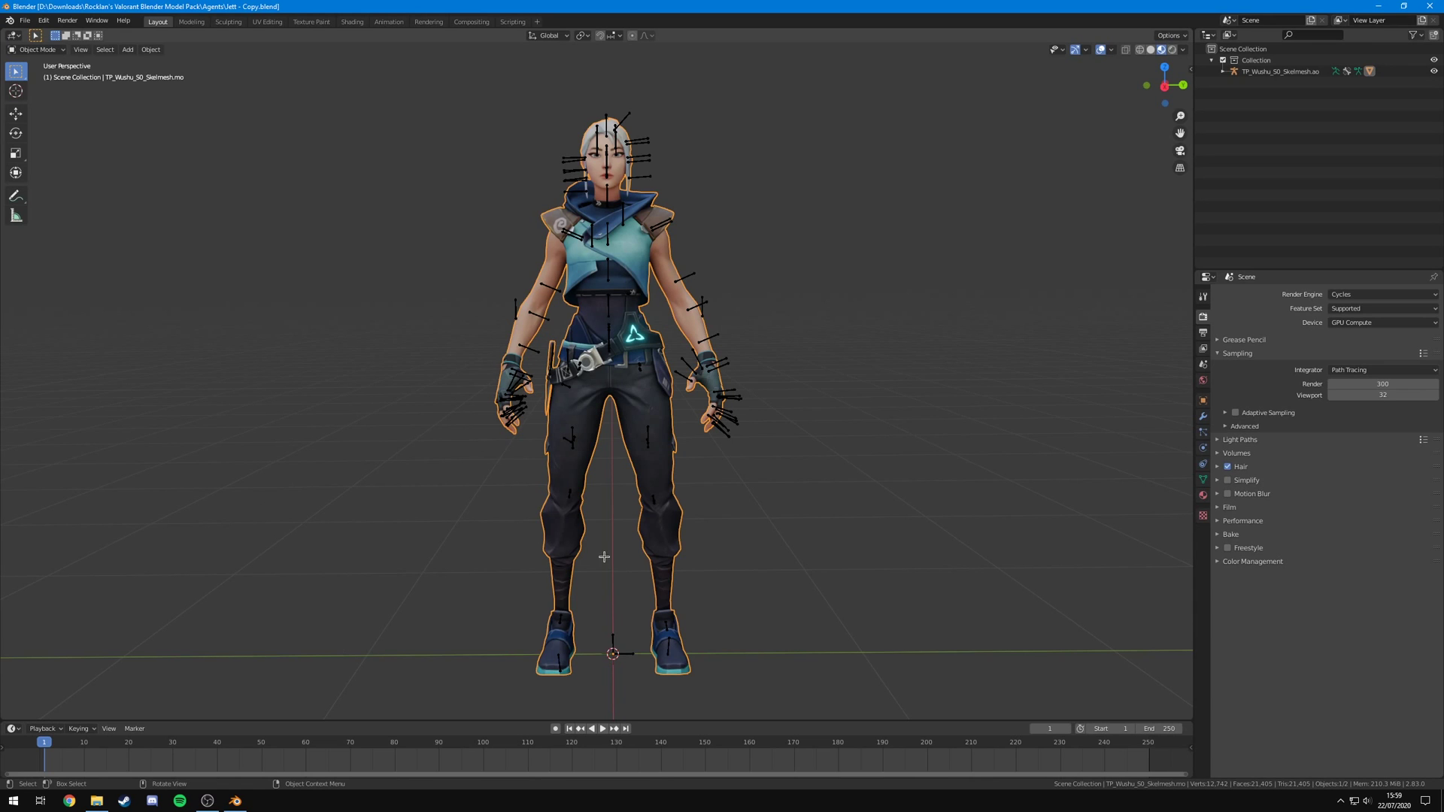
- Examine the rigged Jett model in the viewport from different distances and angles
scroll(471, 392, "down", 2)
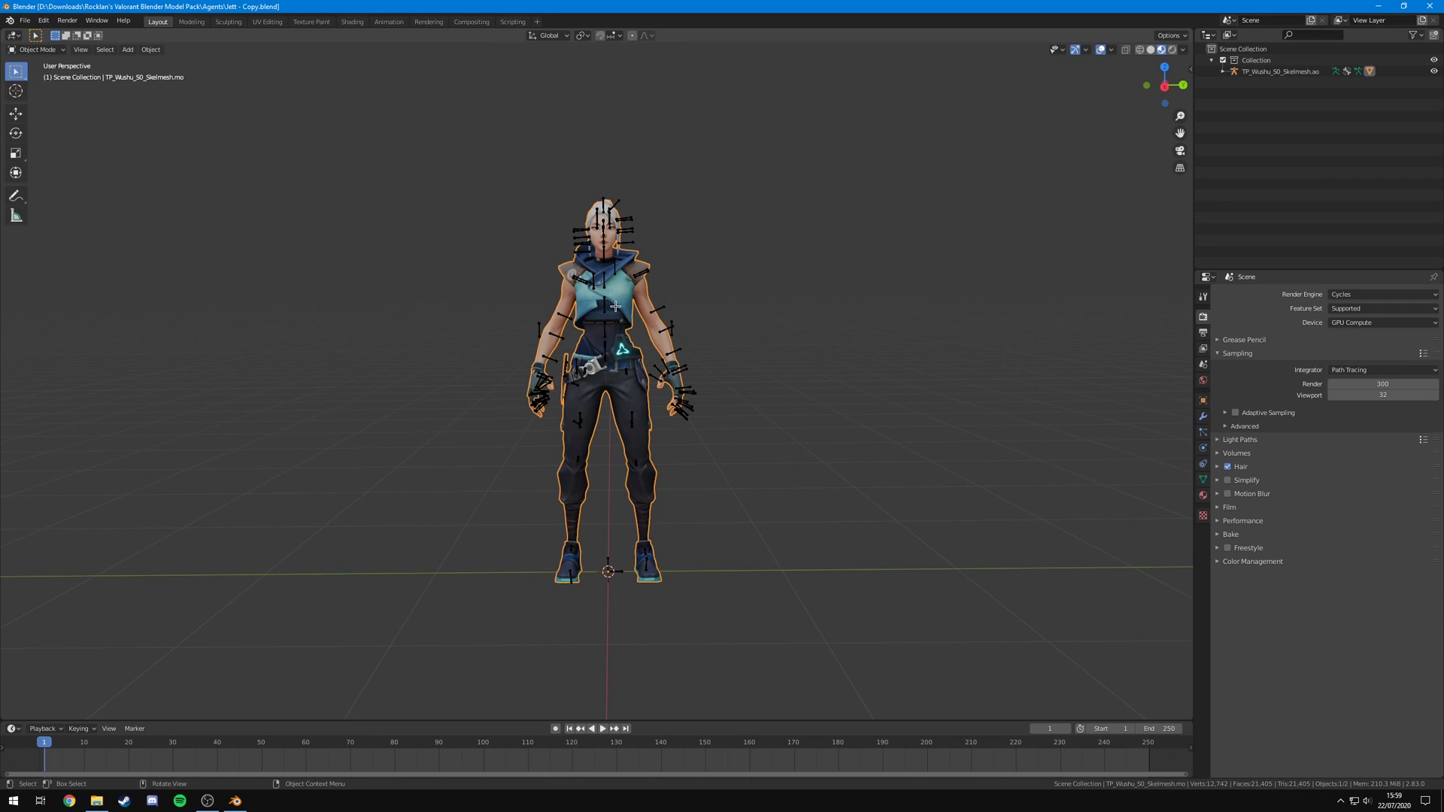
scroll(593, 339, "down", 3)
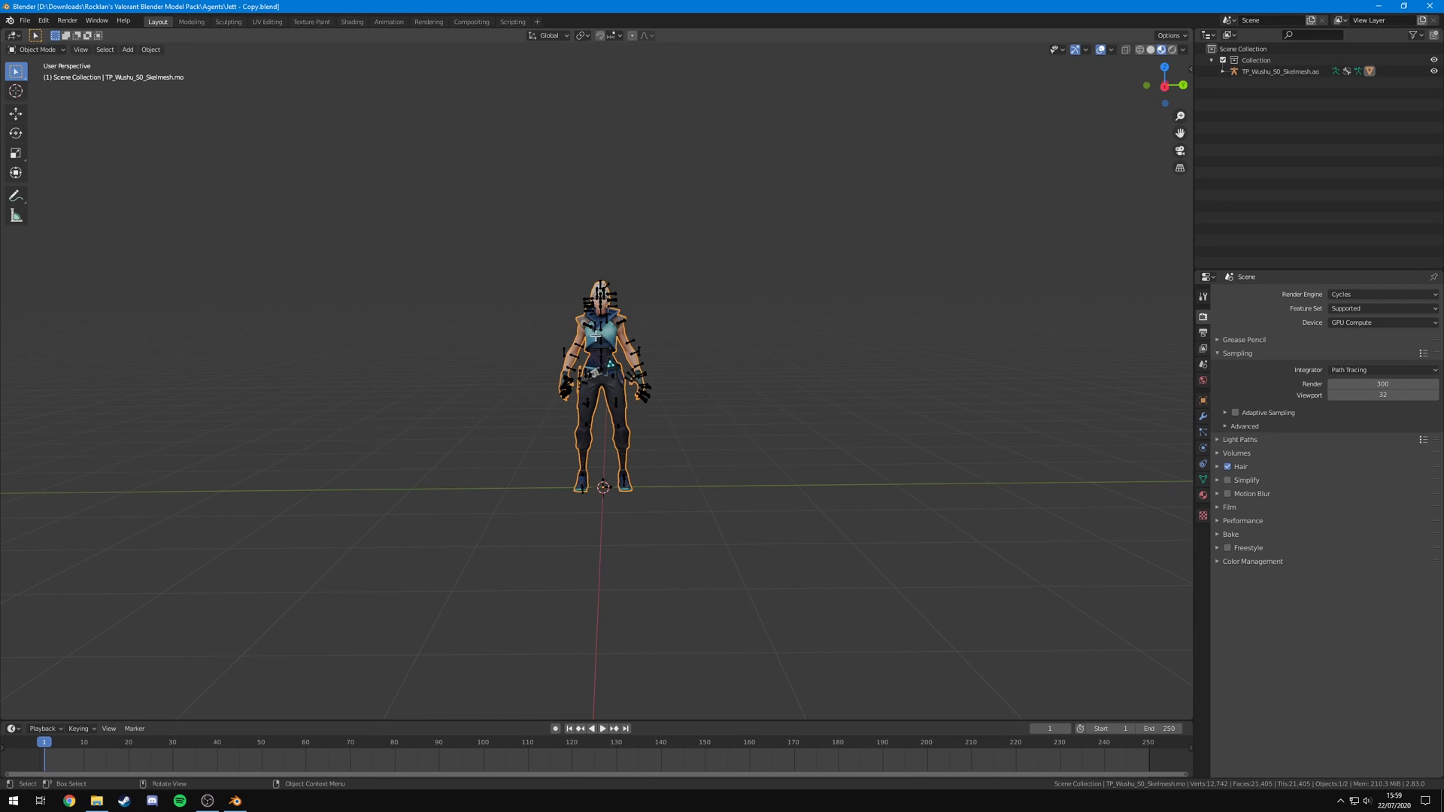
mouse_move(605, 321)
middle_mouse_down()
mouse_move(645, 296)
mouse_move(526, 296)
mouse_move(569, 335)
mouse_move(569, 305)
mouse_move(491, 322)
mouse_move(616, 322)
mouse_move(418, 313)
mouse_move(565, 240)
mouse_move(563, 409)
mouse_move(591, 340)
middle_mouse_up()
scroll(541, 308, "up", 6)
scroll(556, 339, "down", 4)
scroll(557, 342, "up", 3)
scroll(557, 342, "down", 3)
scroll(589, 321, "up", 2)
scroll(589, 322, "down", 2)
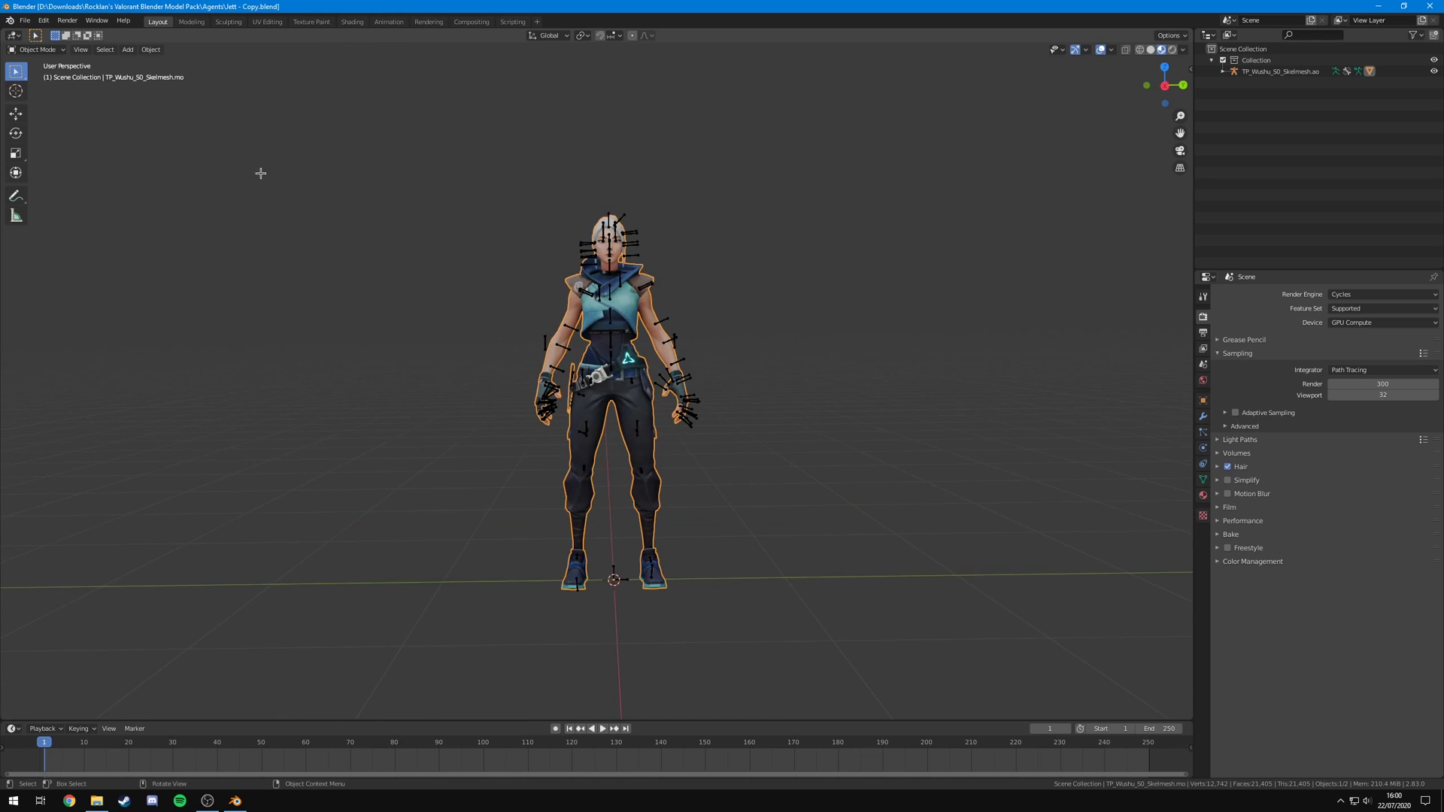
- Set the selection tool to Tweak, try the Move and Rotate tools, and return to Tweak
left_click(16, 73)
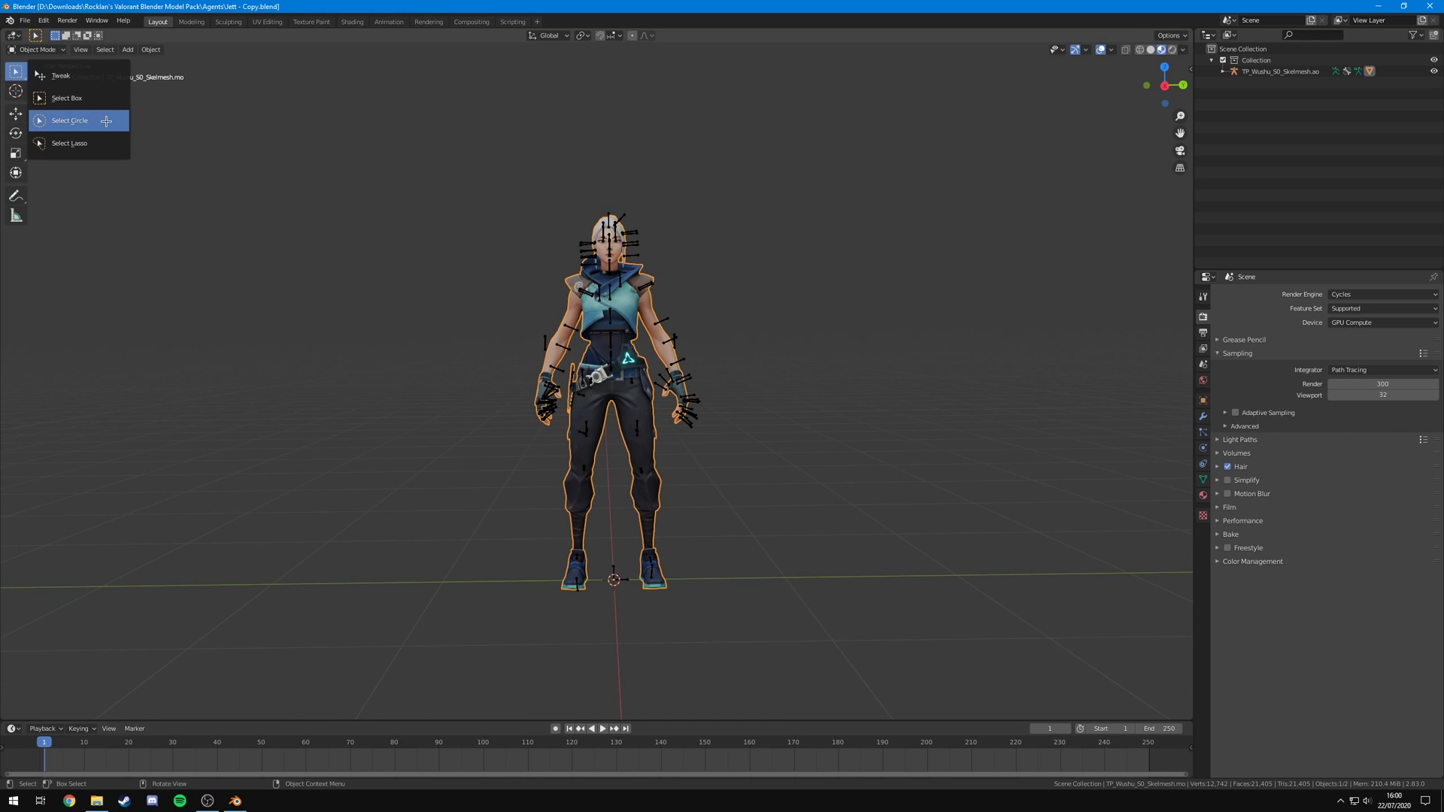
left_click(78, 76)
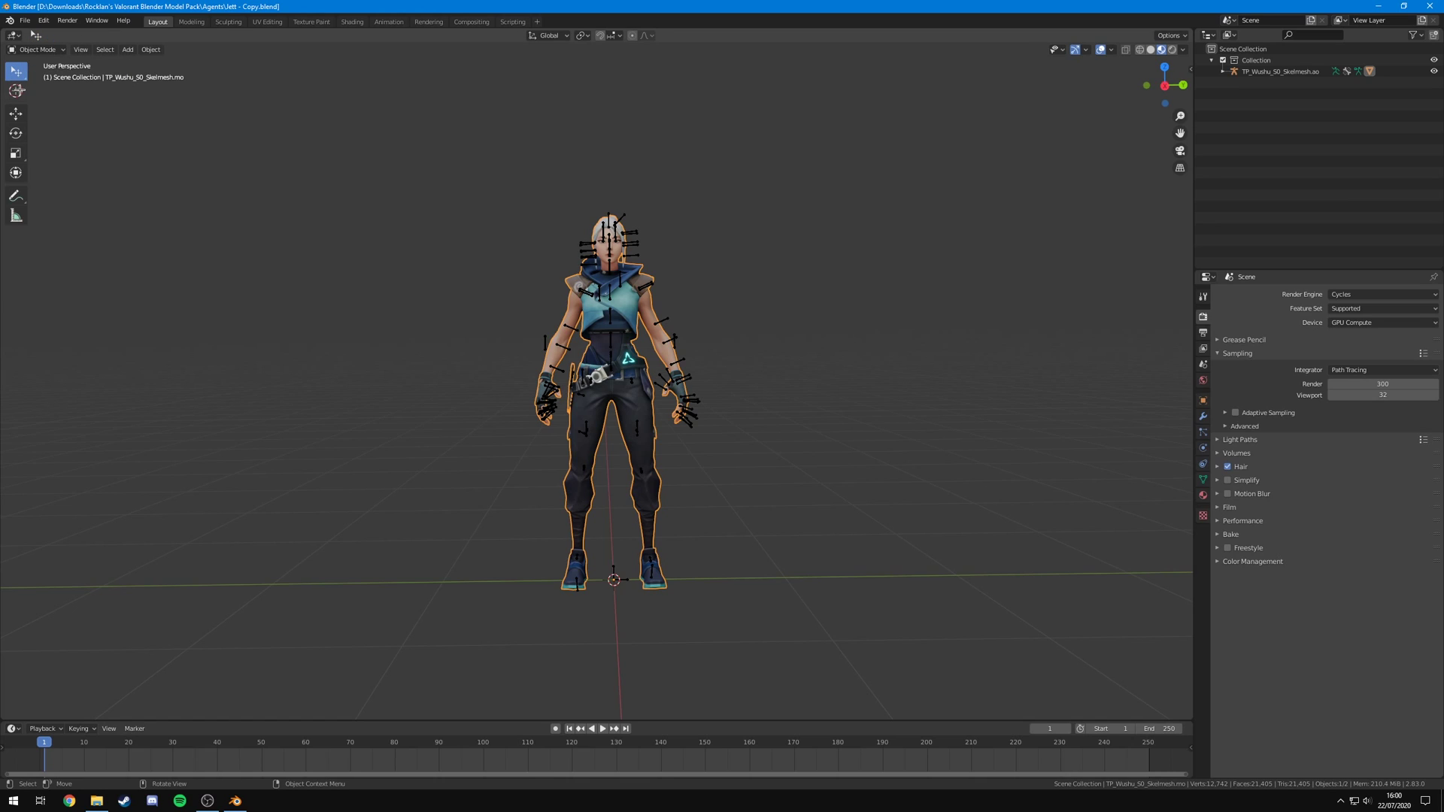
left_click(16, 113)
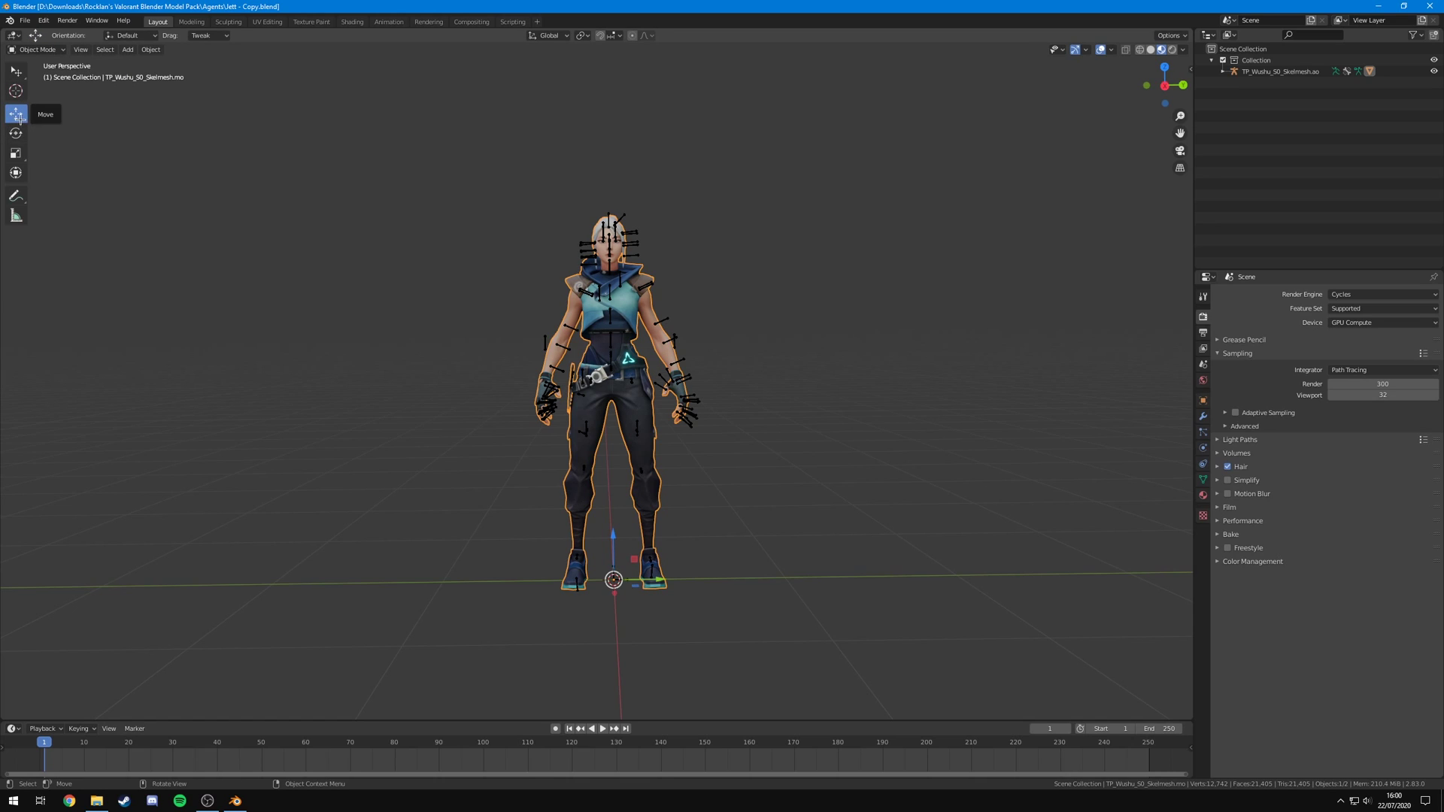
left_click(16, 132)
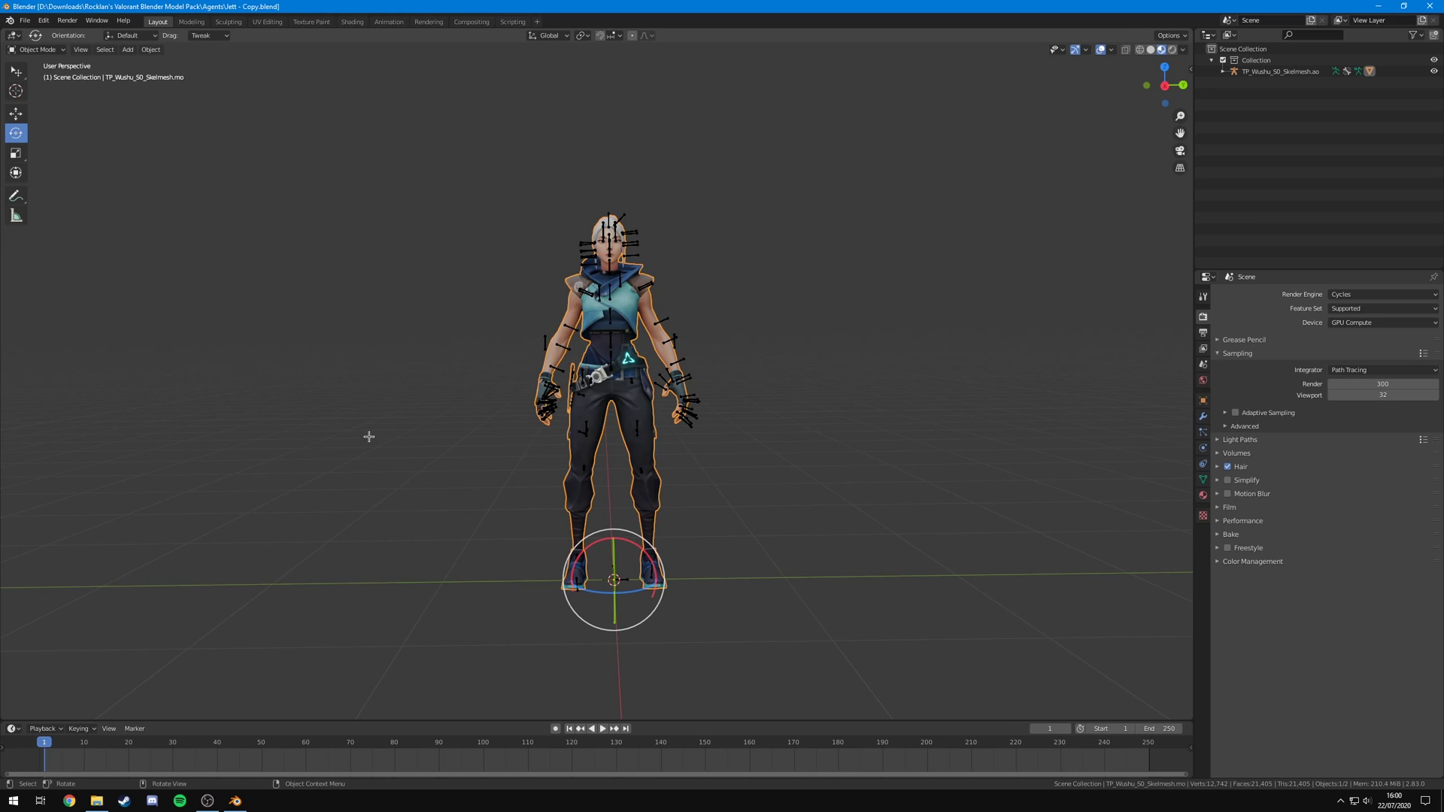
key("w")
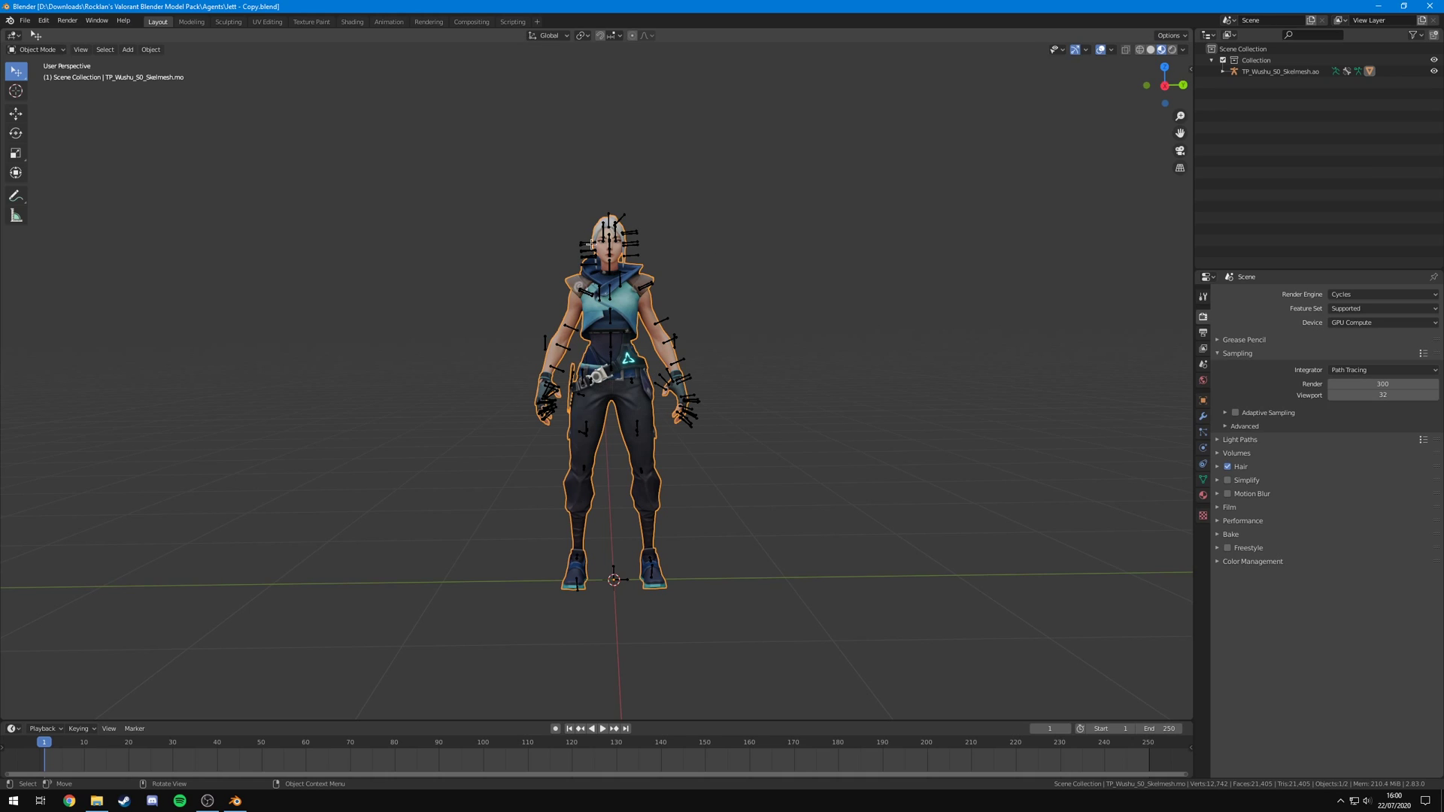
- Append the Raze collection from Raze.blend in the Agents folder to the Jett scene
scroll(364, 337, "up", 2)
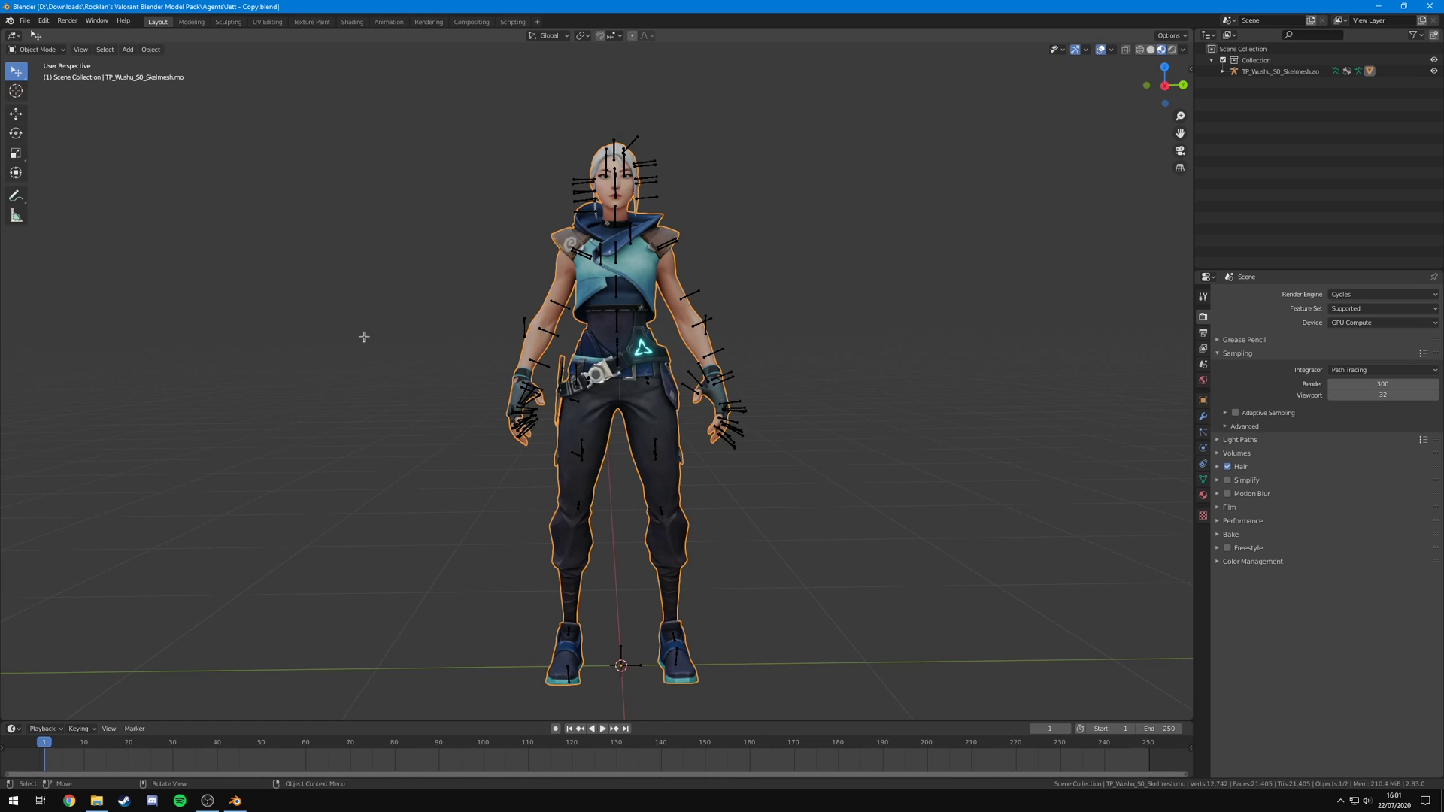
scroll(361, 423, "down", 2)
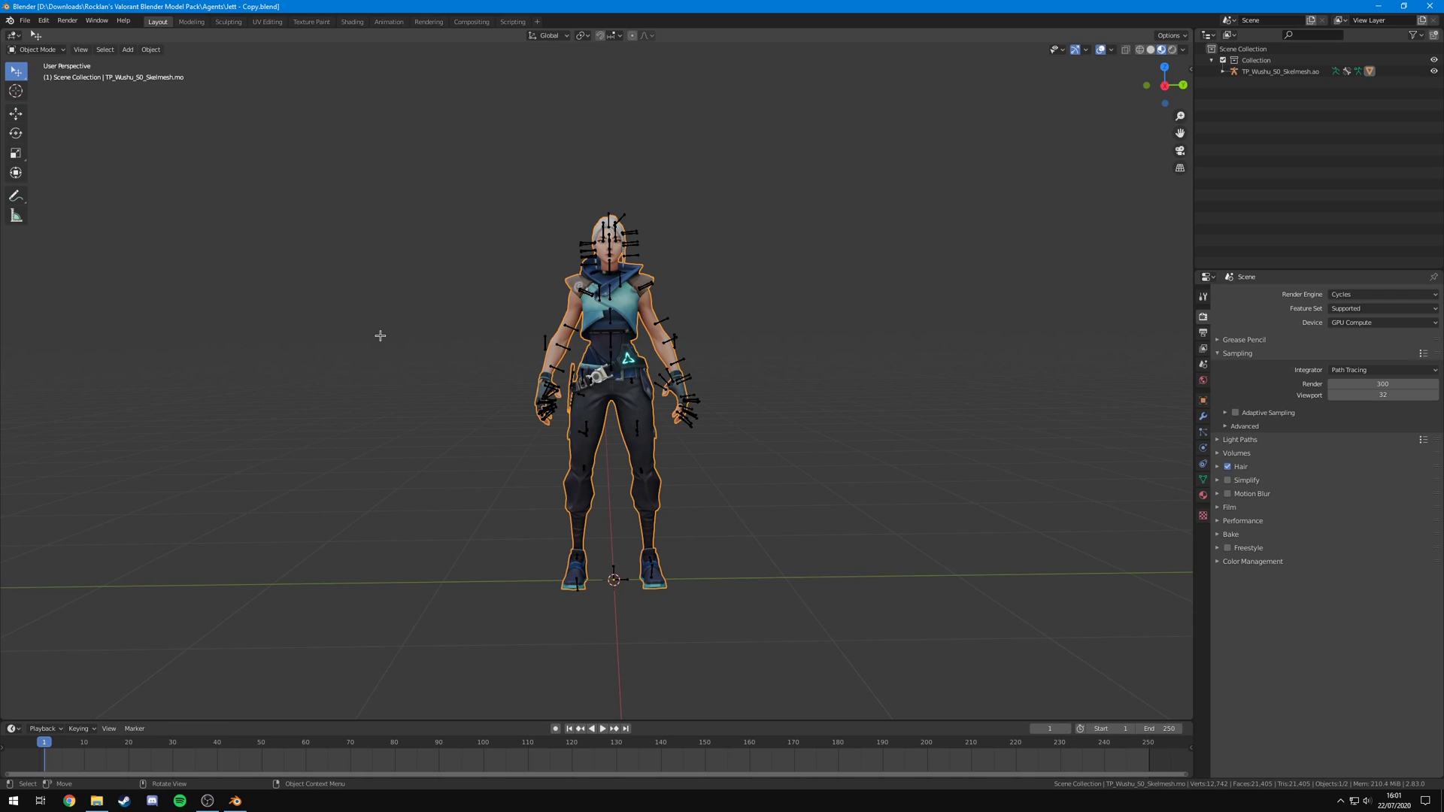
left_click(24, 20)
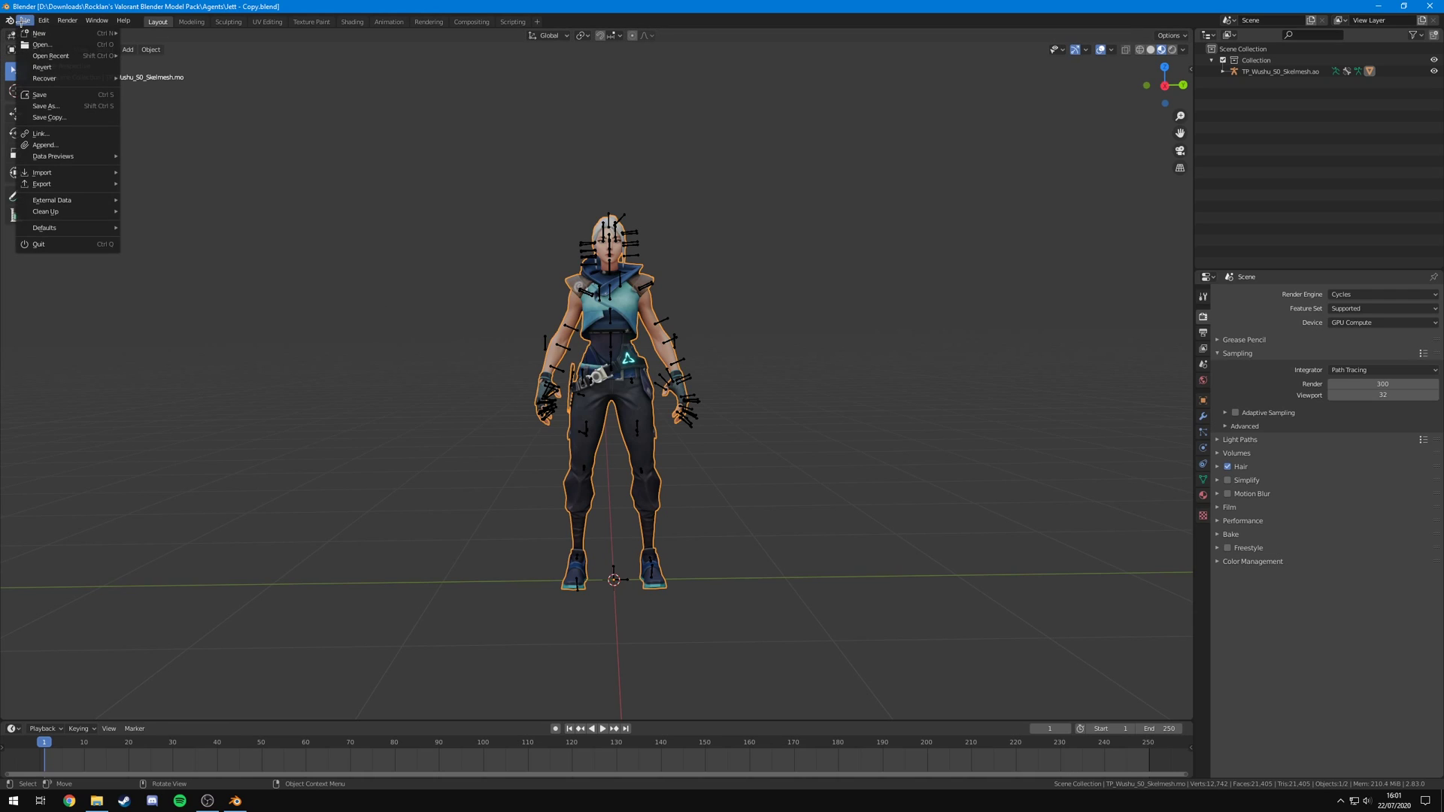
left_click(54, 146)
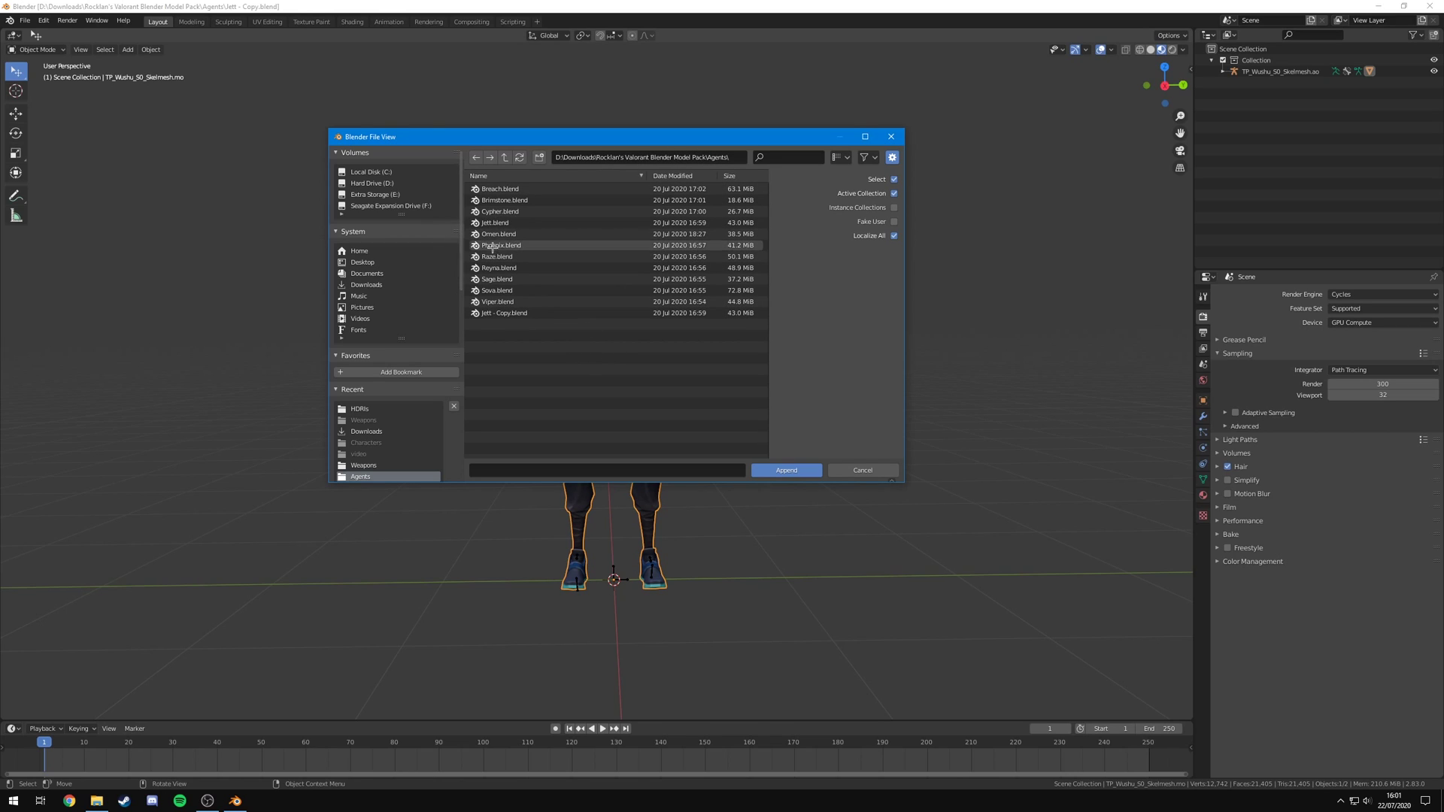
double_click(517, 255)
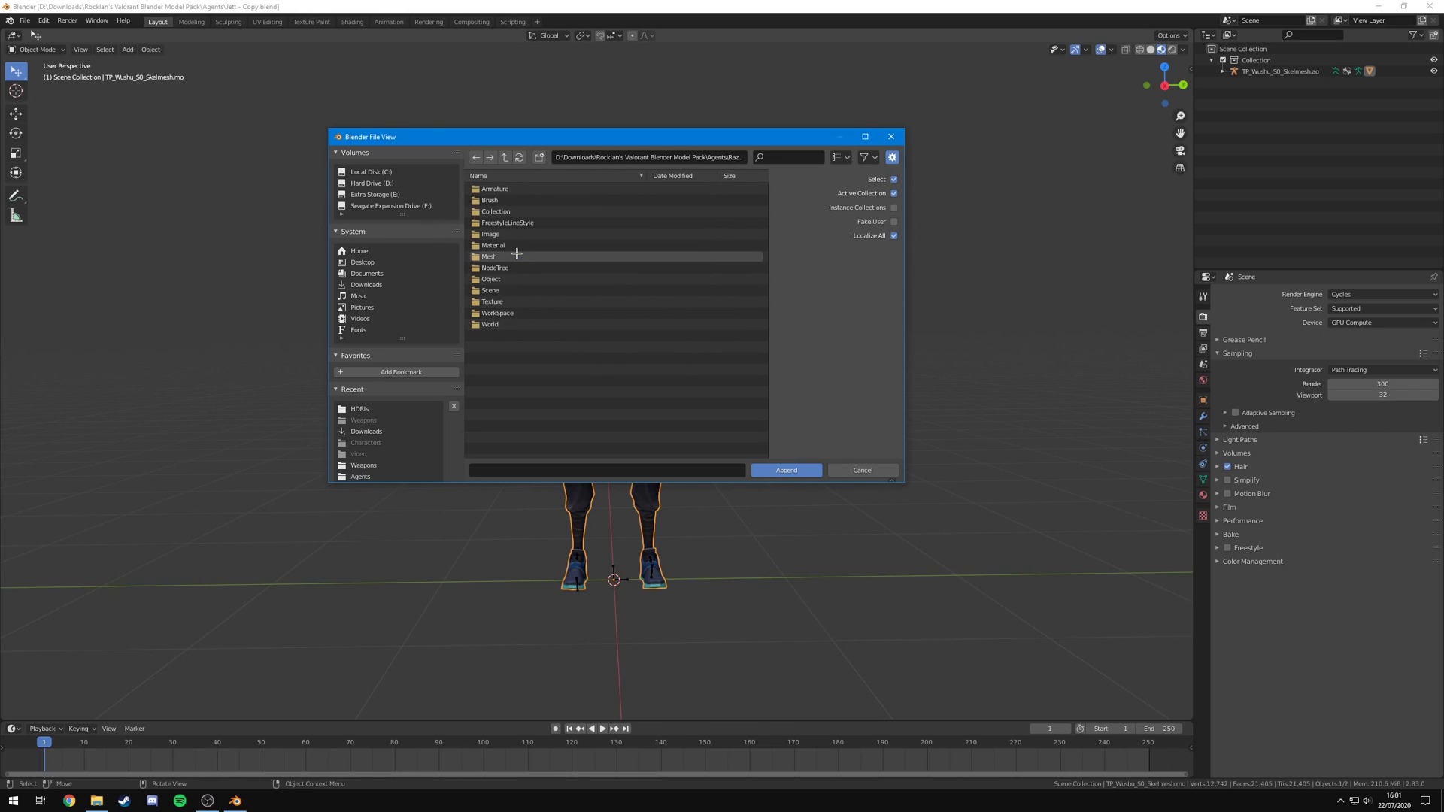
double_click(510, 223)
left_click(507, 197)
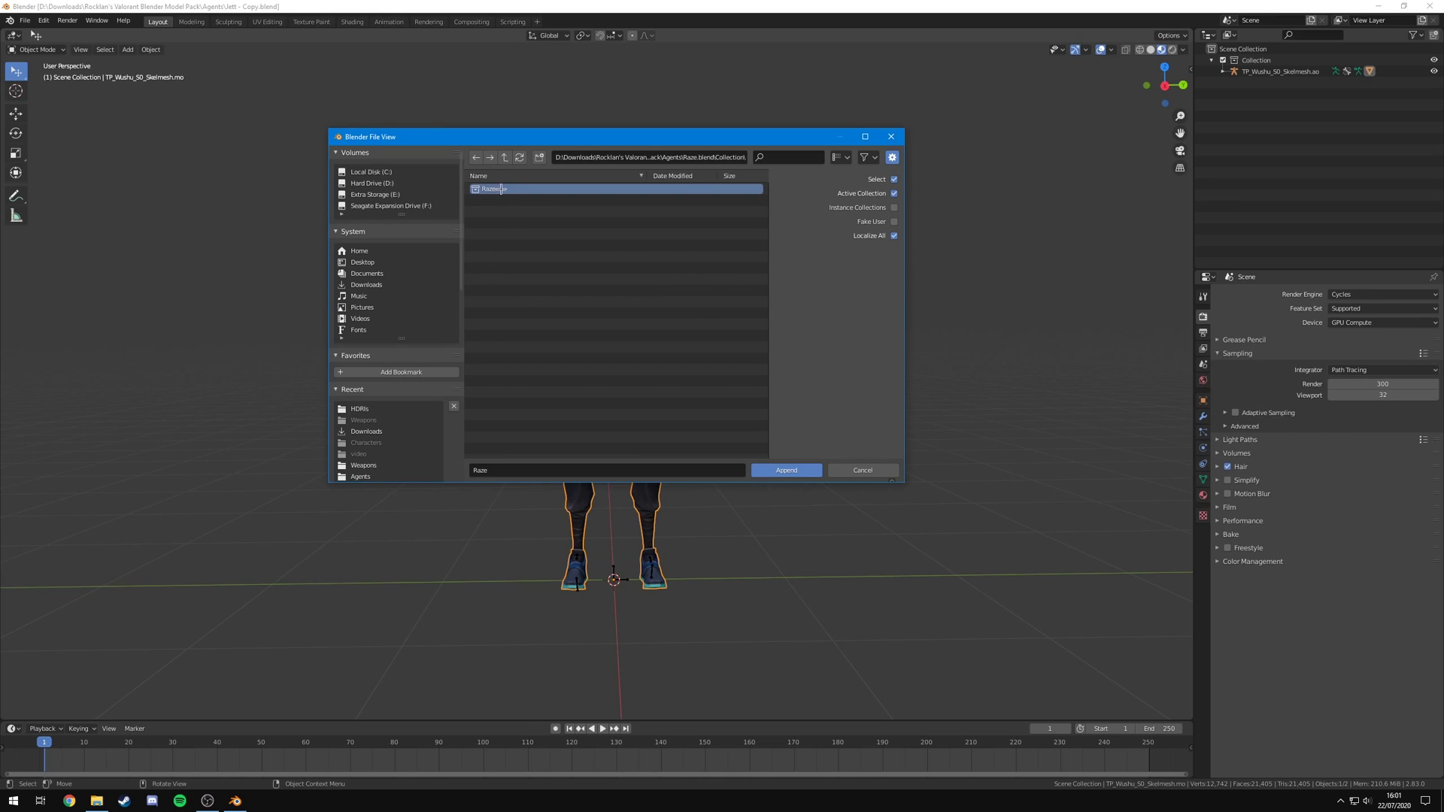
left_click(787, 470)
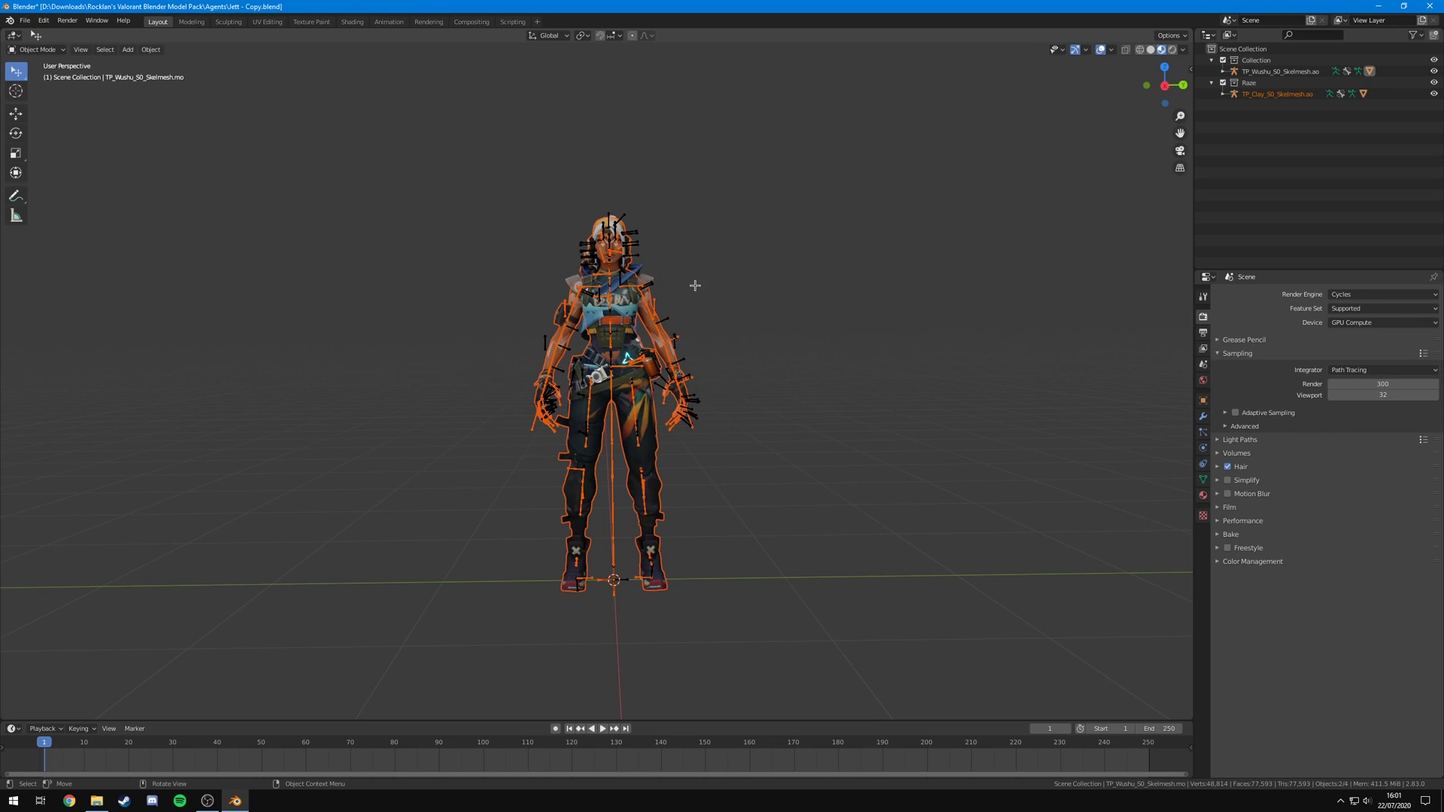
- Move the appended Raze model along the Y axis so it stands beside Jett, and reselect it
left_click(15, 113)
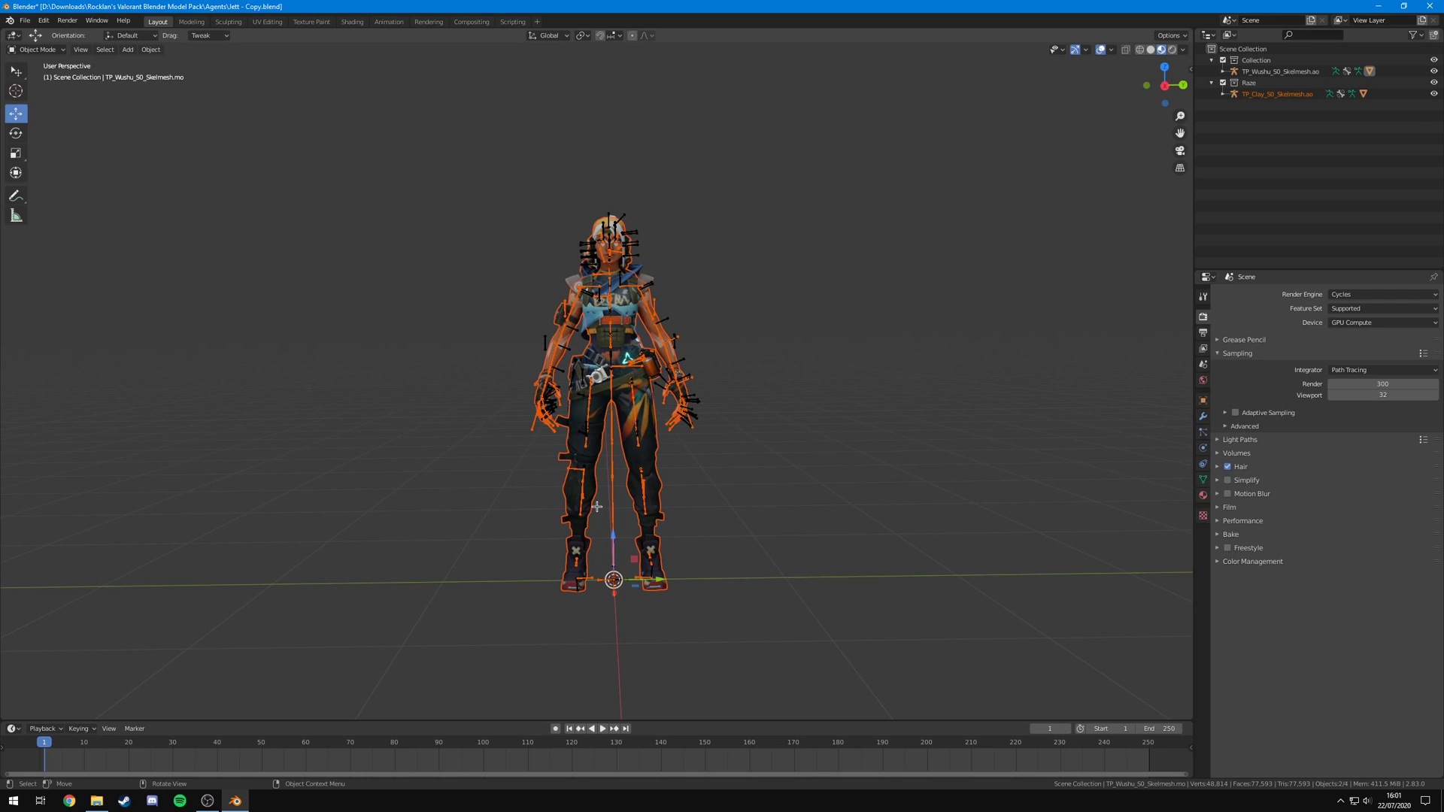
left_click_drag(665, 574, 859, 575)
left_click(352, 336)
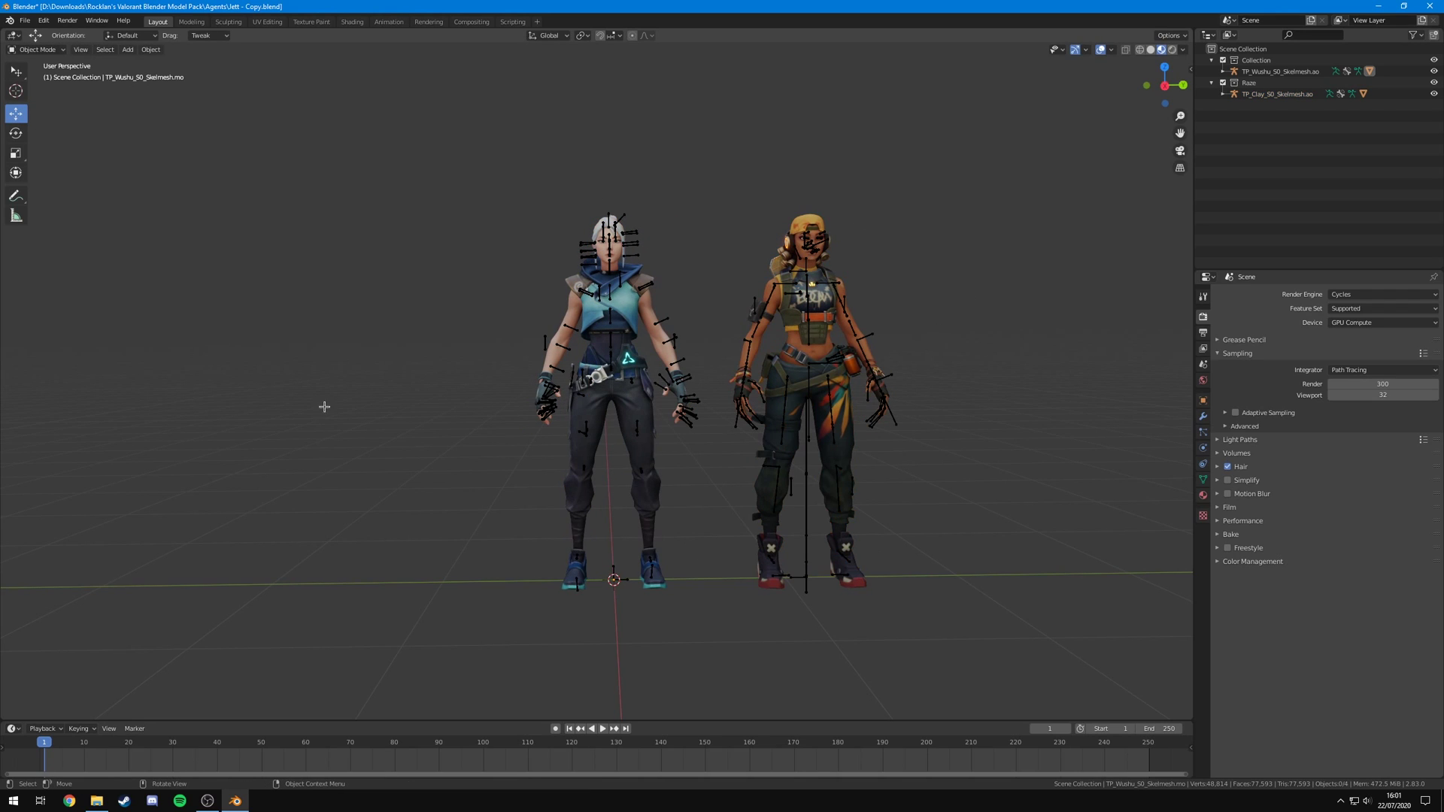
left_click(737, 359)
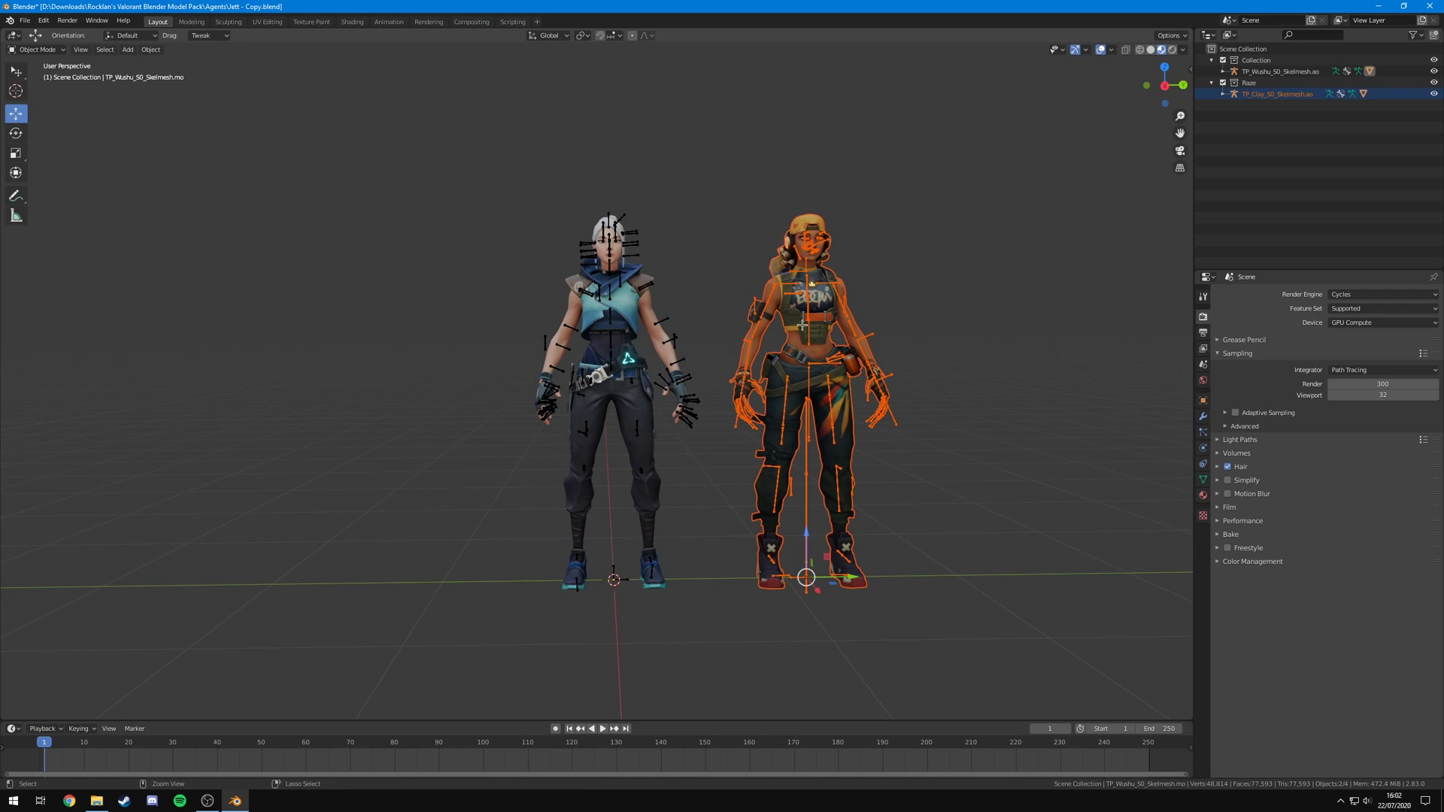
- Undo the move and the appending of the Raze model
key("ctrl+z")
key("ctrl+z")
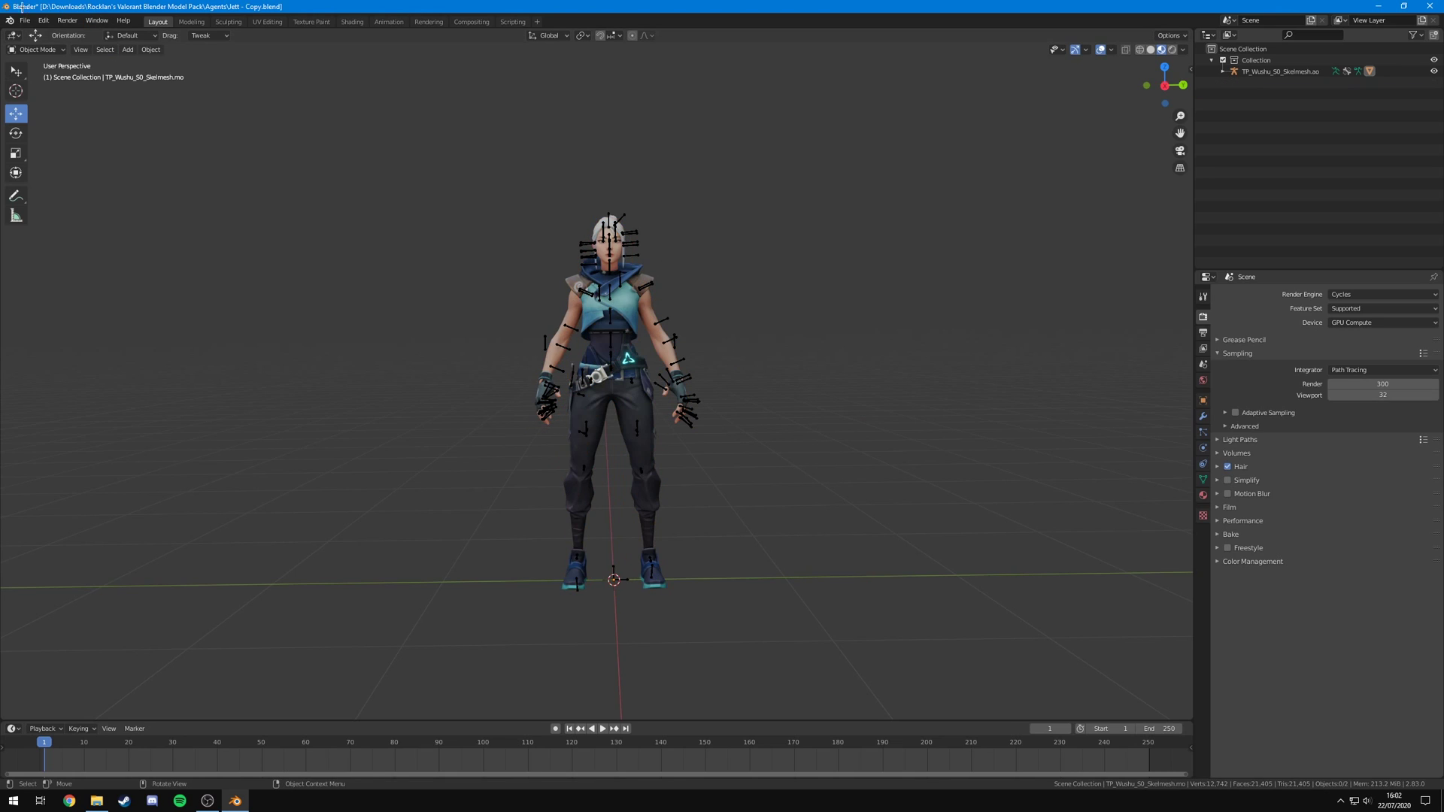
left_click(44, 20)
left_click(87, 33)
- Start another append and browse to the model pack's Weapons folder
left_click(24, 19)
left_click(45, 144)
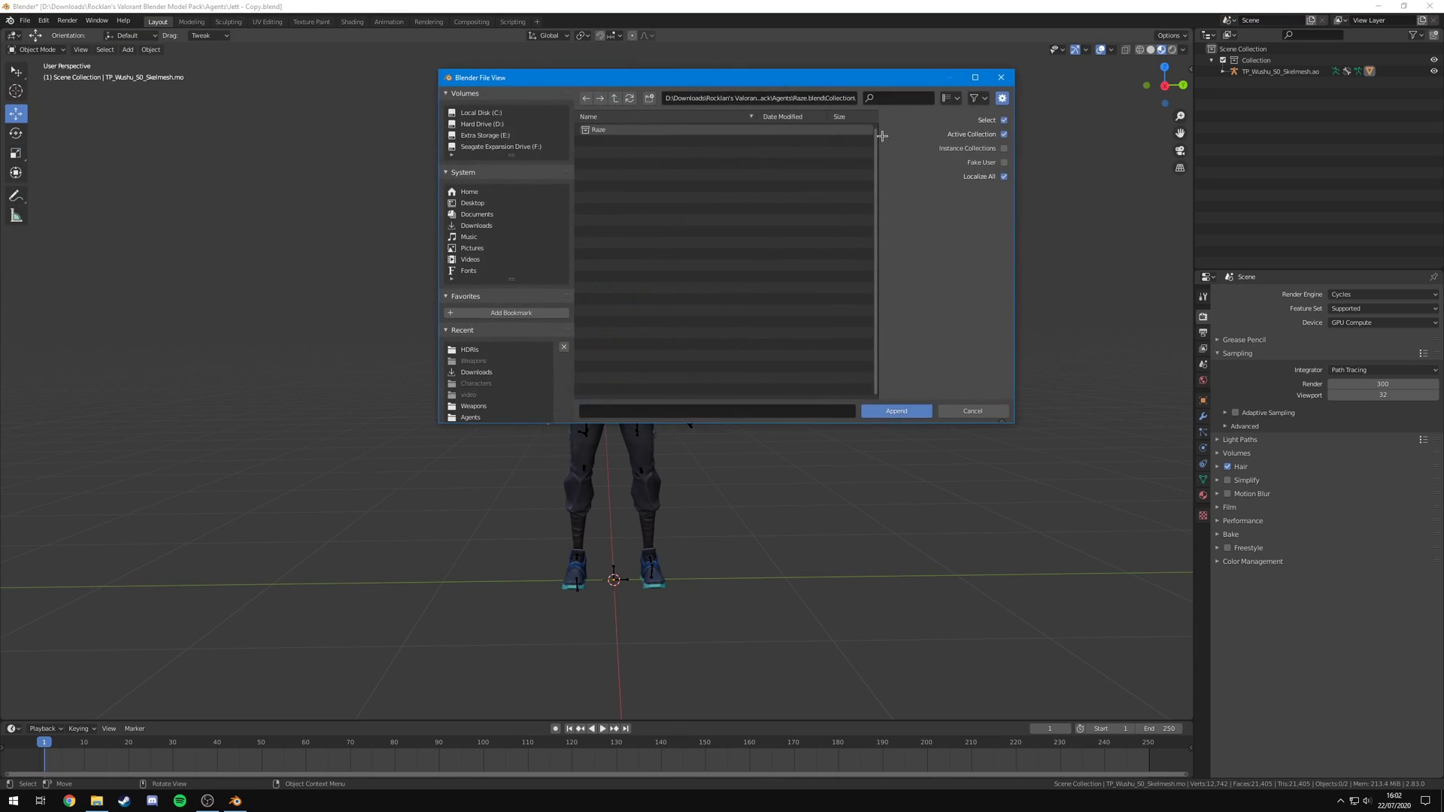
left_click(615, 98)
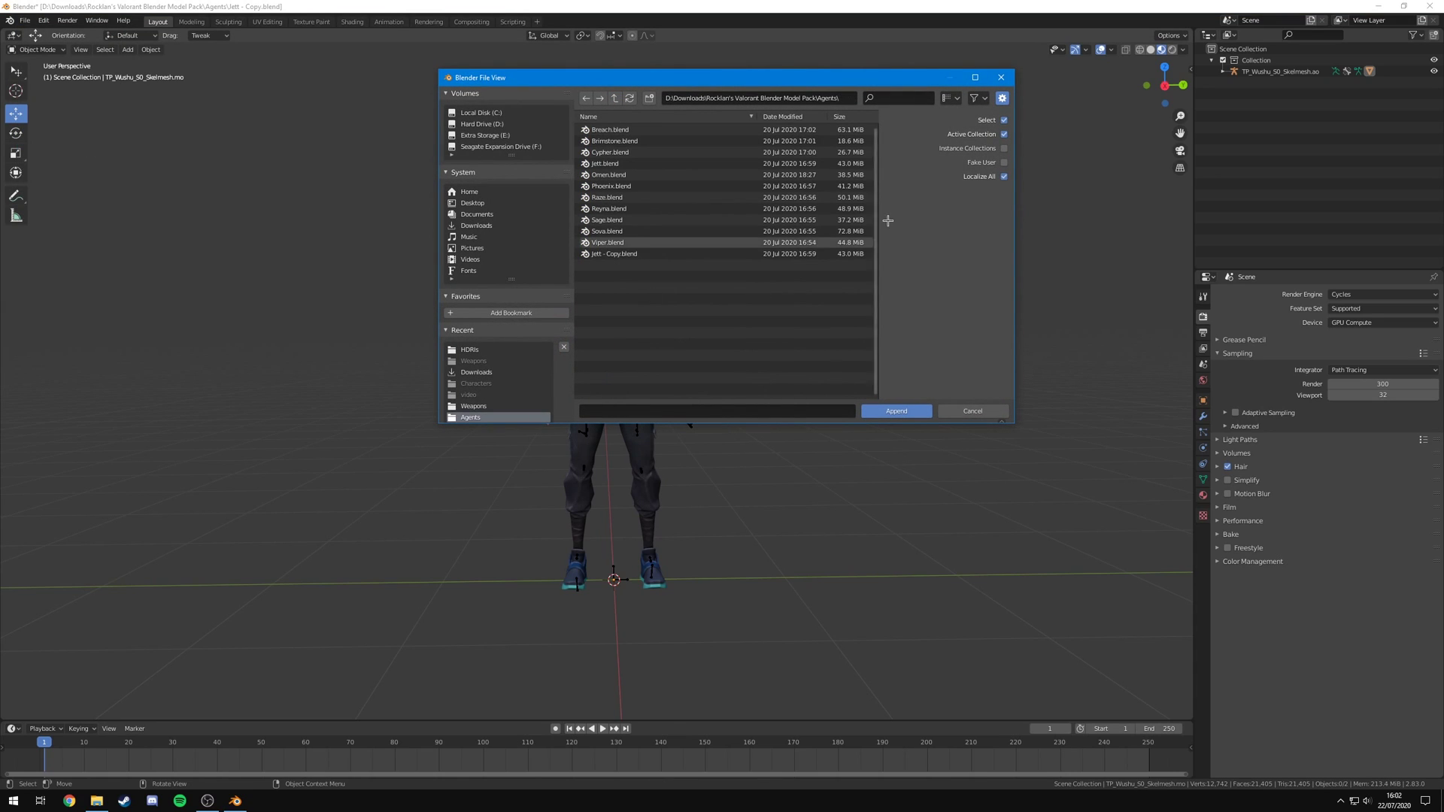
left_click(614, 98)
double_click(677, 153)
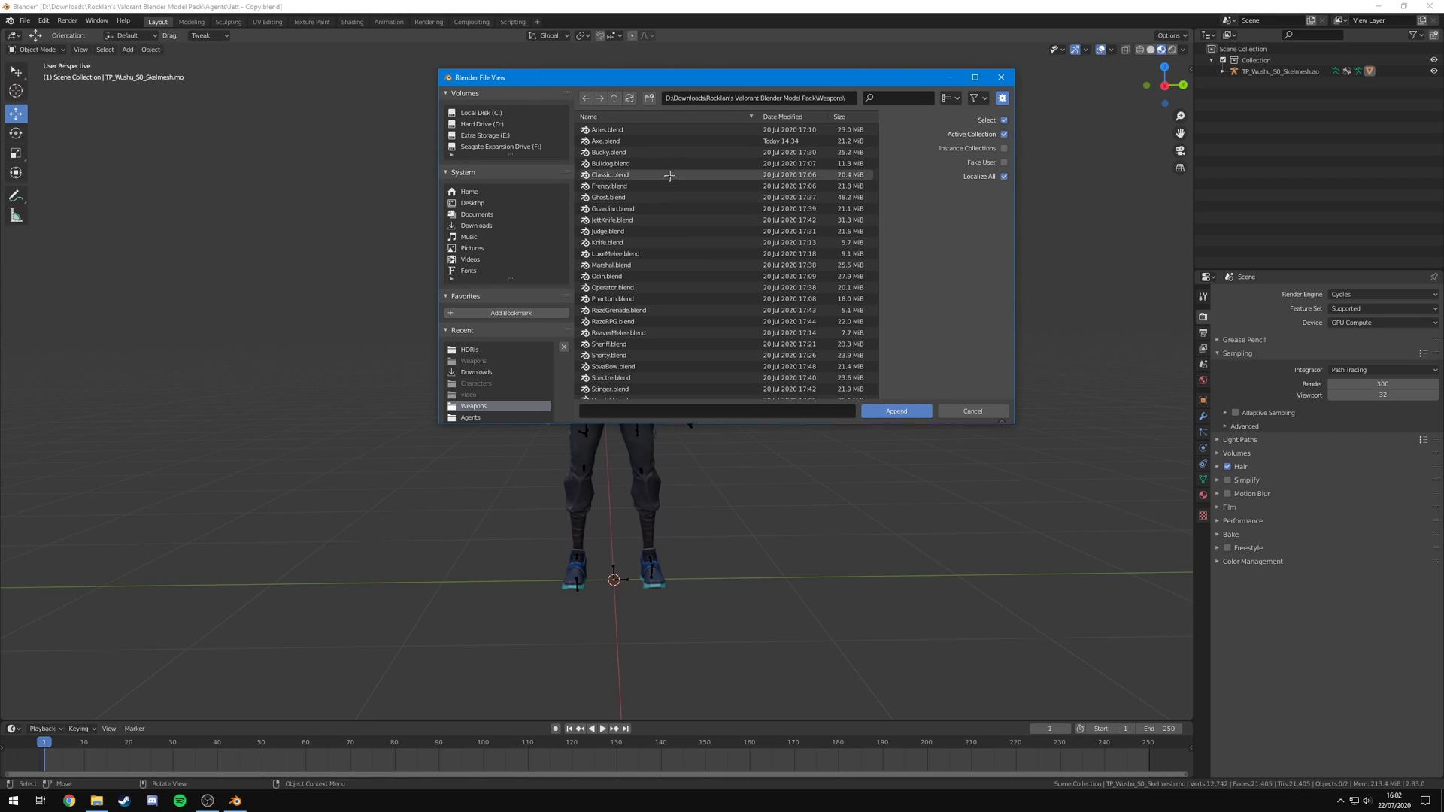
- Look through the weapon files and append the Collection from JettKnife.blend
scroll(666, 181, "down", 2)
scroll(687, 354, "up", 2)
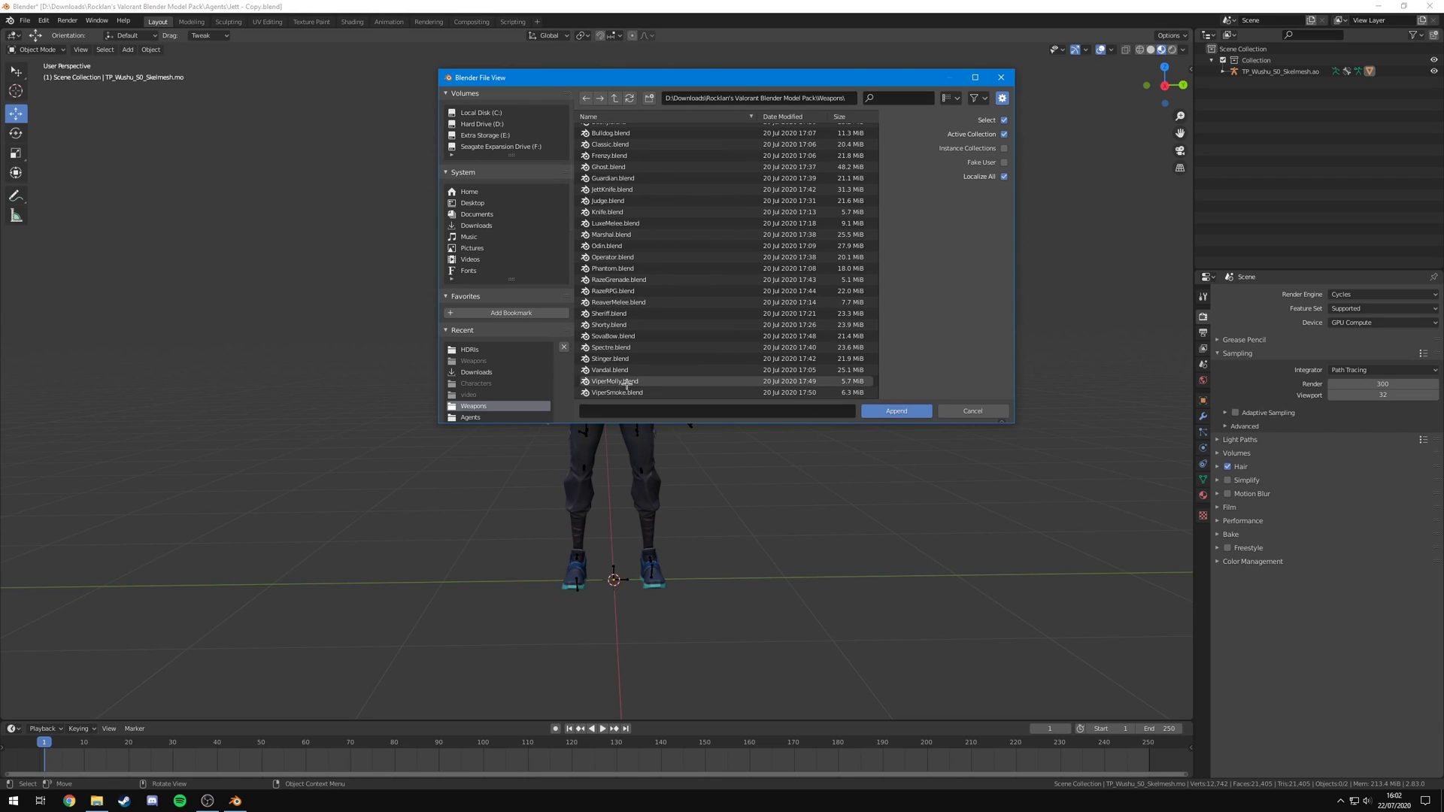
scroll(651, 309, "down", 2)
scroll(653, 301, "up", 3)
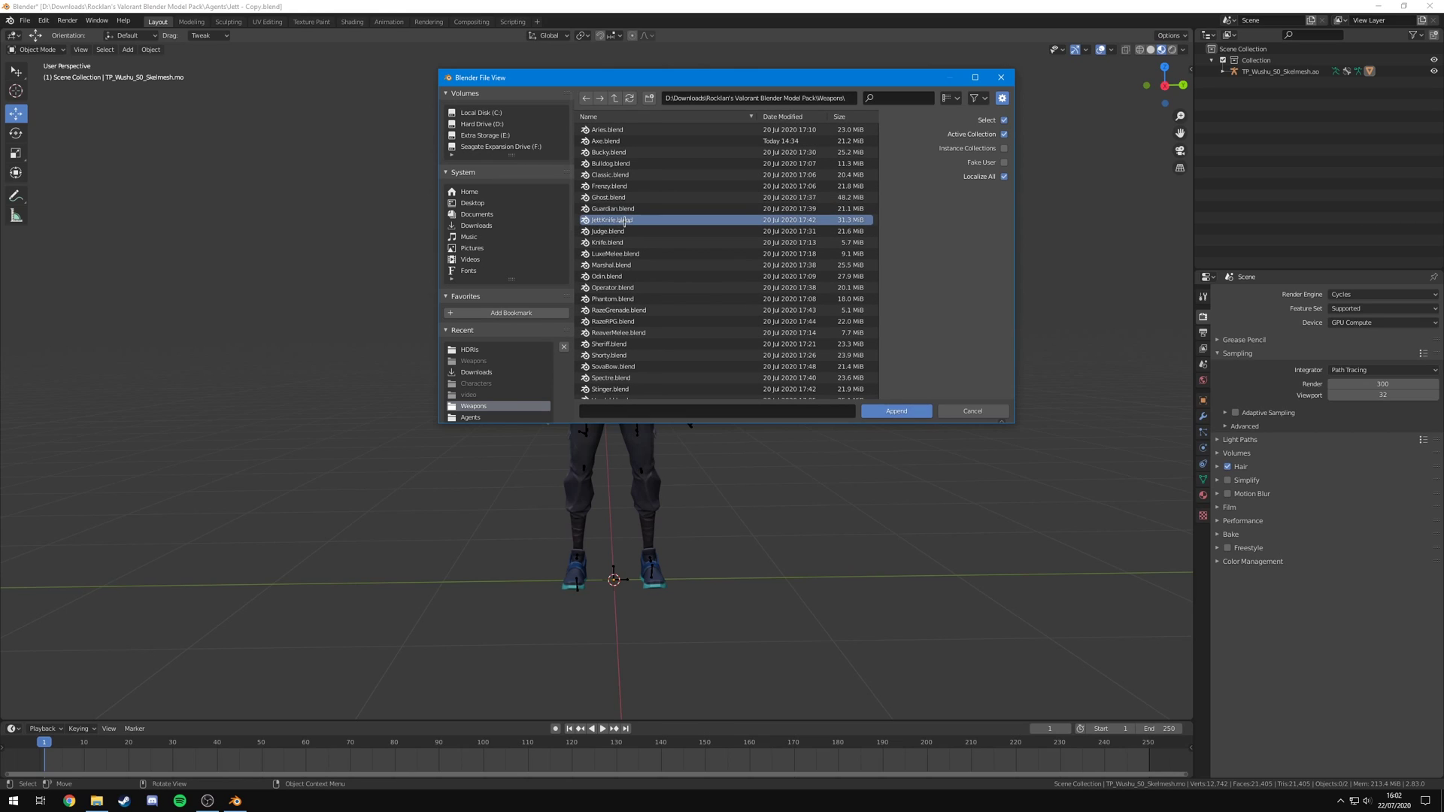
double_click(662, 219)
double_click(673, 143)
left_click(602, 129)
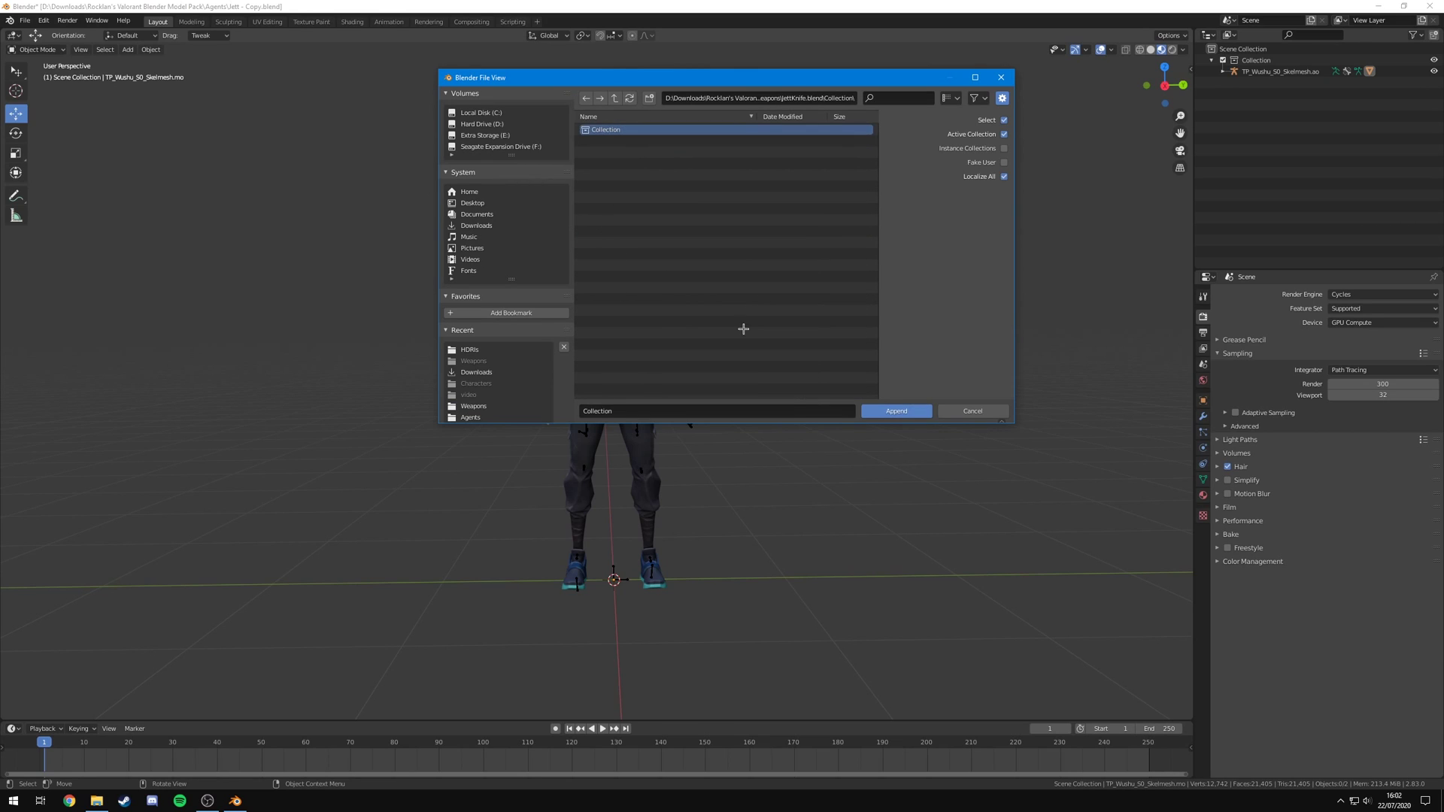
left_click(897, 411)
- Move the appended knife up from the origin and sideways along Y, clear of Jett's body, and deselect it
scroll(628, 412, "up", 10)
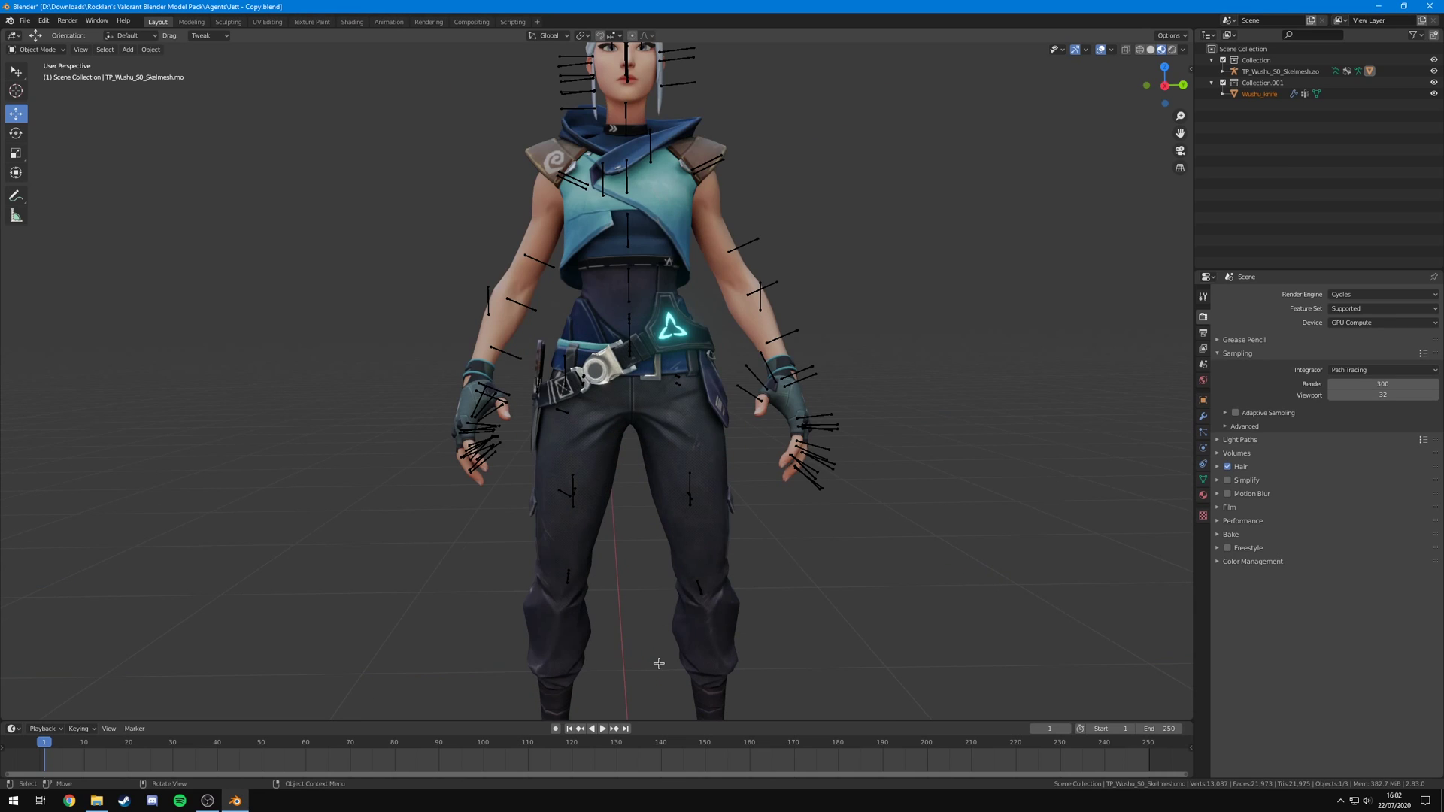
middle_click_drag(629, 412, 750, 455)
left_click(611, 410)
scroll(310, 268, "down", 3)
left_click_drag(603, 353, 604, 184)
left_click_drag(646, 229, 932, 226)
middle_click_drag(767, 251, 752, 262)
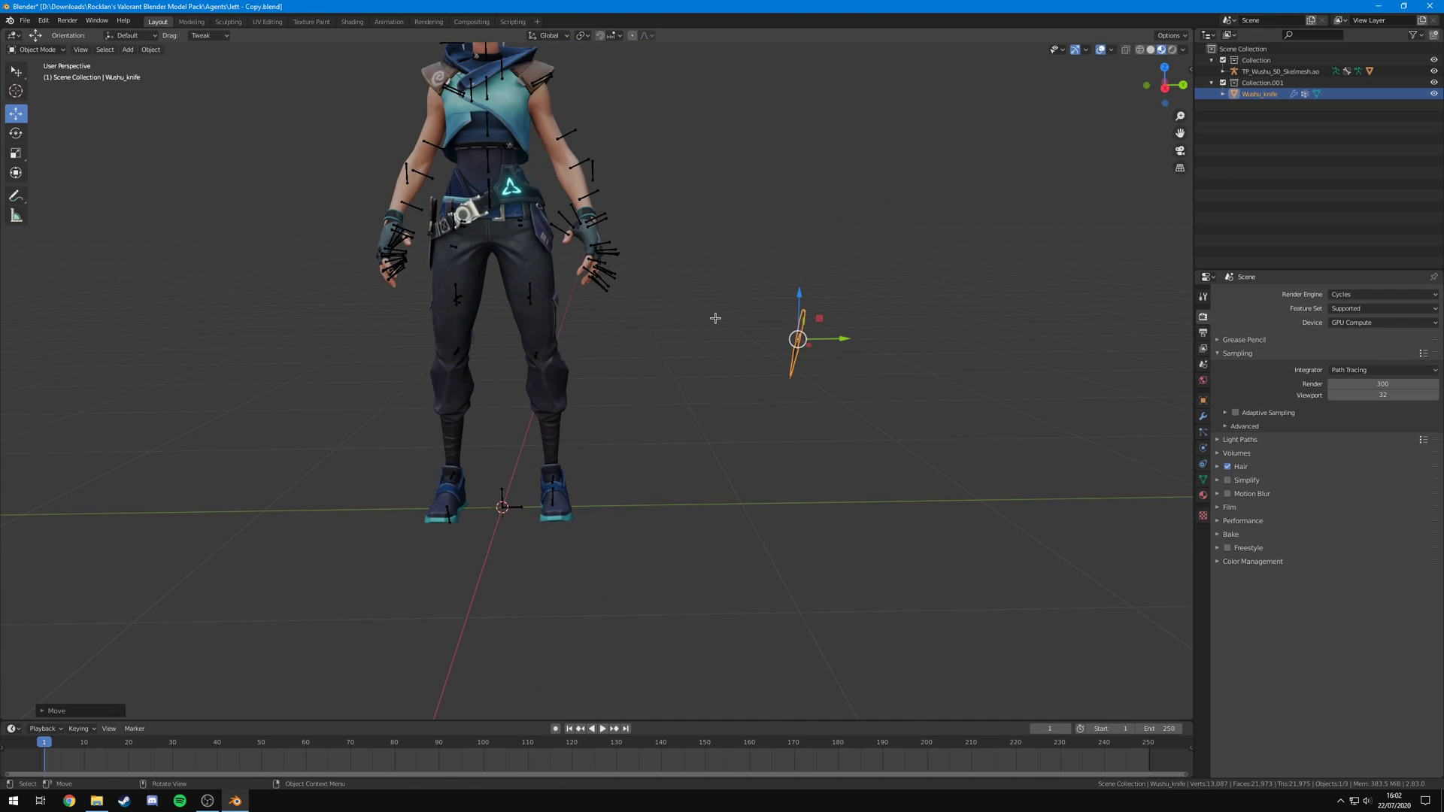
scroll(716, 320, "down", 4)
left_click_drag(708, 334, 802, 284)
scroll(786, 326, "up", 2)
middle_click_drag(587, 181, 684, 235, "shift")
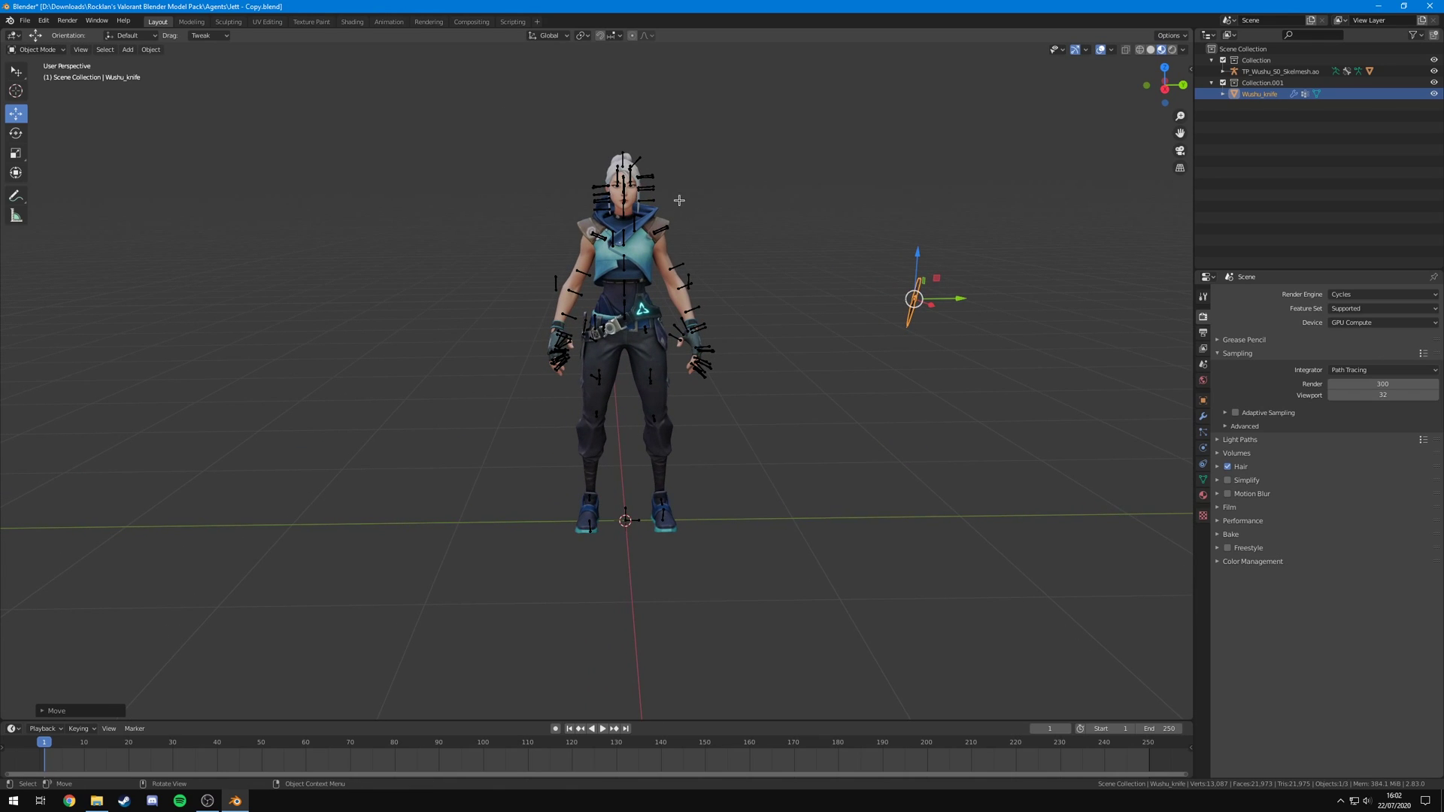
left_click(746, 241)
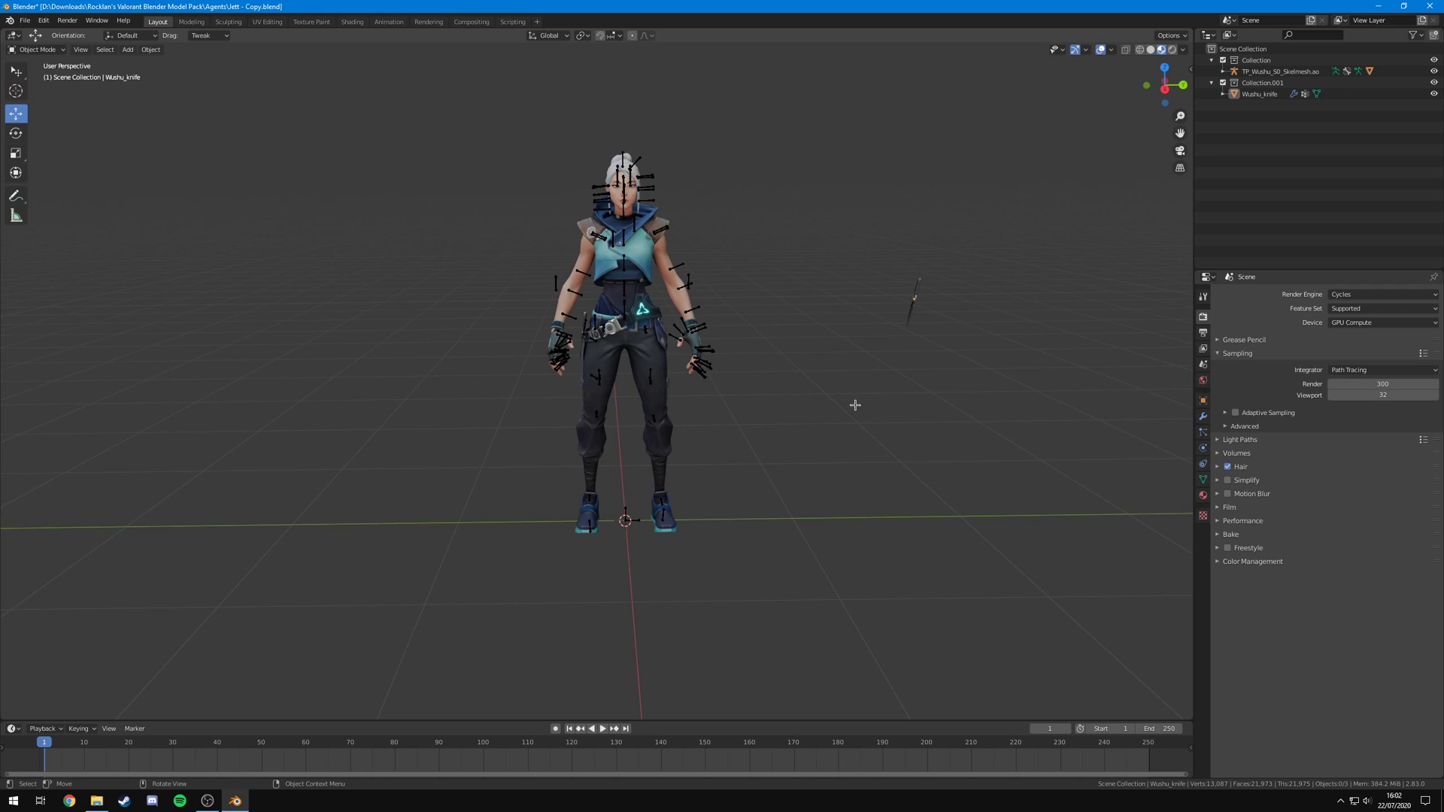
- Add a camera to the scene and check the view through it
scroll(715, 450, "down", 3)
key("shift+a")
mouse_move(698, 451)
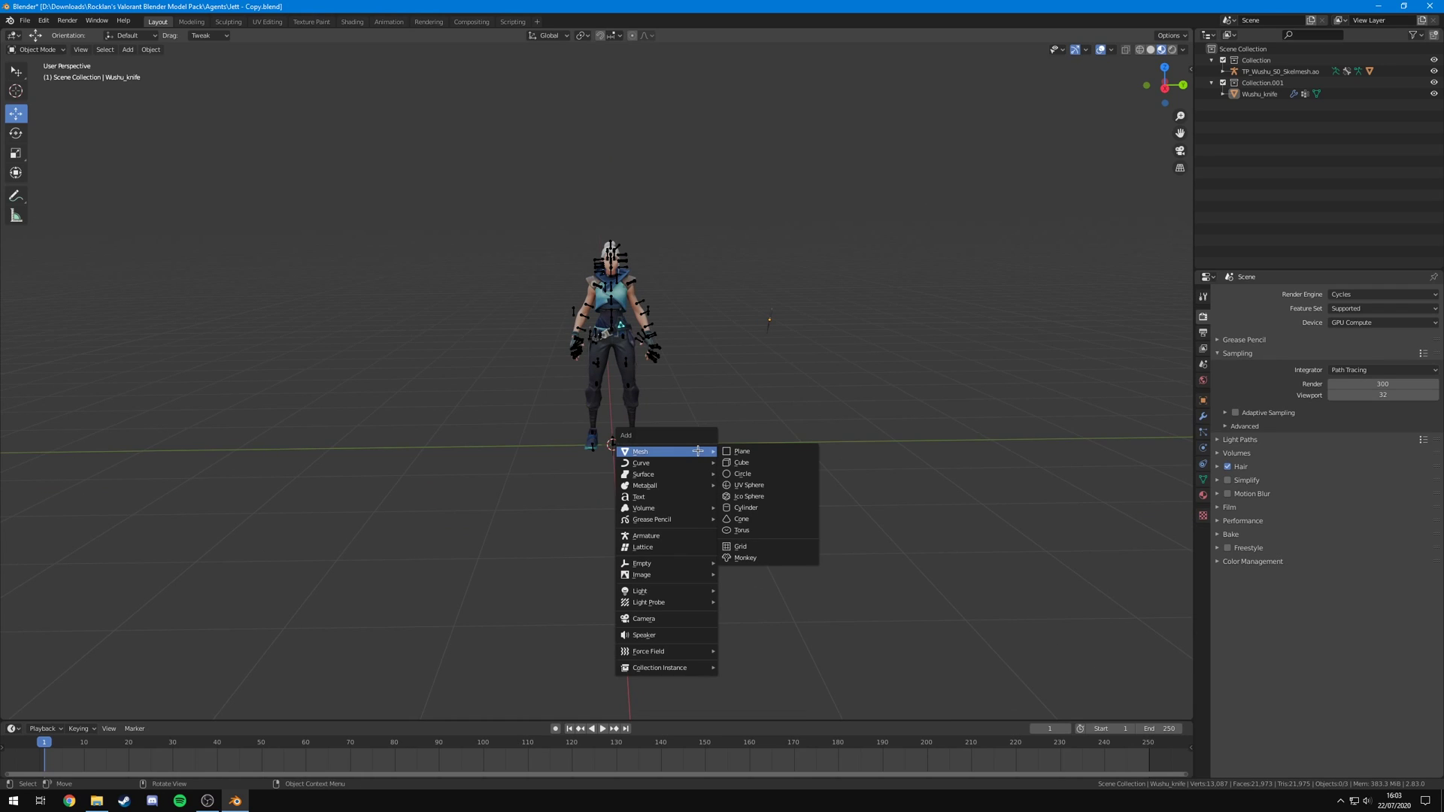
left_click(644, 618)
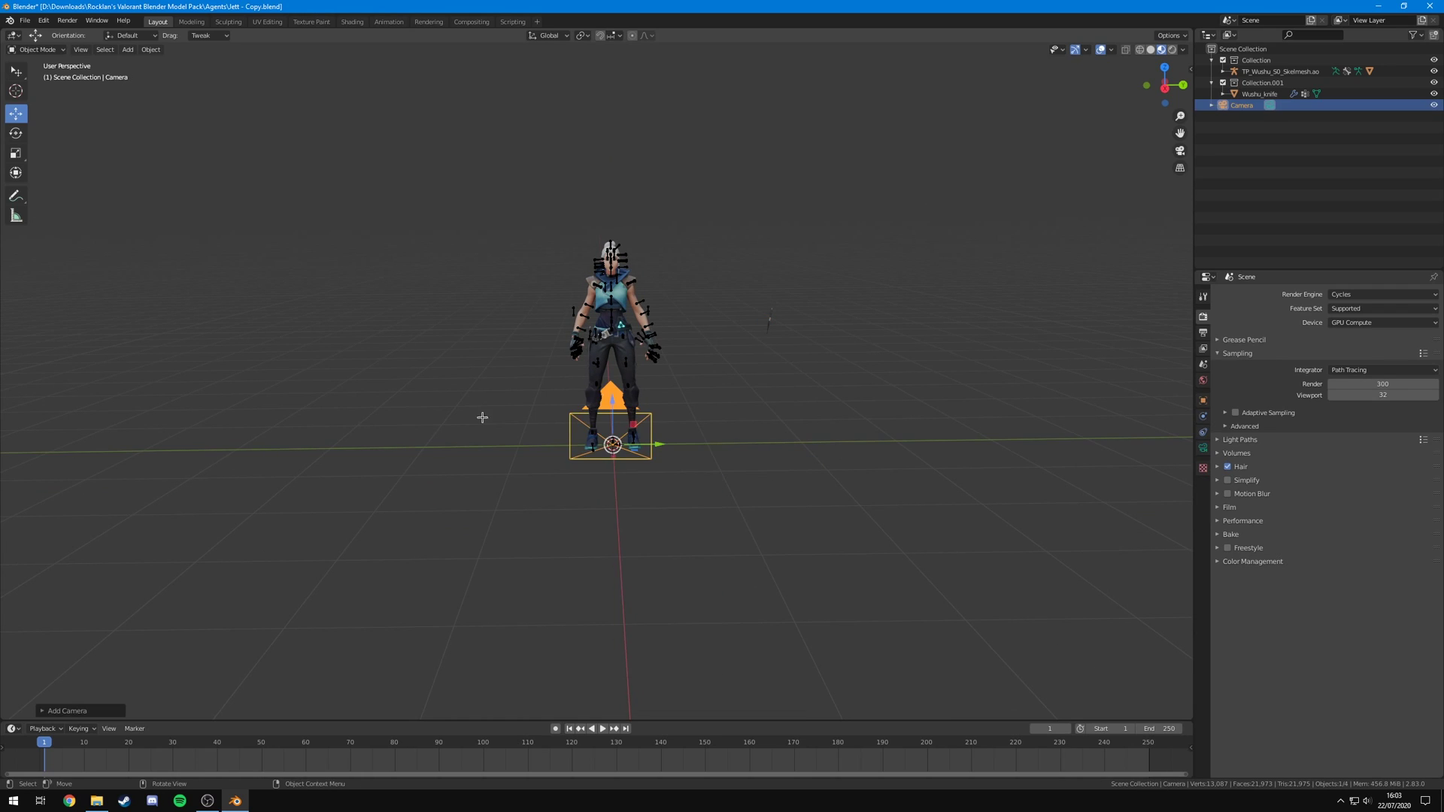
scroll(771, 496, "up", 3)
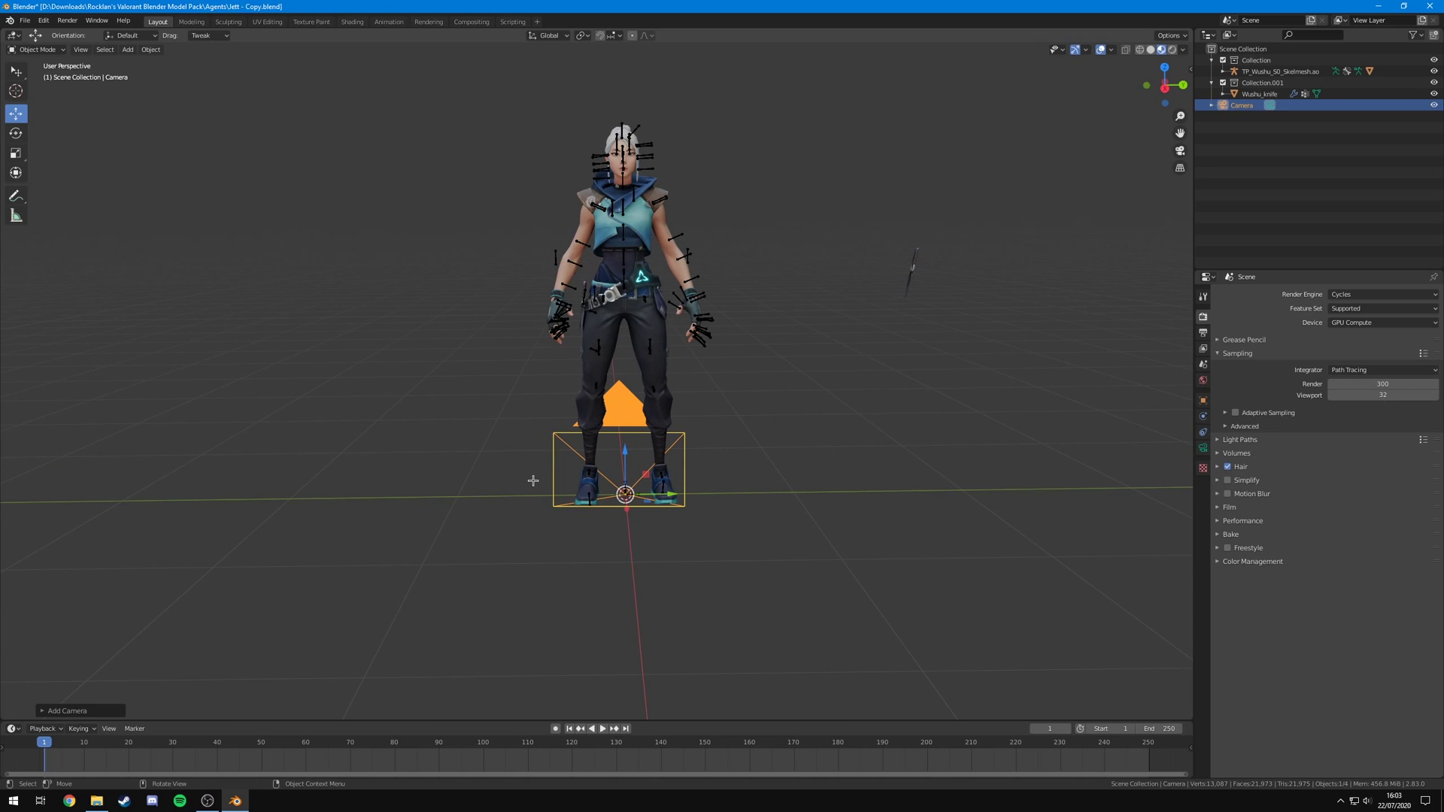
key("KP_0")
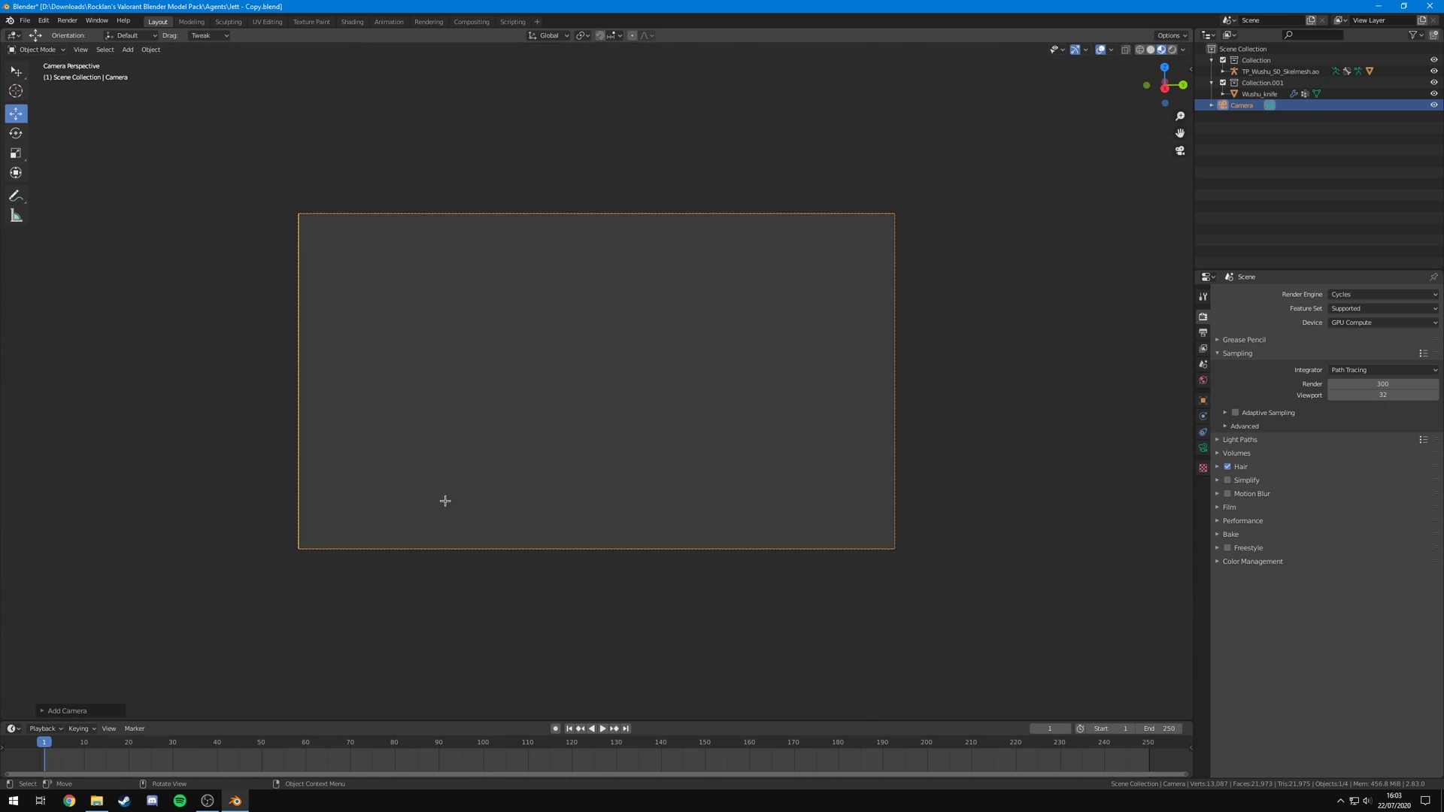
scroll(673, 452, "up", 1)
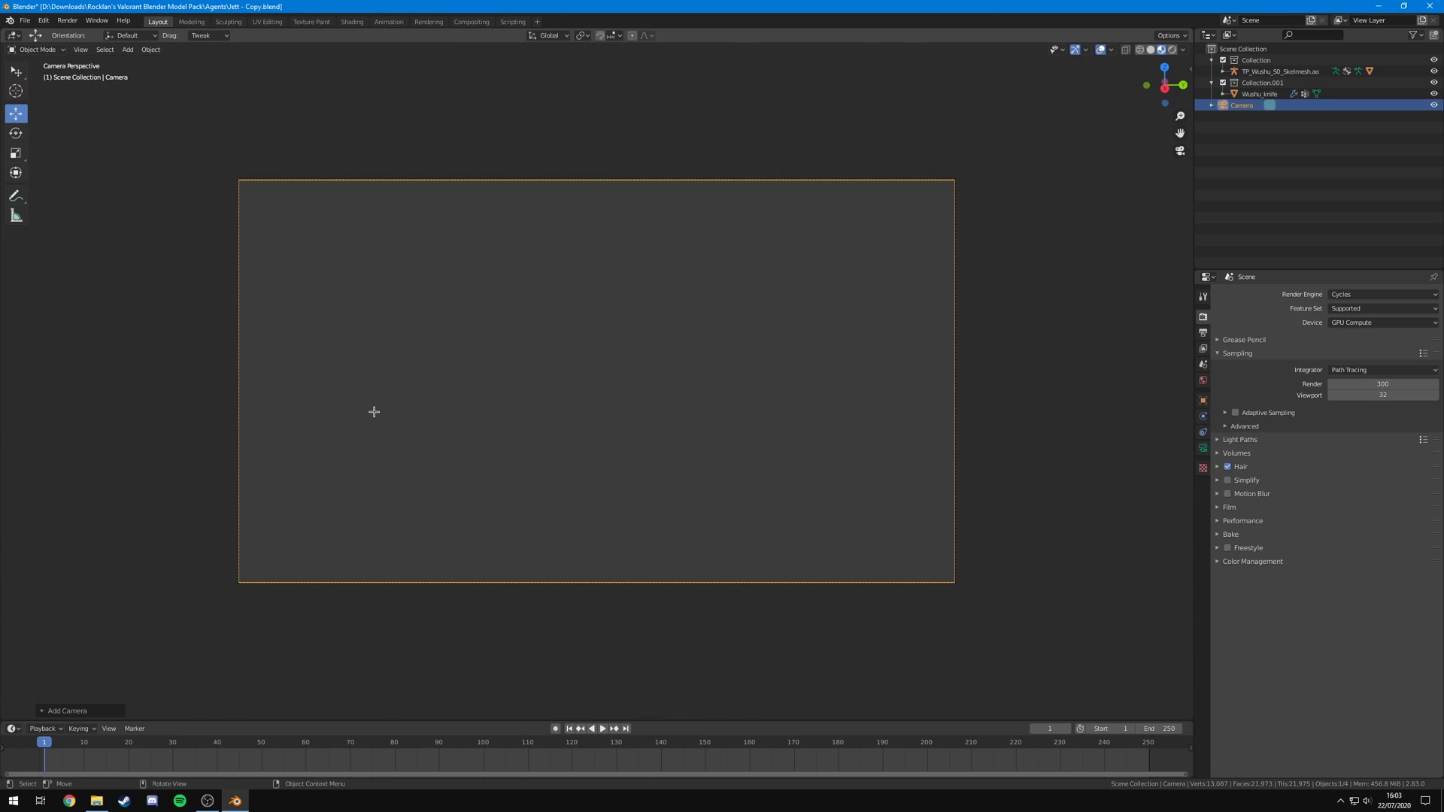
- Move the camera forward along X and up along Z to face Jett's upper body, and look through it
middle_click_drag(627, 426, 670, 430)
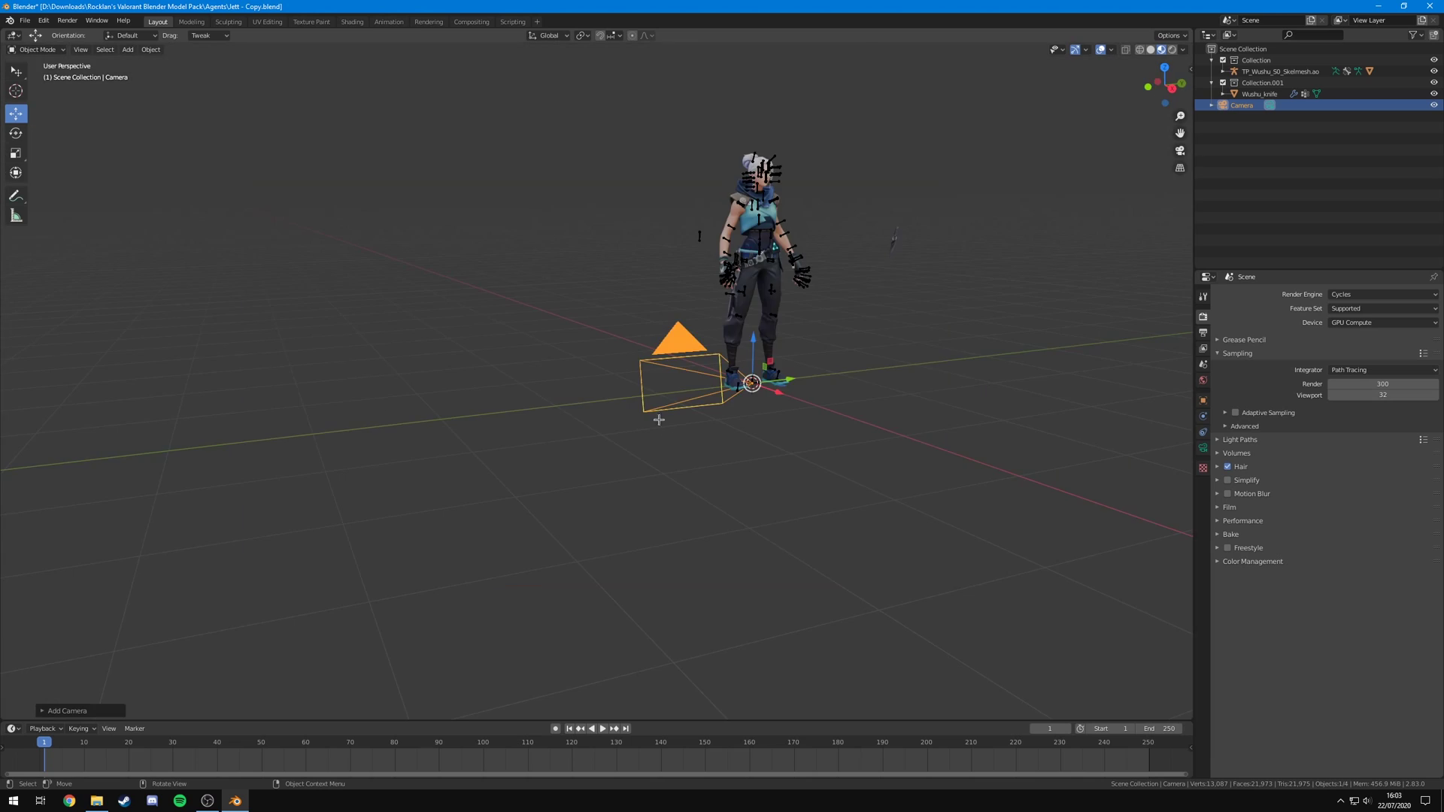
left_click_drag(781, 392, 960, 450)
left_click_drag(932, 403, 1013, 122)
key("KP_0")
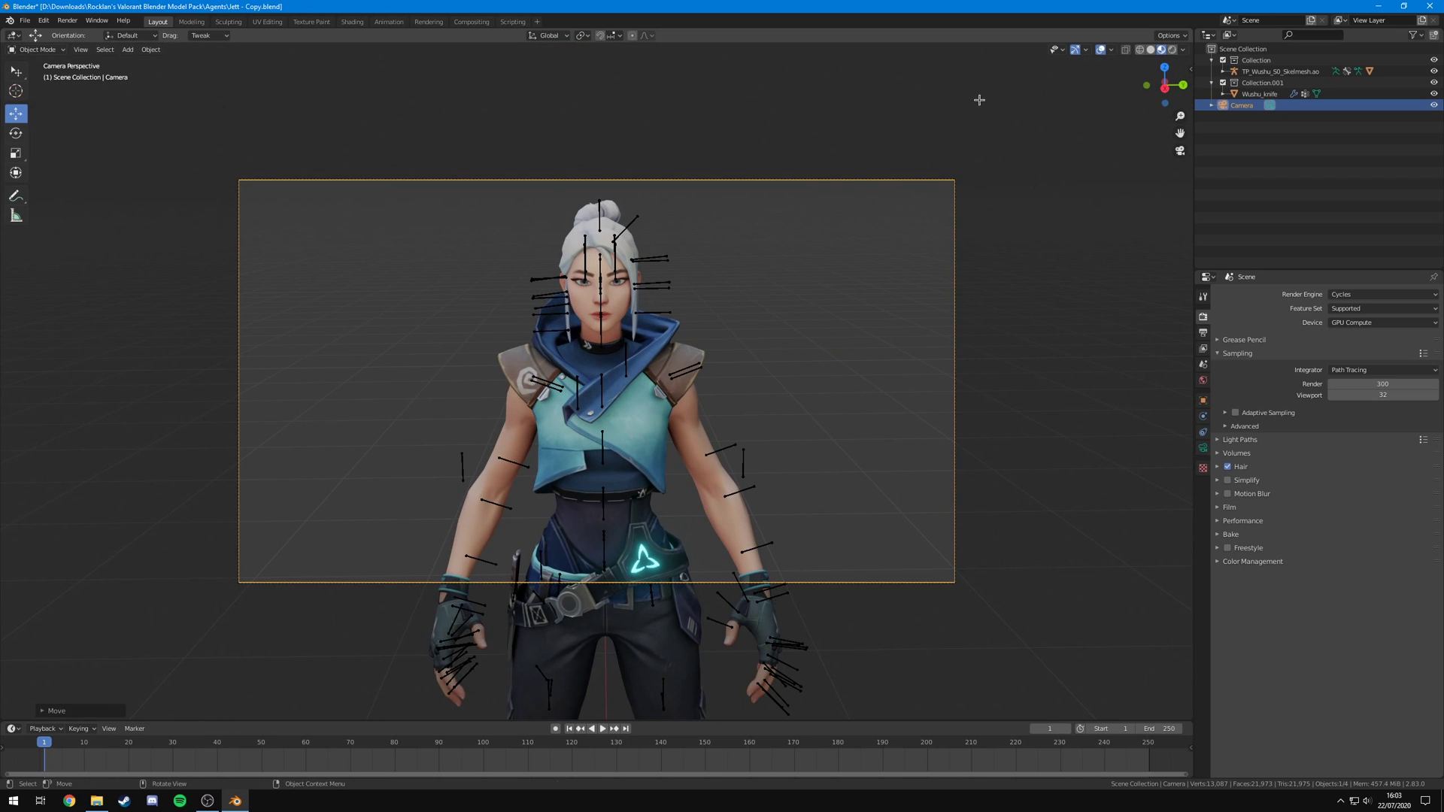
- Search the keymap preferences for "walk" and check the View Navigation (Walk/Fly) shortcut
left_click(44, 20)
left_click(76, 180)
left_click(240, 42)
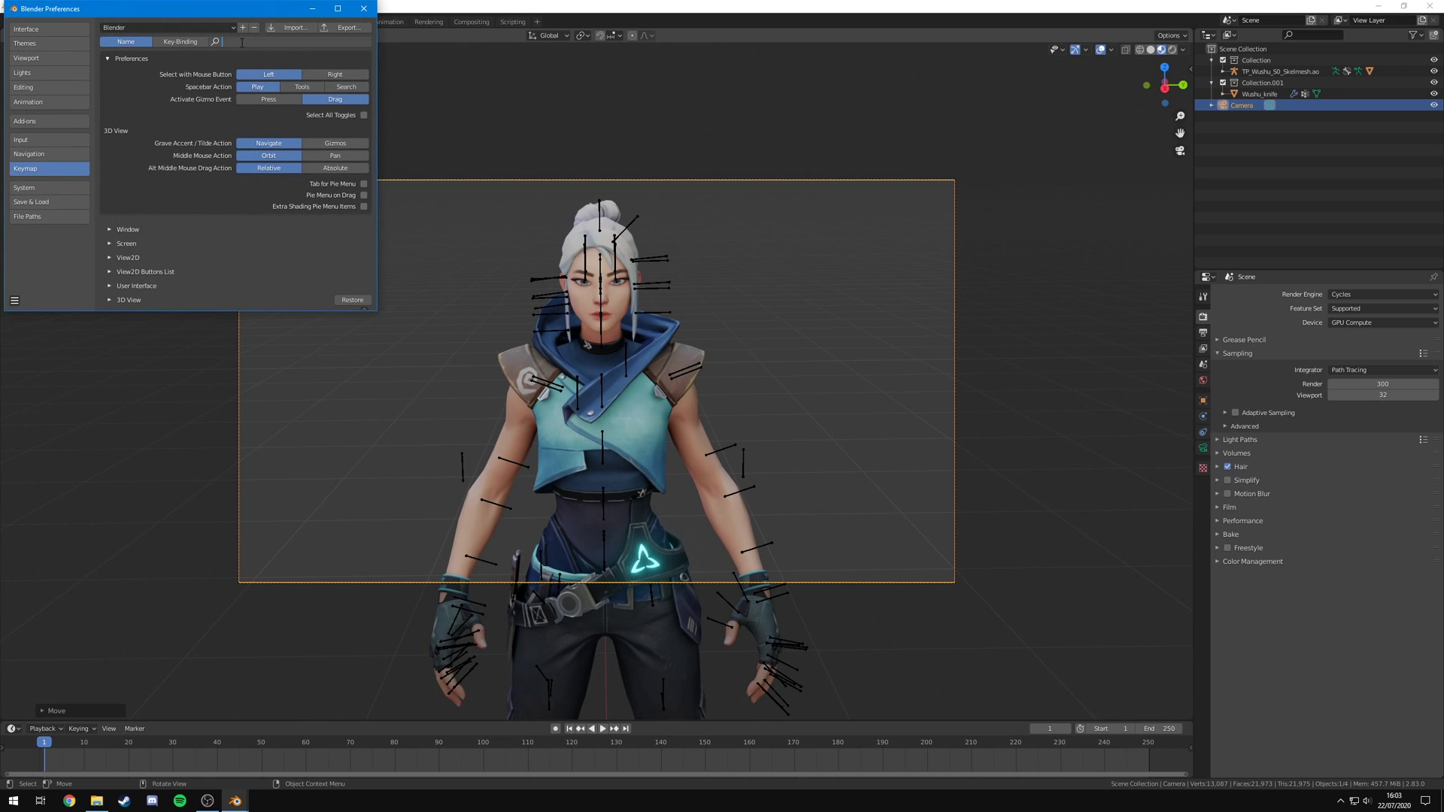
type("walk")
key("Return")
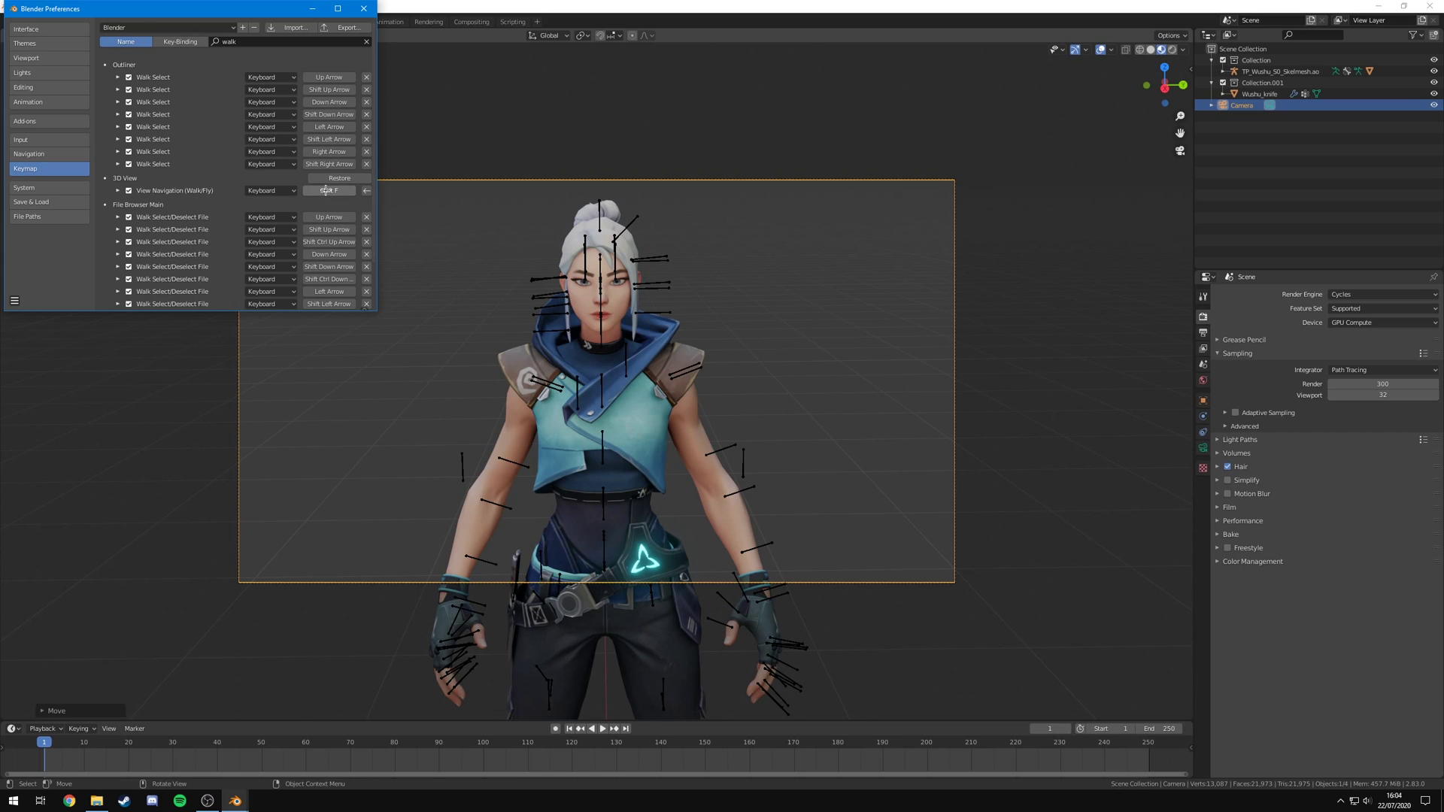
left_click(364, 11)
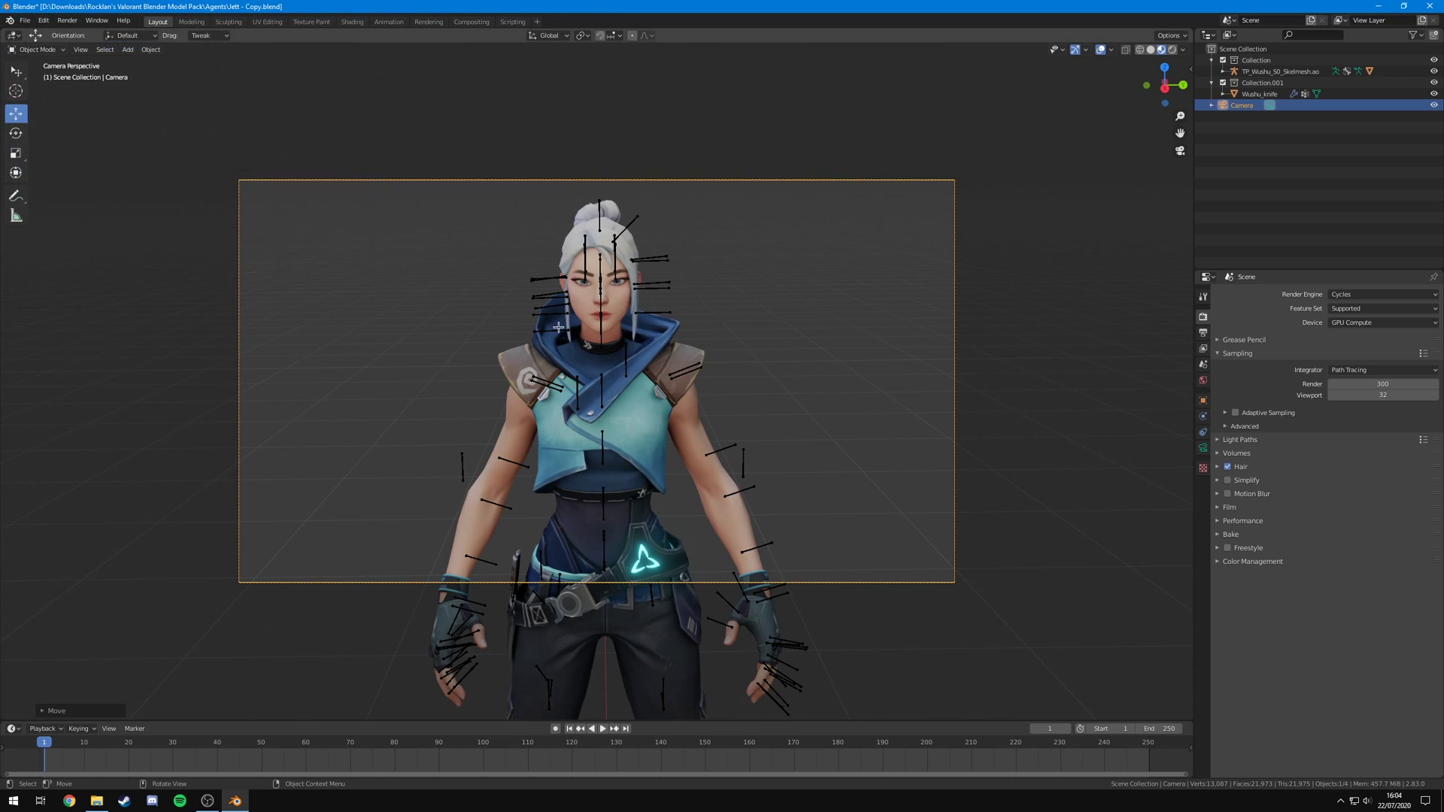
- Reposition the camera with walk navigation so it faces Jett and frames her from head to upper thighs
key("shift+f")
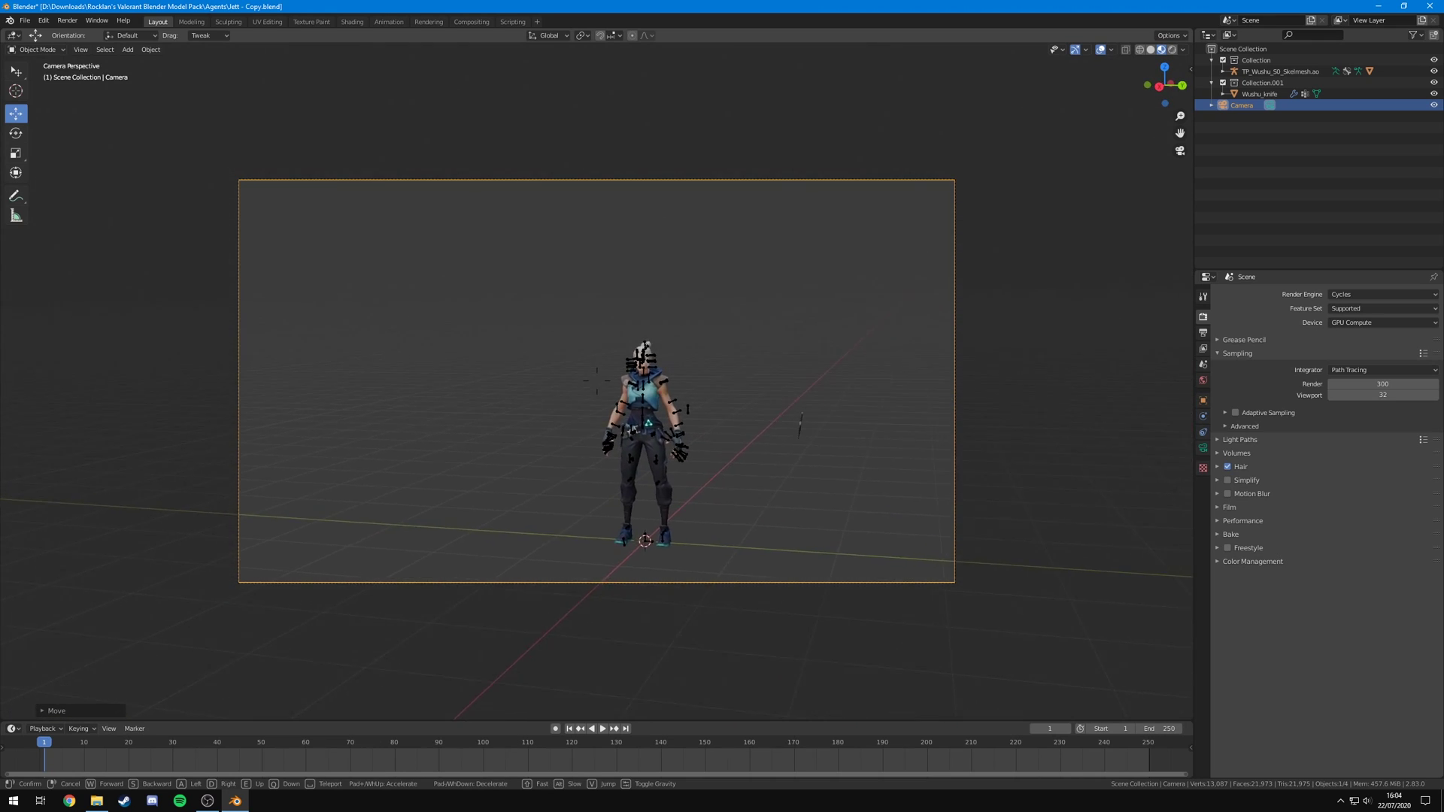
key("w")
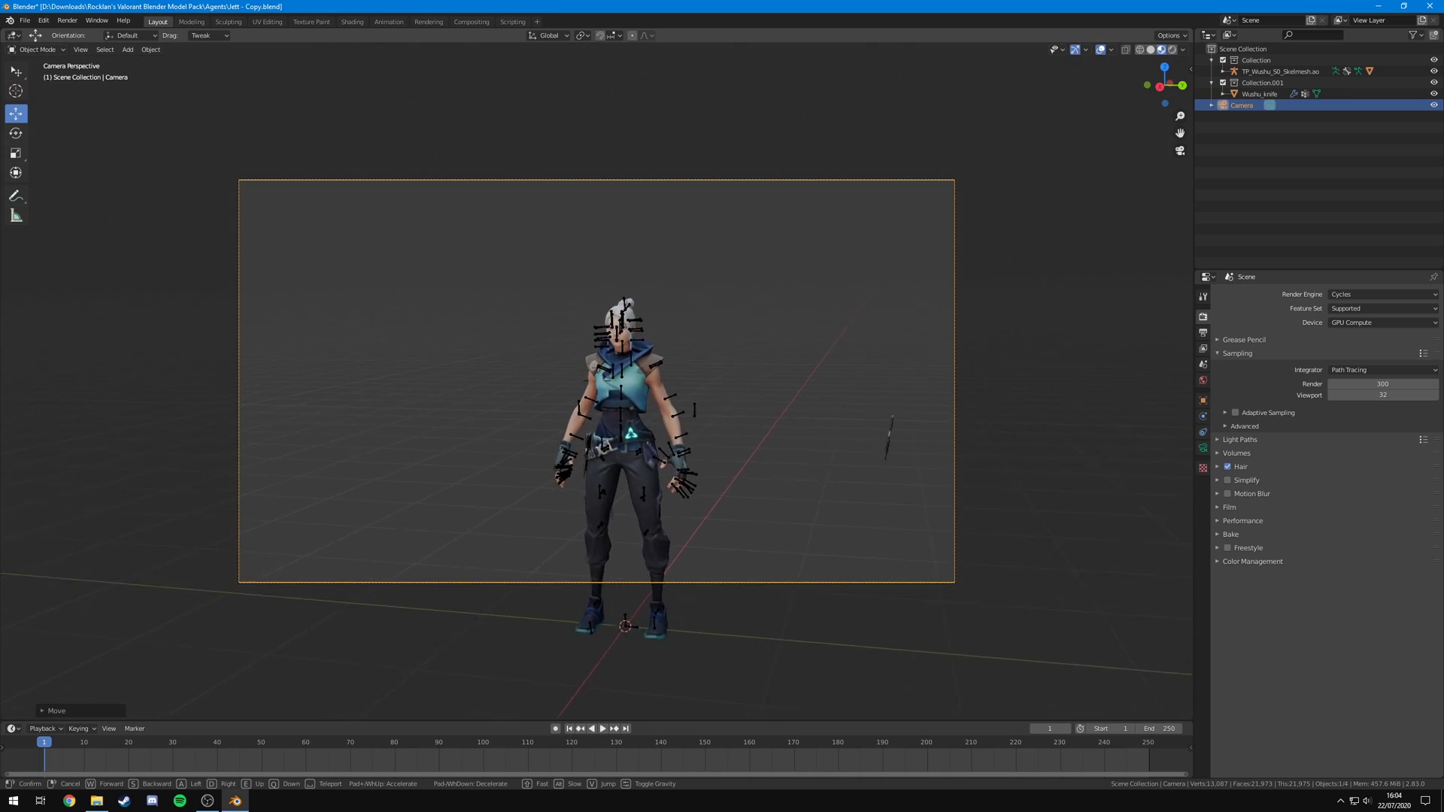
key("s")
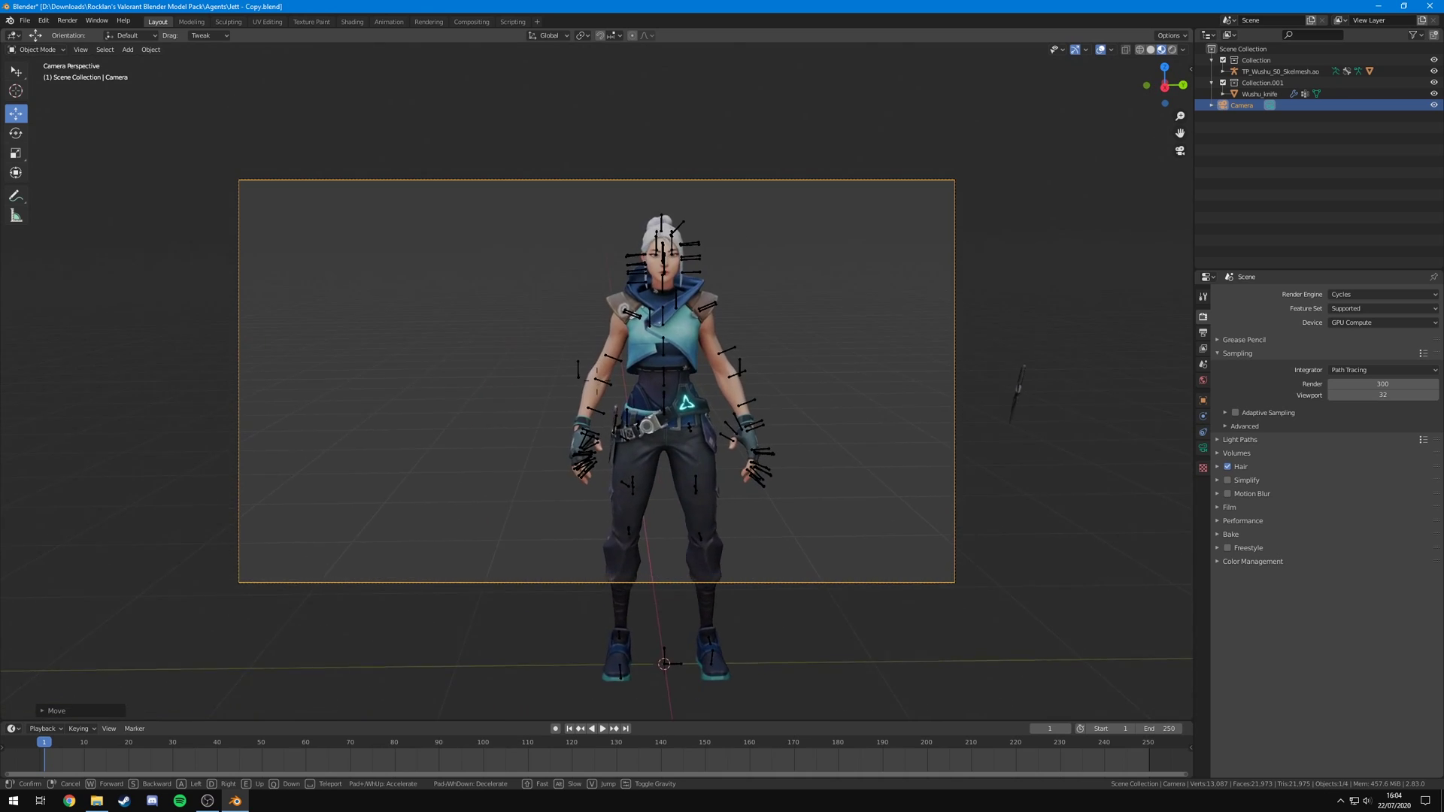
key("w")
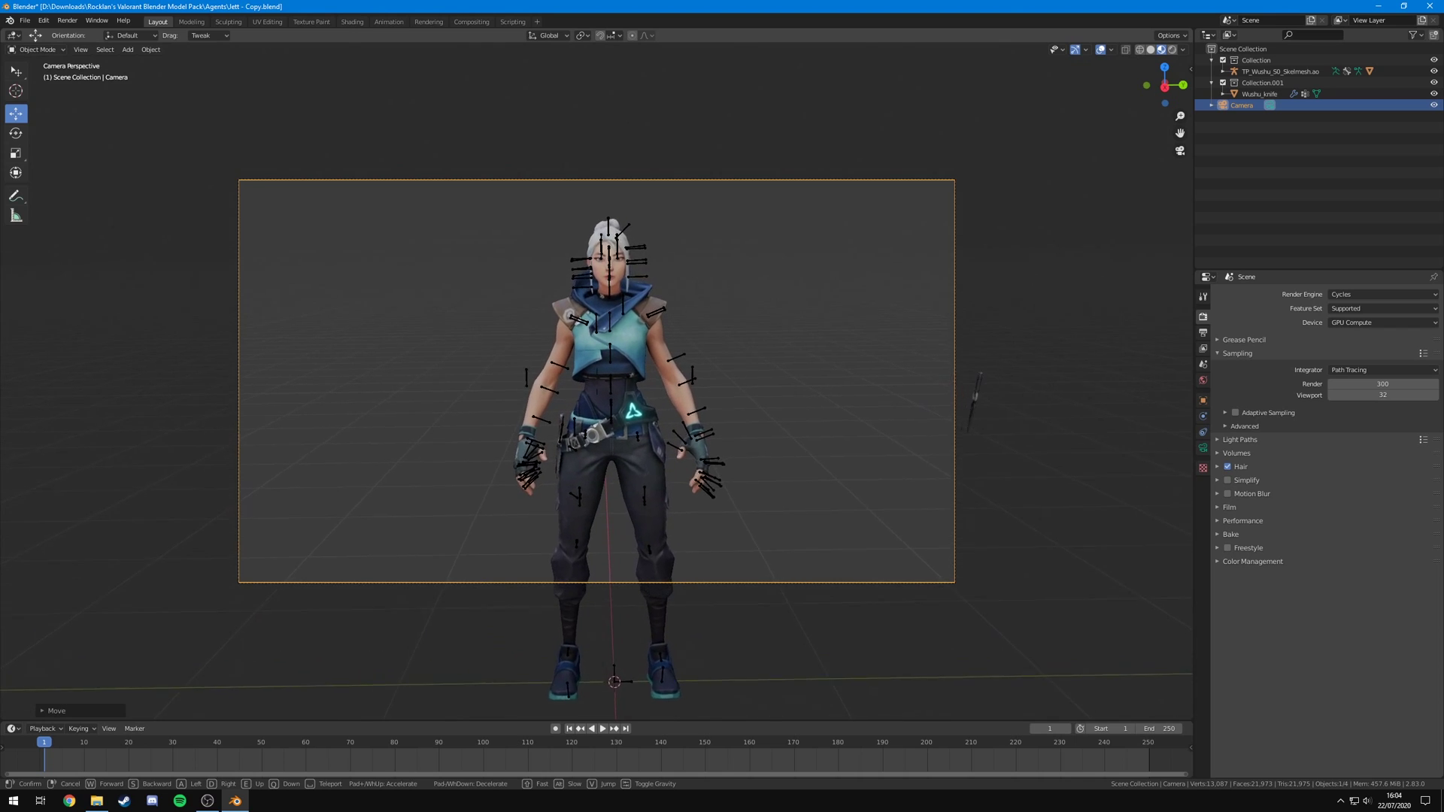
key("s")
key("w")
key("s")
left_click(596, 381)
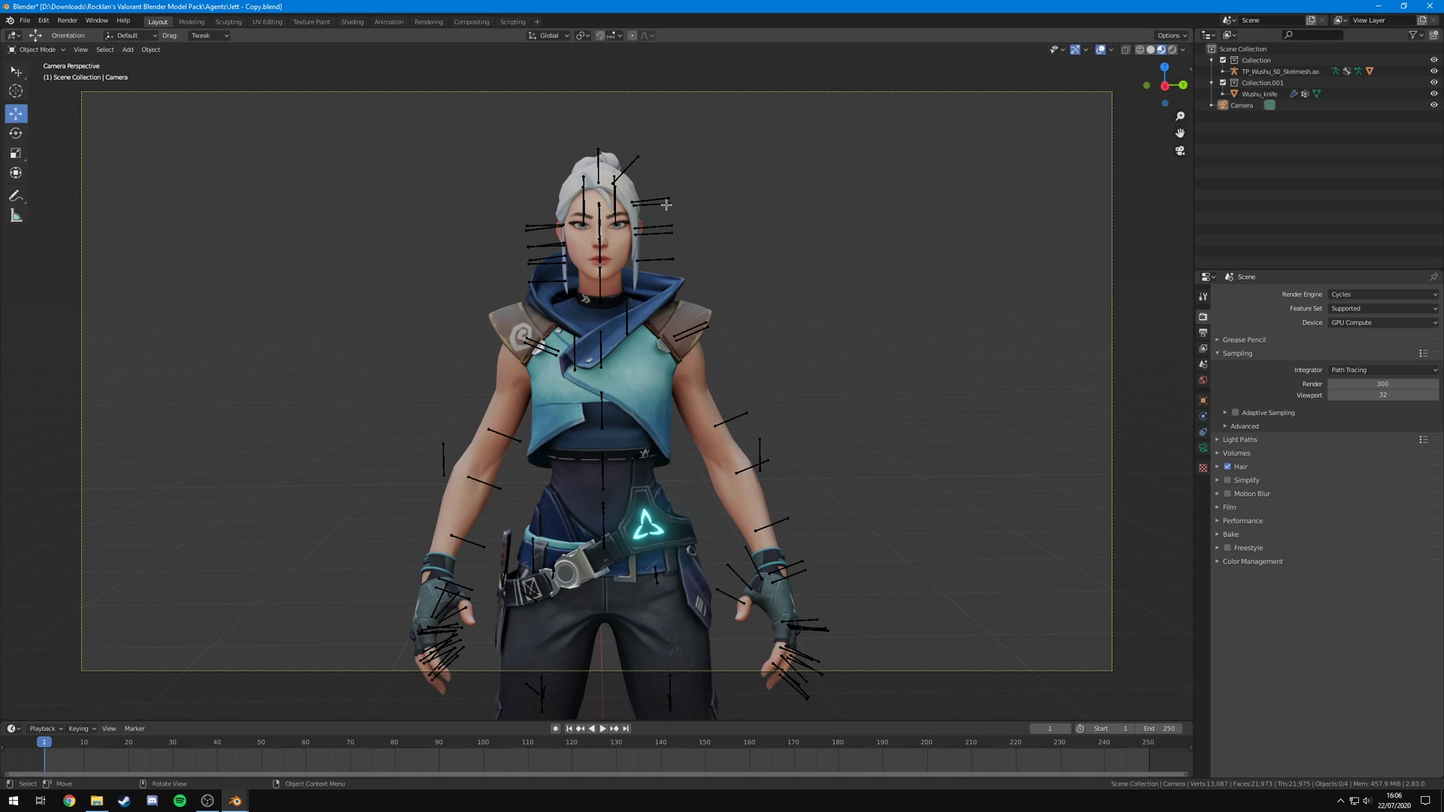
- Inspect Jett's rig and the camera placement from the side and front, and return to the camera view
middle_click_drag(648, 251, 703, 277)
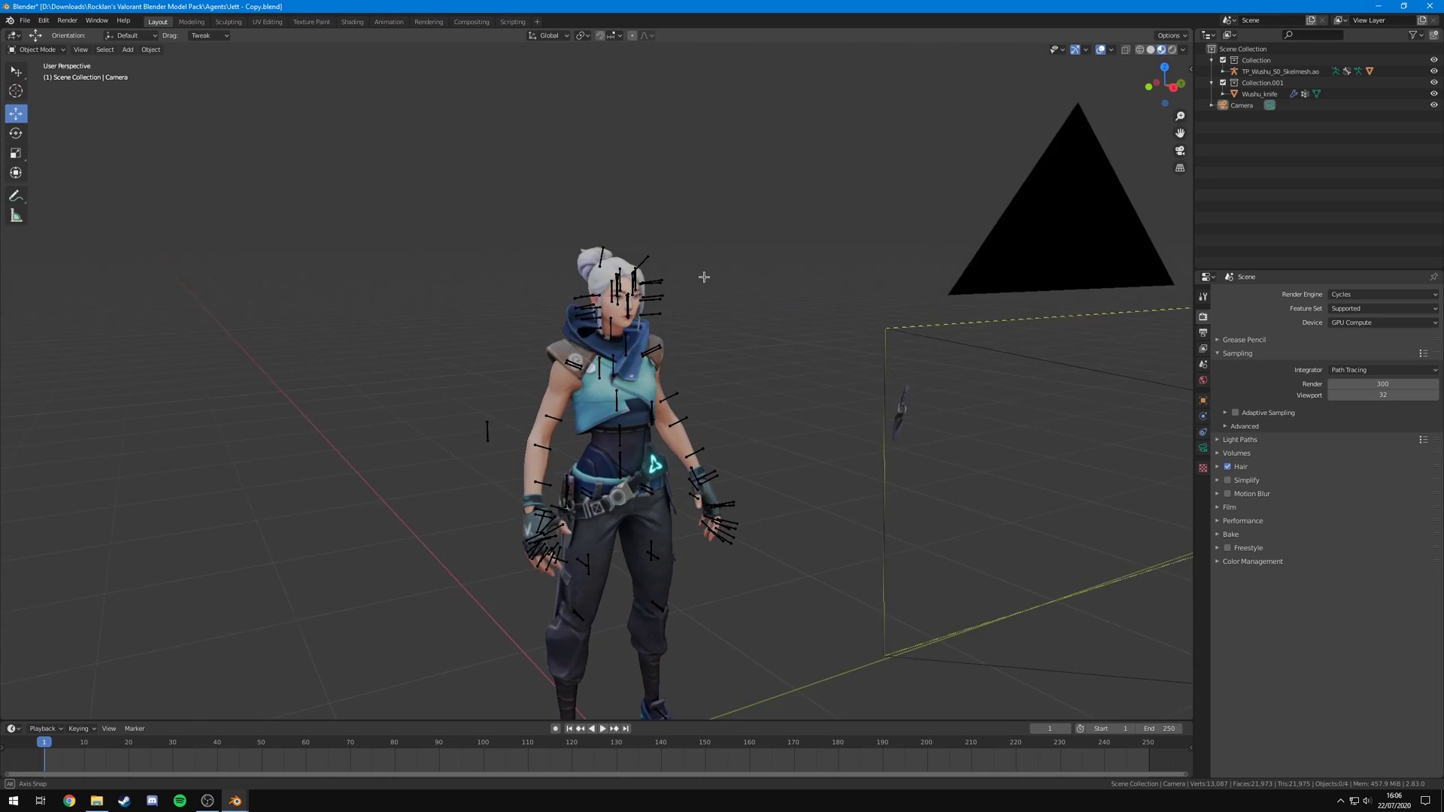
scroll(677, 294, "down", 4)
middle_click_drag(638, 402, 725, 387)
scroll(707, 432, "up", 5)
middle_click_drag(690, 437, 542, 523)
left_click(570, 493)
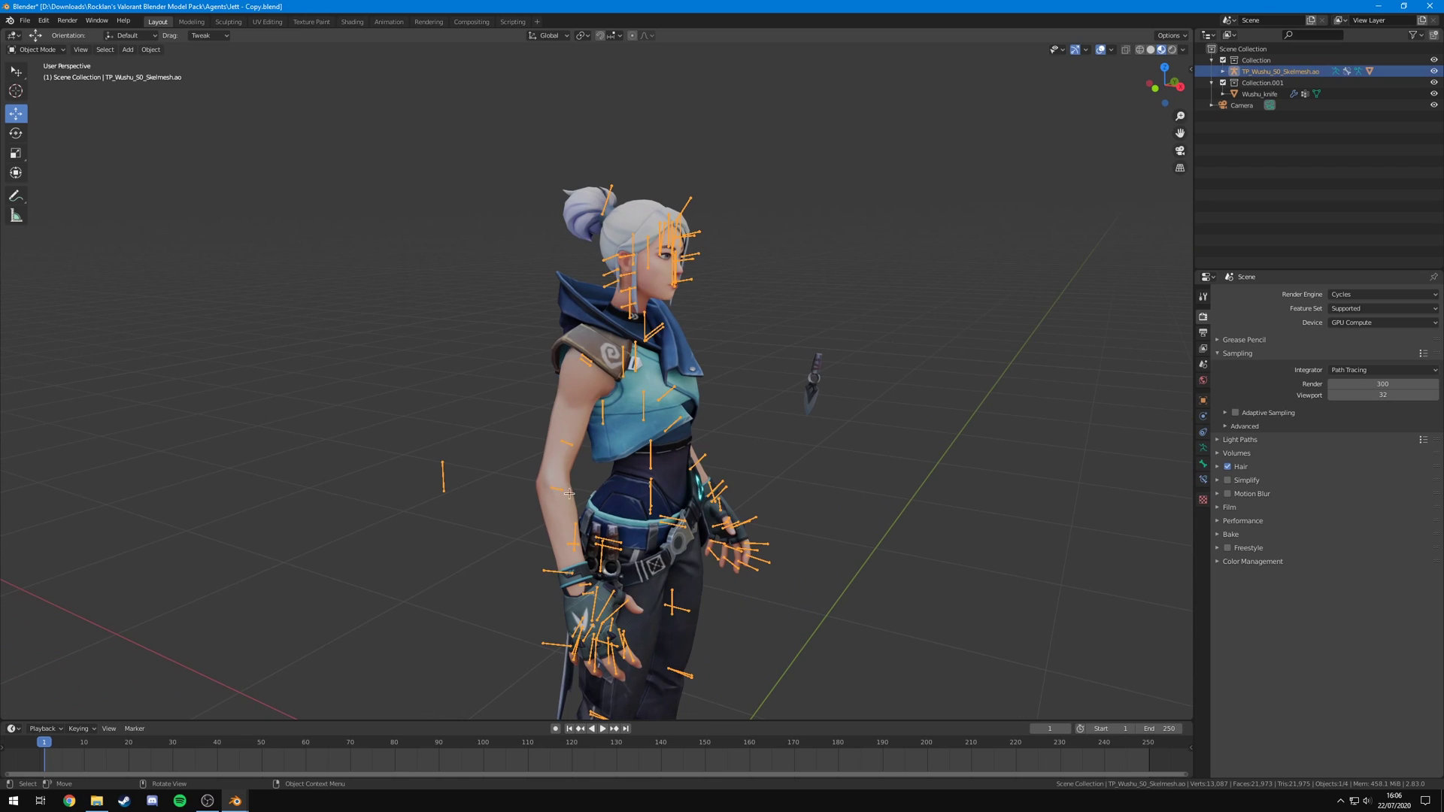
left_click(787, 453)
middle_click_drag(787, 453, 735, 362)
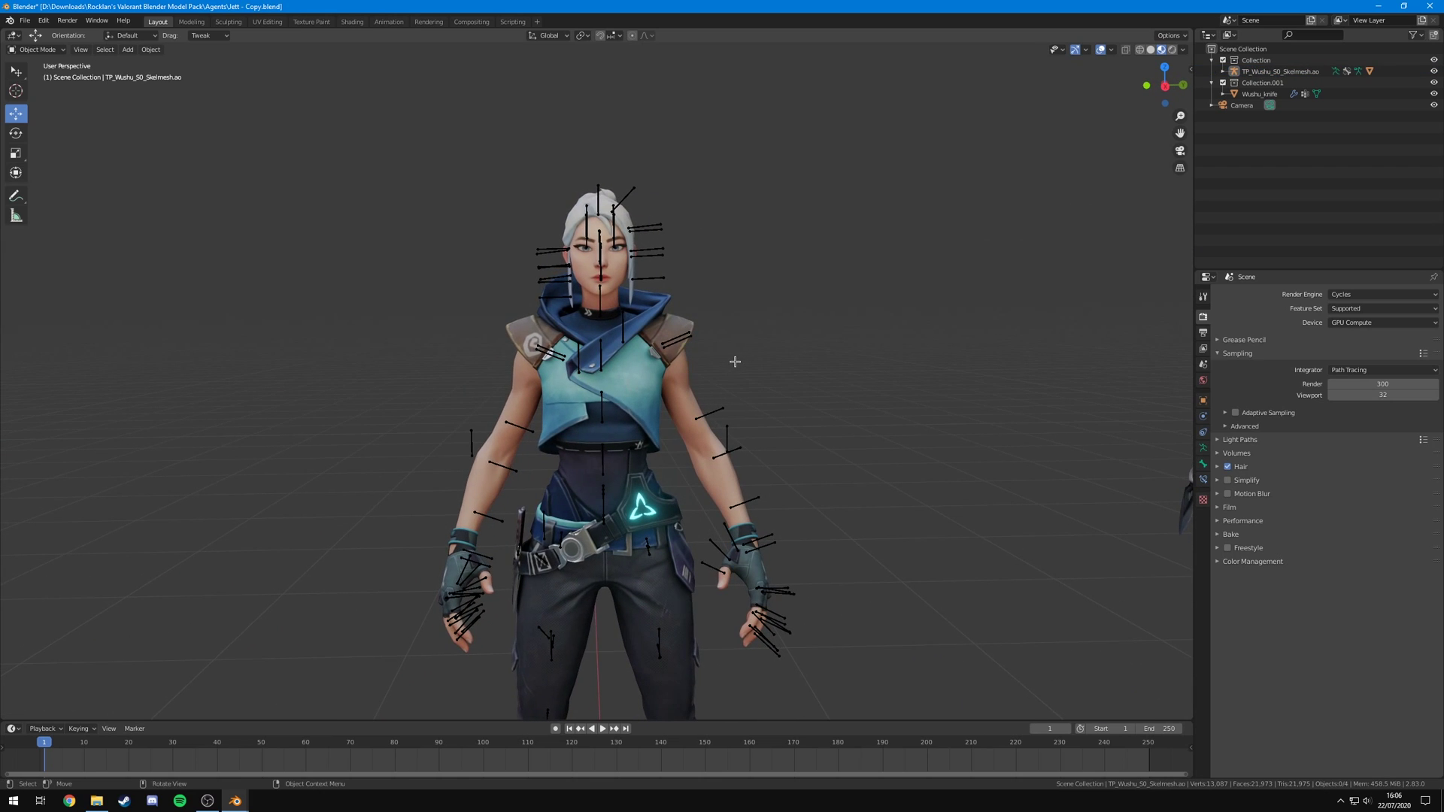
key("KP_0")
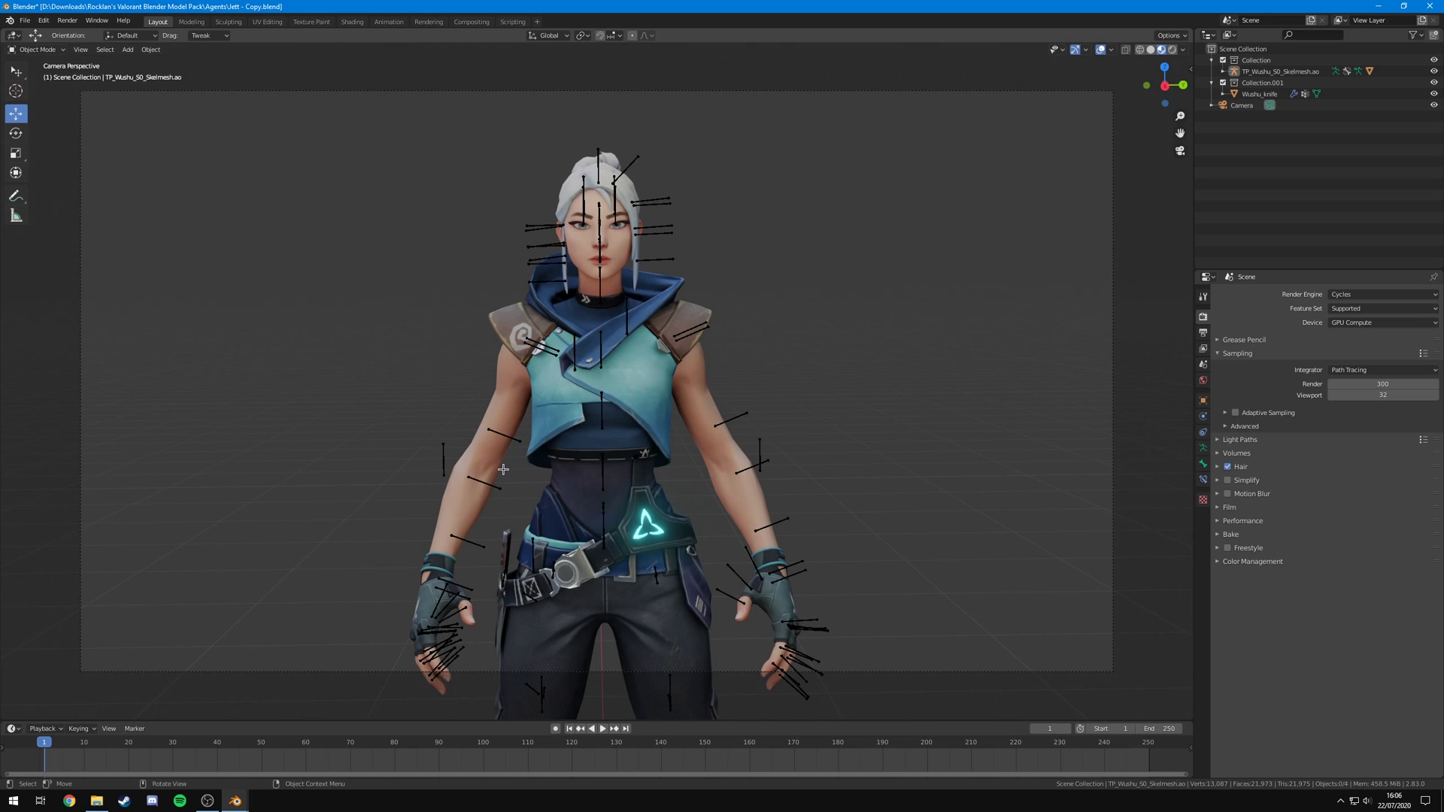
- Select Jett's armature and switch it to Pose Mode
left_click(664, 204)
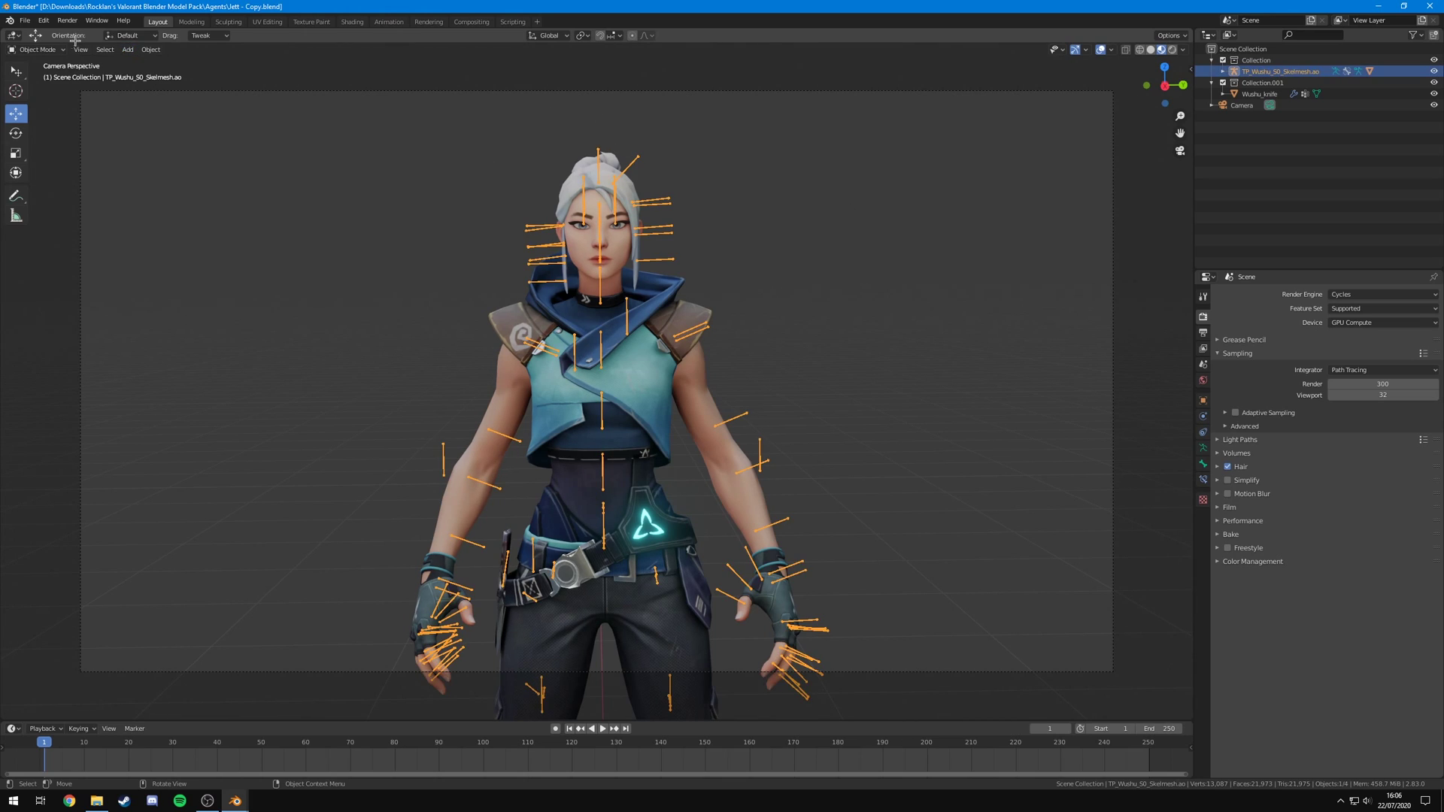
left_click(54, 50)
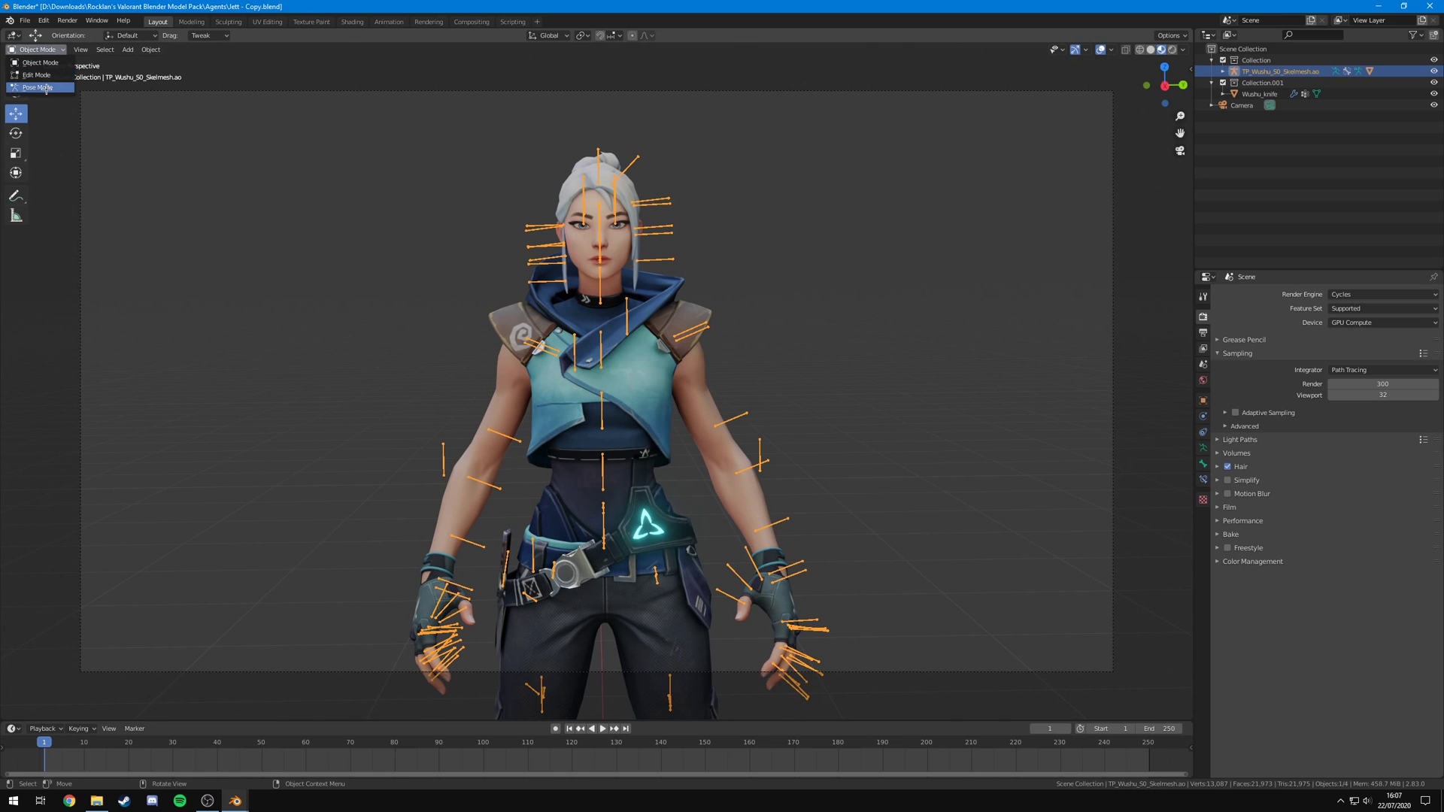
left_click(46, 88)
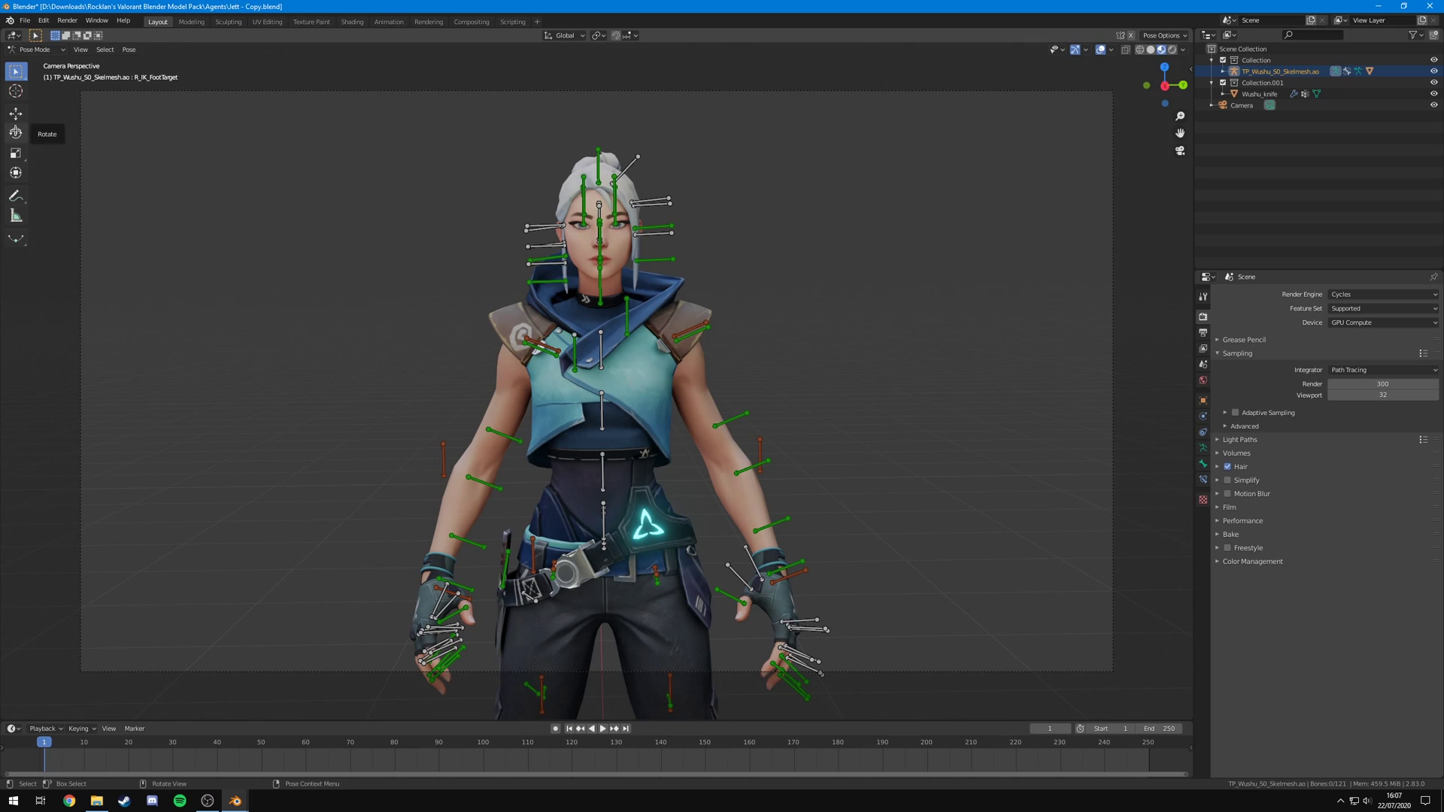
- Try rotating the right elbow, neck and Spine2 bones with the Rotate tool
left_click(16, 133)
left_click(469, 482)
left_click_drag(466, 488, 464, 526)
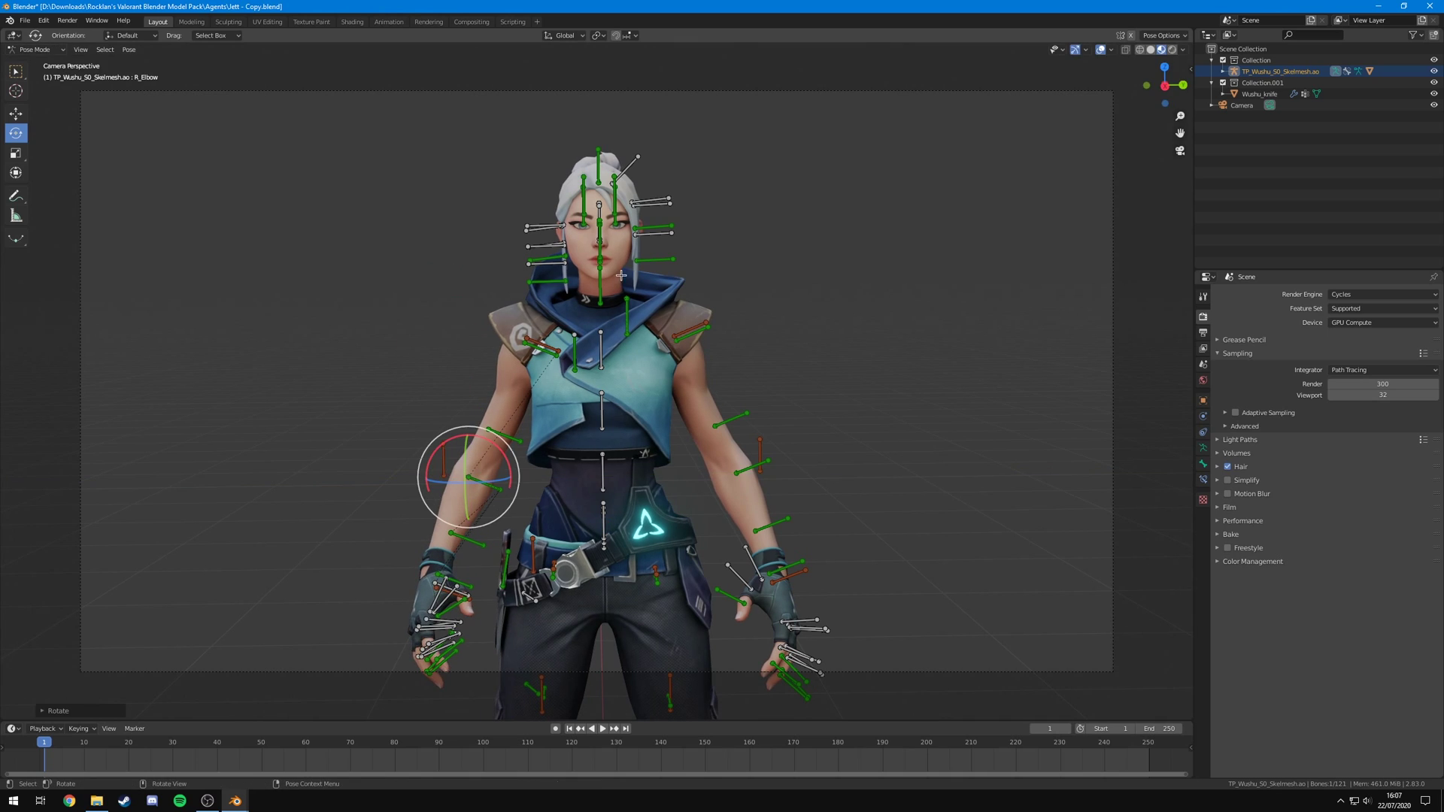
left_click(601, 286)
left_click_drag(627, 303, 611, 309)
left_click(603, 473)
left_click_drag(640, 492, 677, 496)
- Try to close Jett's left eye by moving its eyelid bone down, and undo the move
scroll(722, 344, "up", 8)
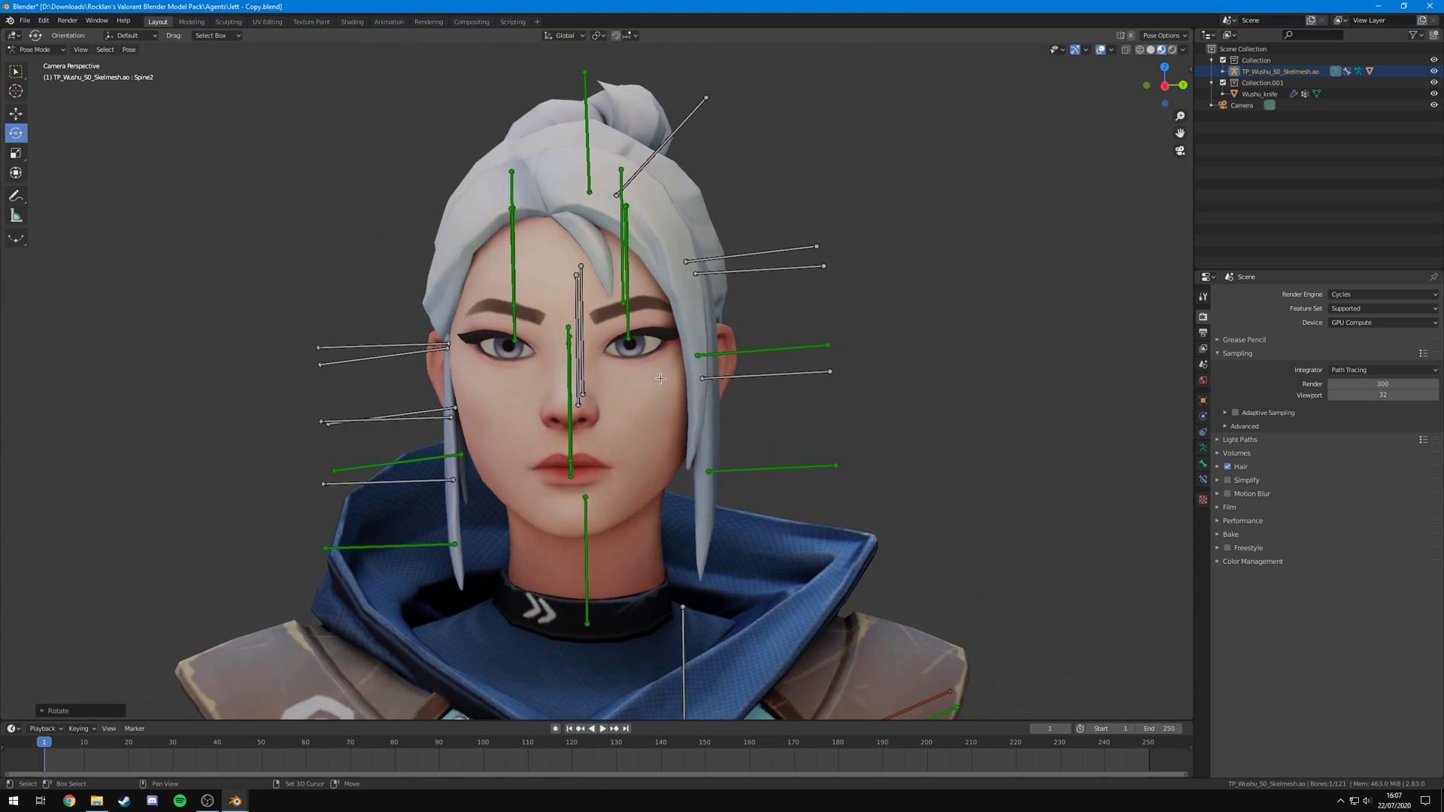
scroll(661, 378, "up", 2)
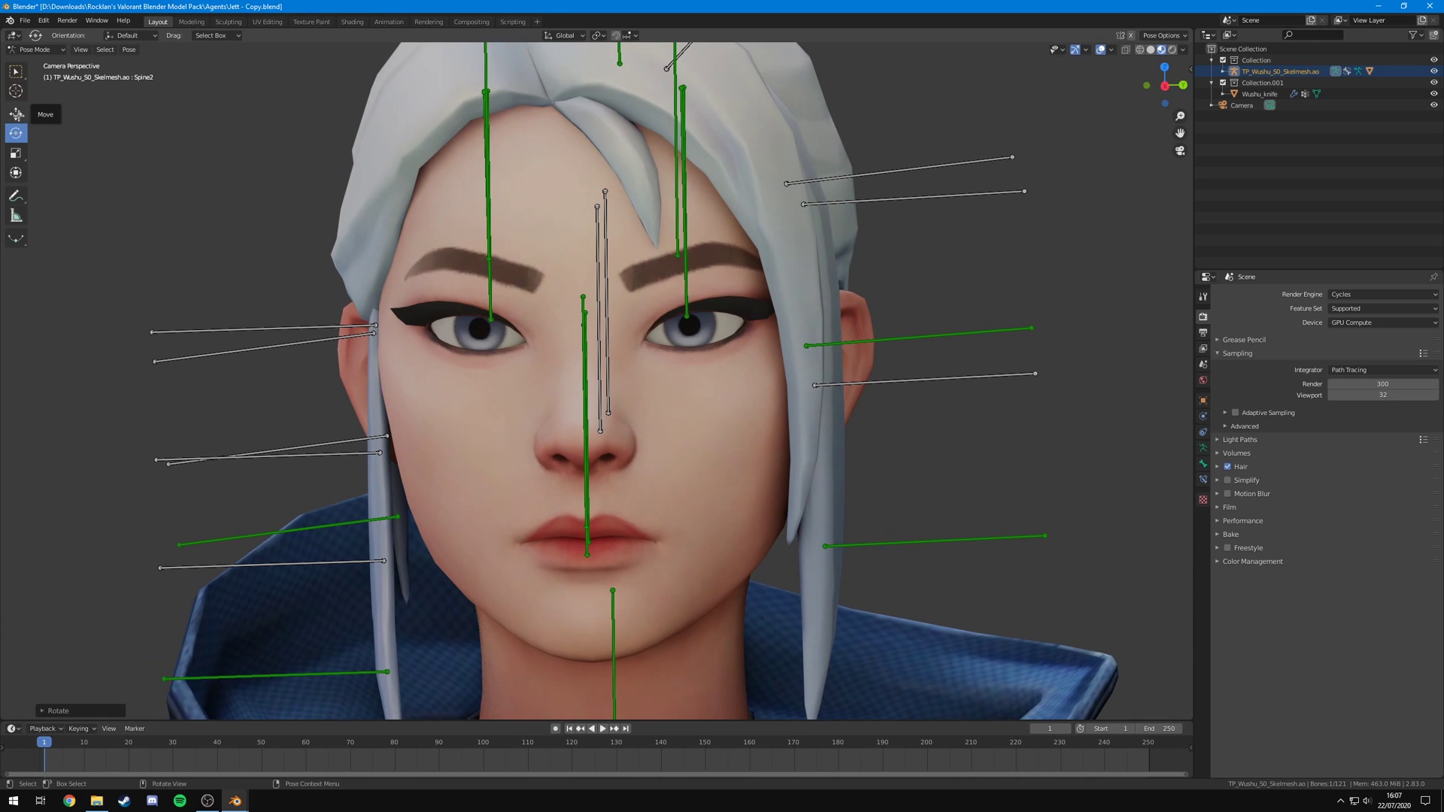
left_click(17, 114)
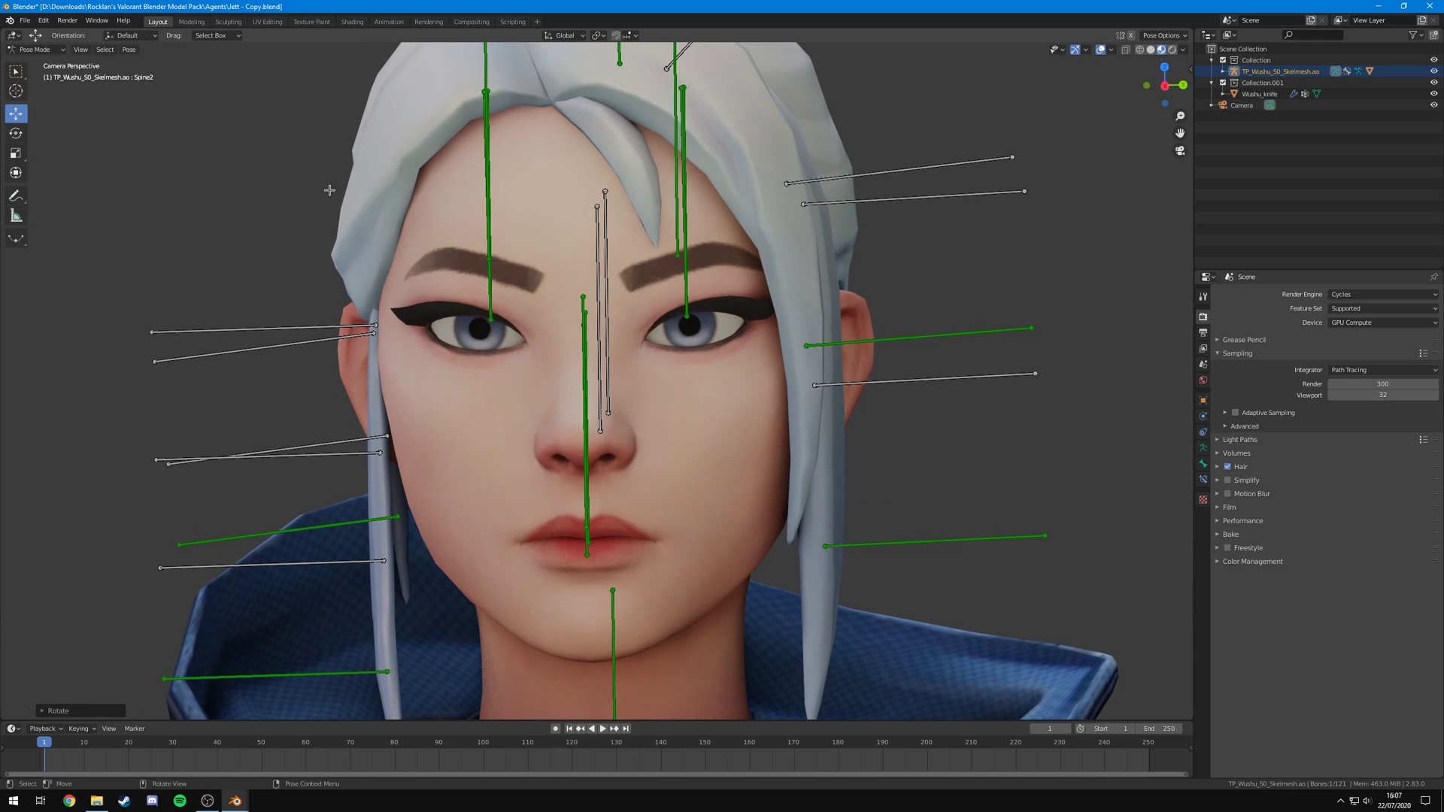
left_click(686, 240)
left_click_drag(686, 277, 687, 304)
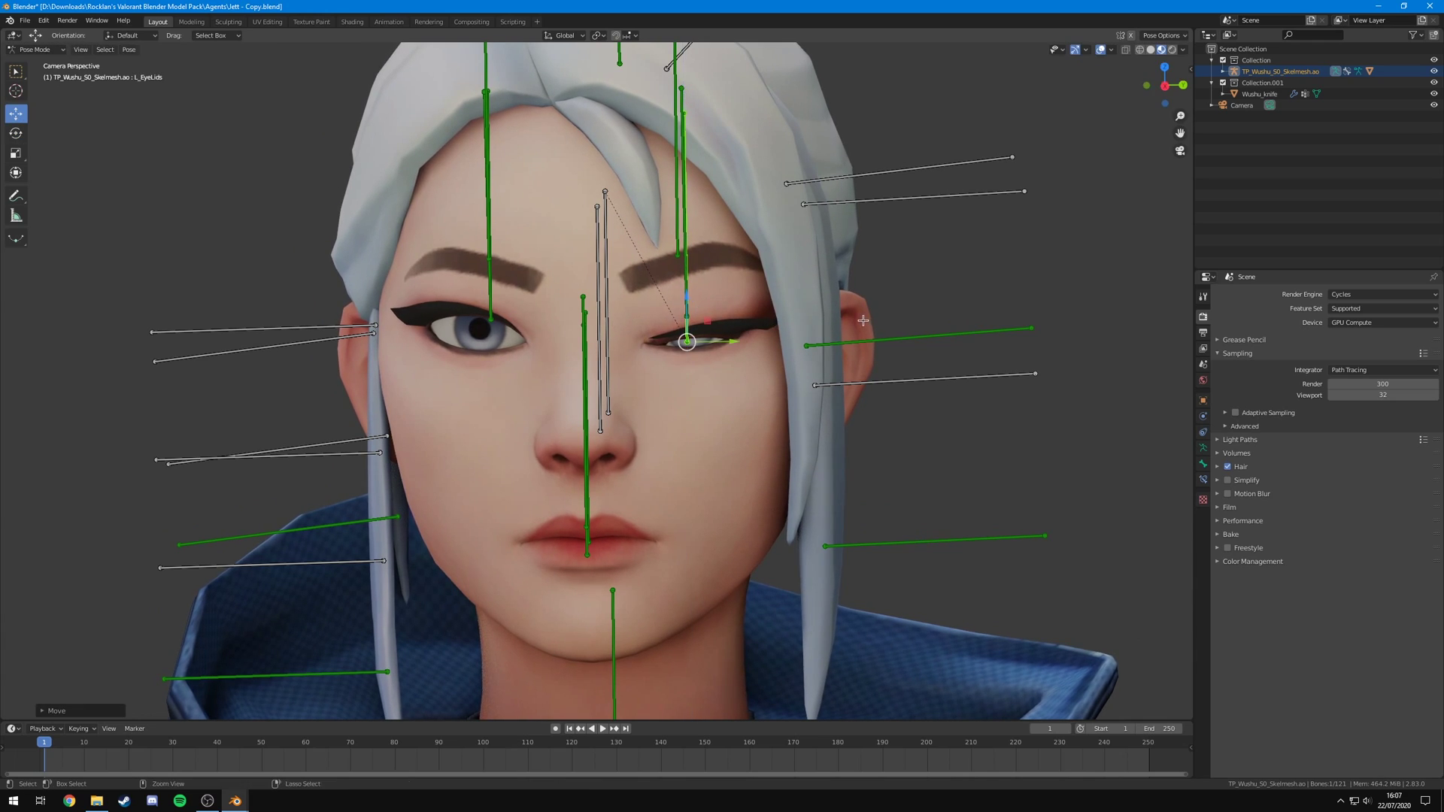
key("ctrl+z")
key("ctrl+z")
- Try turning Jett's left eye by rotating the L_Eyeball bone slightly
left_click(15, 132)
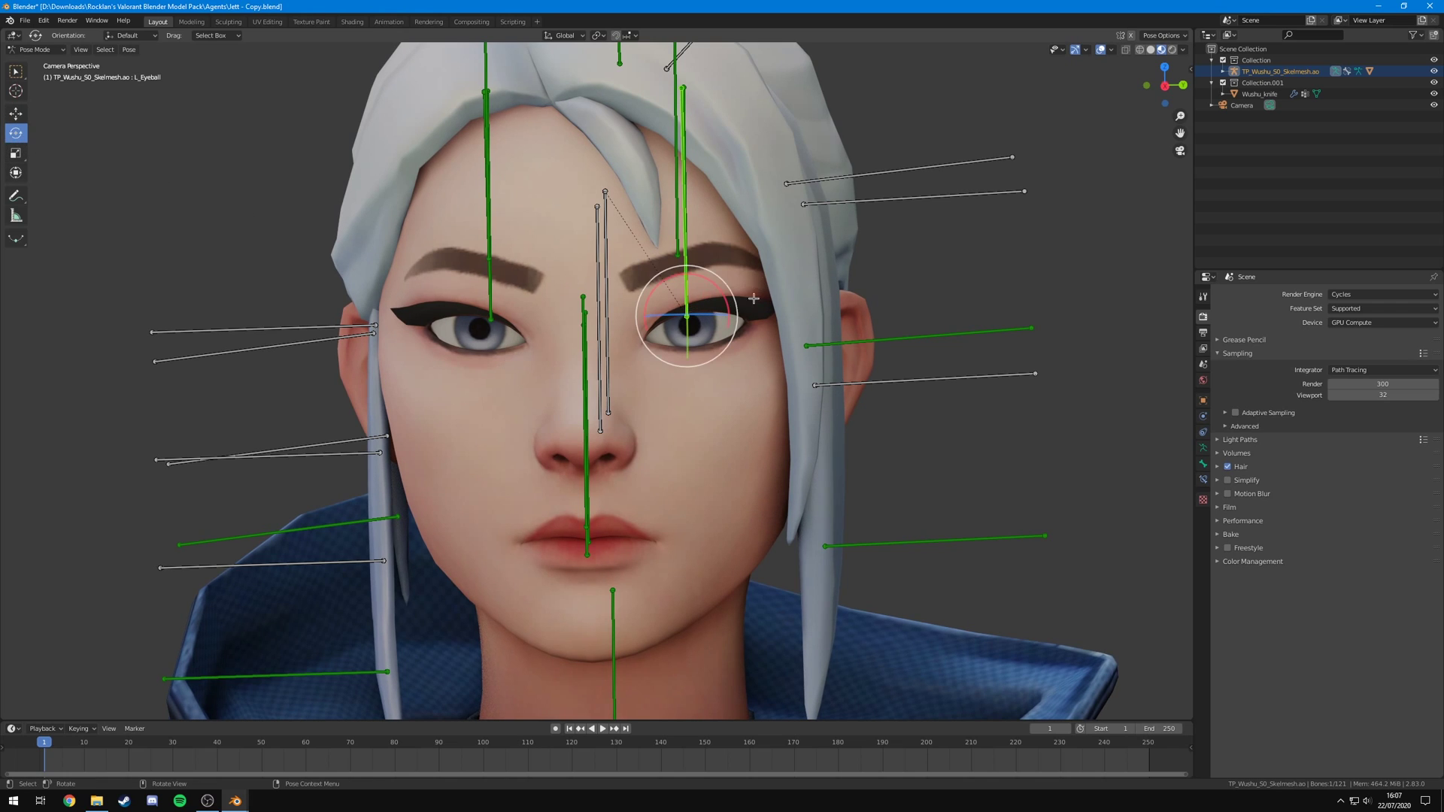
scroll(714, 320, "up", 1)
mouse_move(723, 303)
left_mouse_down()
mouse_move(699, 305)
mouse_move(731, 303)
mouse_move(715, 305)
left_mouse_up()
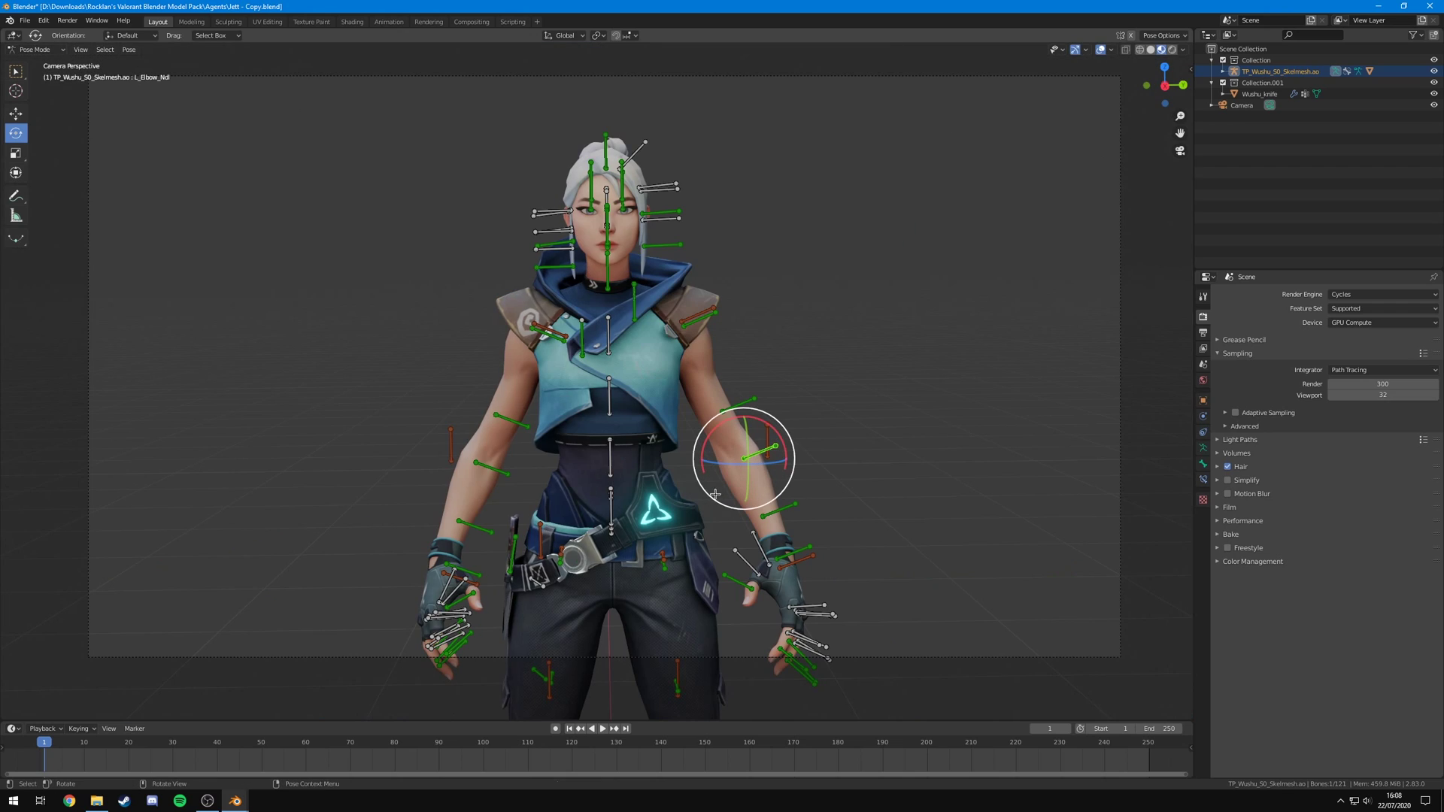
- Try rotating the R_Elbow_Ndl and R_Elbow bones of the right arm, and undo the rotations
left_click(501, 473)
left_click_drag(481, 493, 496, 446)
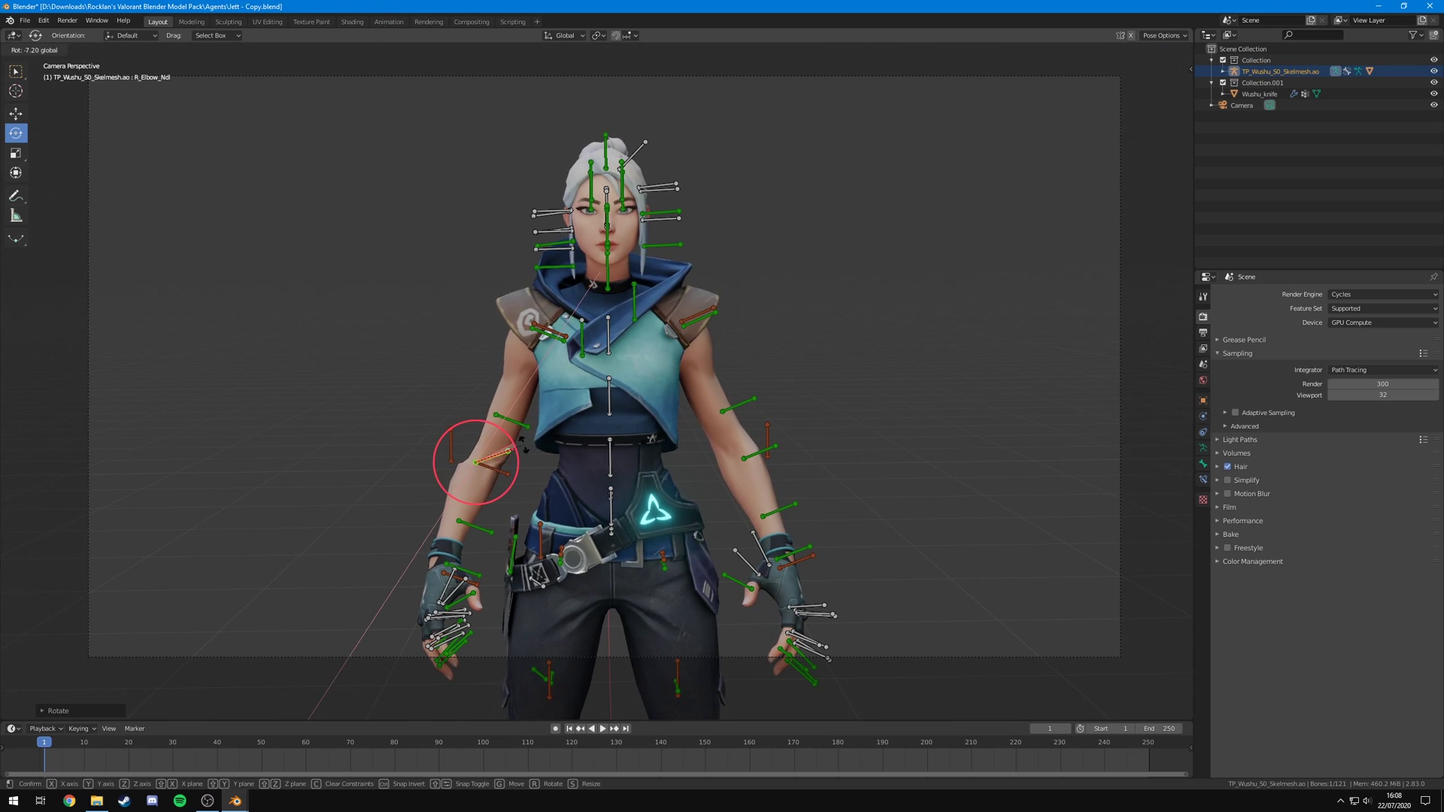
left_click(518, 452)
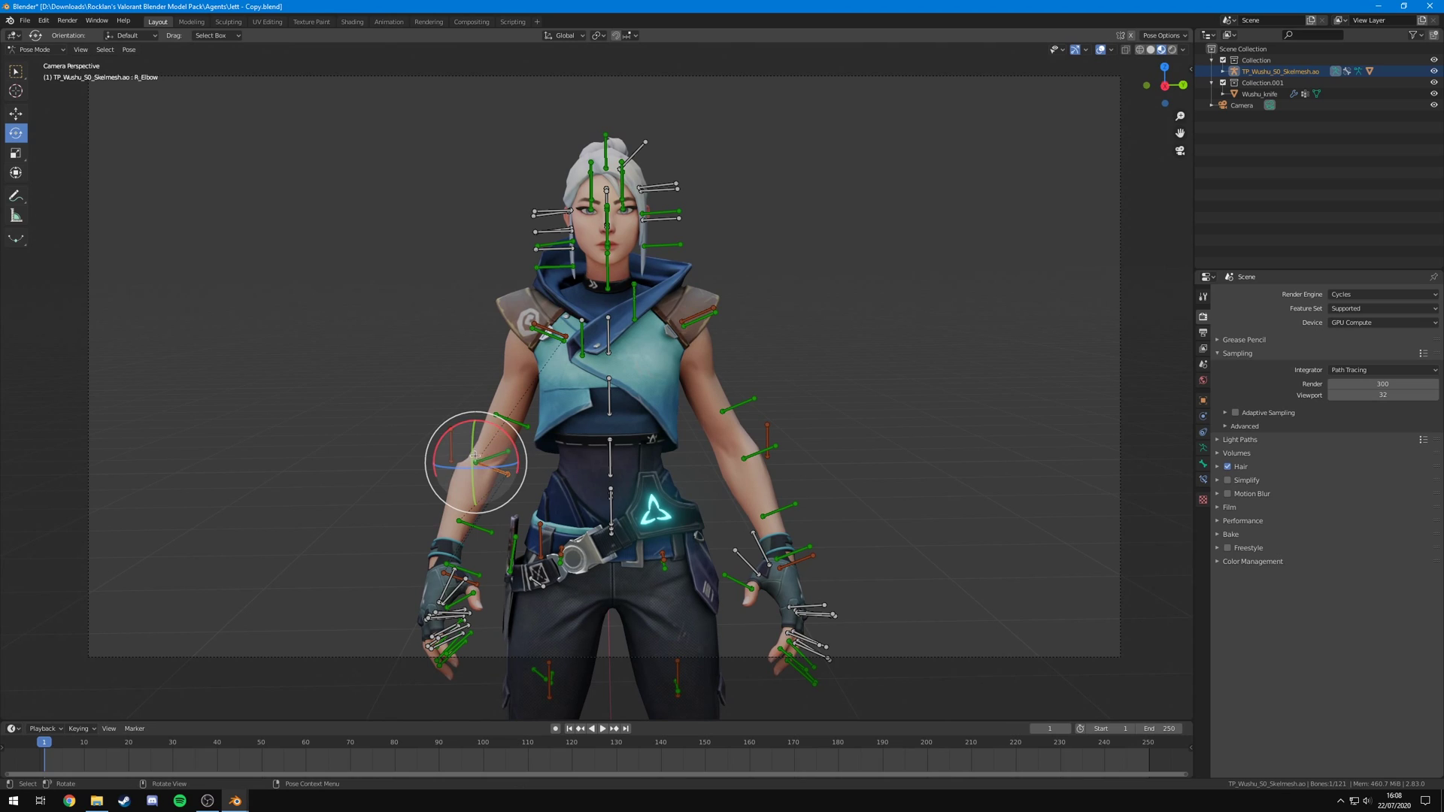
left_click_drag(472, 458, 598, 452)
key("ctrl+z")
key("ctrl+z")
key("ctrl+z")
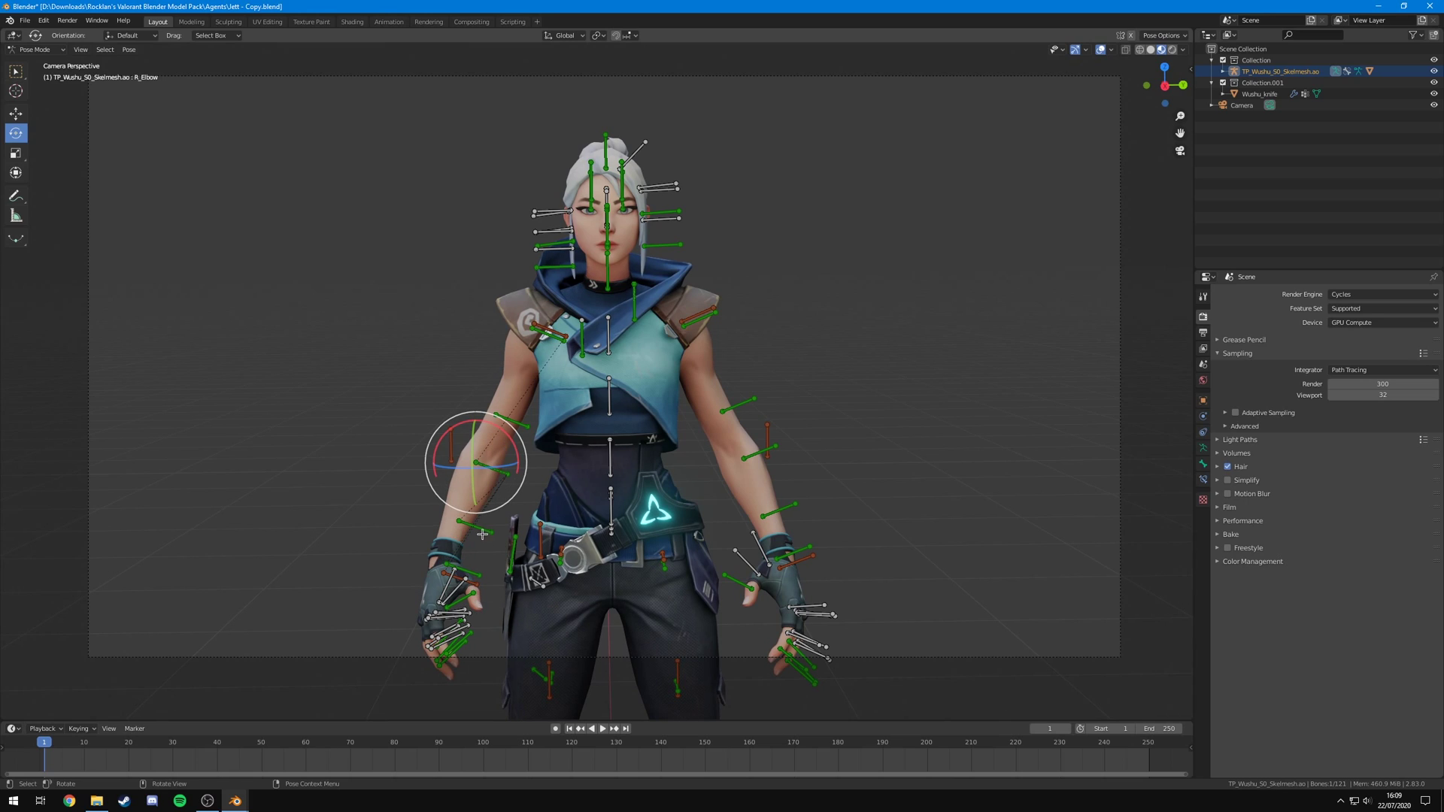
- Try another rotation on the helper bone beside the right elbow, and undo it
left_click(506, 468)
left_click_drag(518, 452, 484, 491)
key("ctrl+z")
key("ctrl+z")
right_click(461, 519)
key("Escape")
key("ctrl+z")
- Rotate the R_Elbow bone to raise the right forearm forward to a bent-arm pose, and look through the camera
key("r")
key("x")
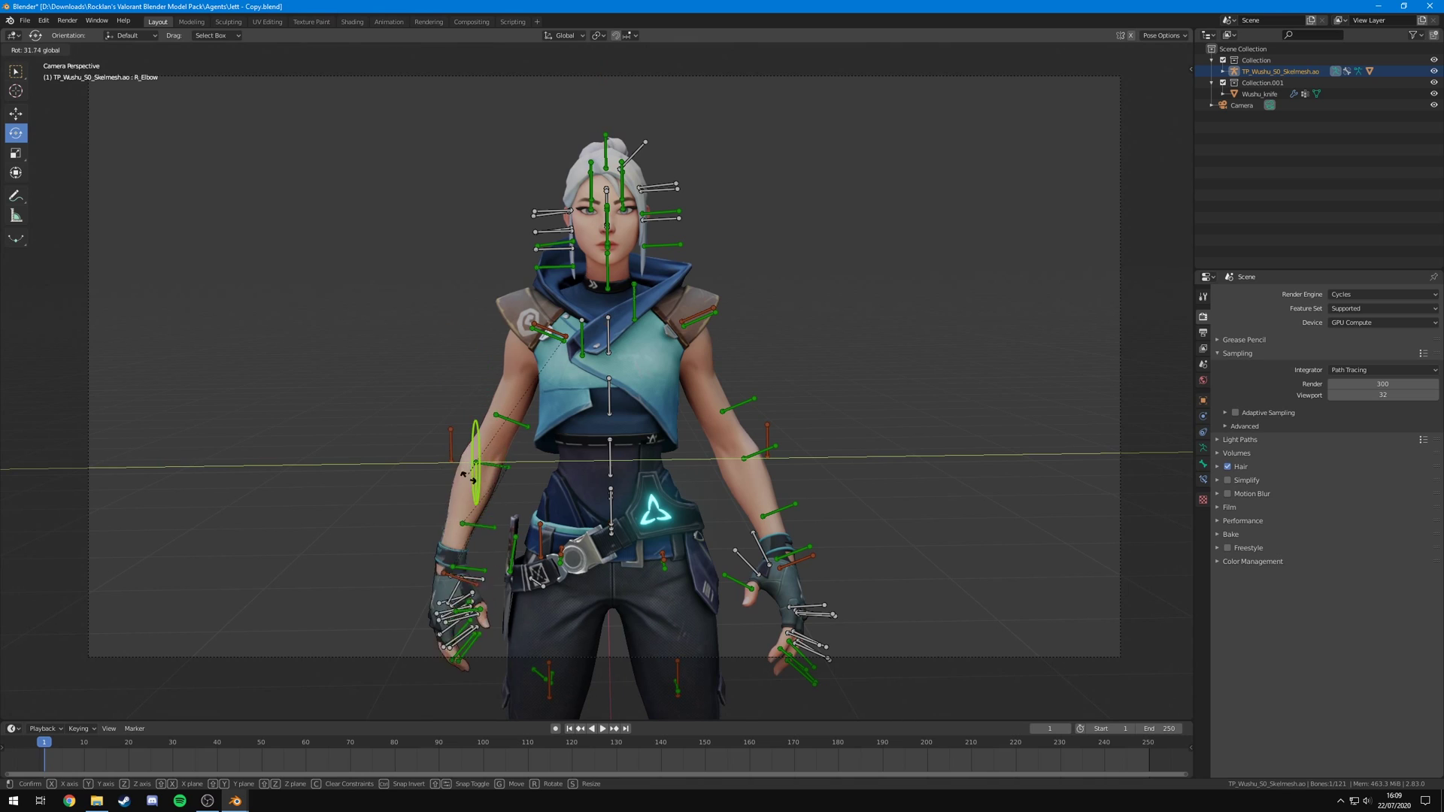
left_click_drag(472, 456, 486, 426)
middle_click_drag(436, 362, 636, 439)
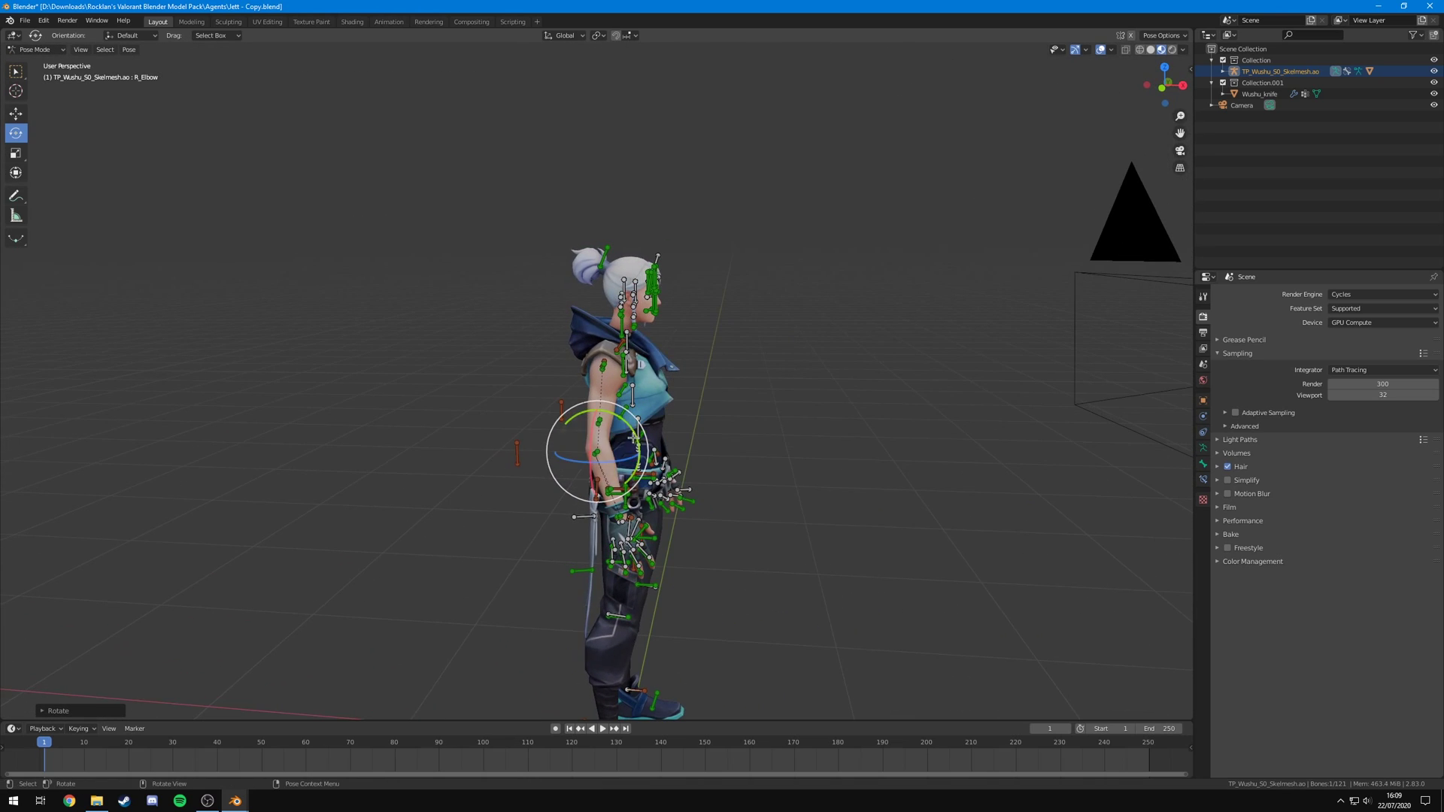
left_click_drag(633, 430, 602, 368)
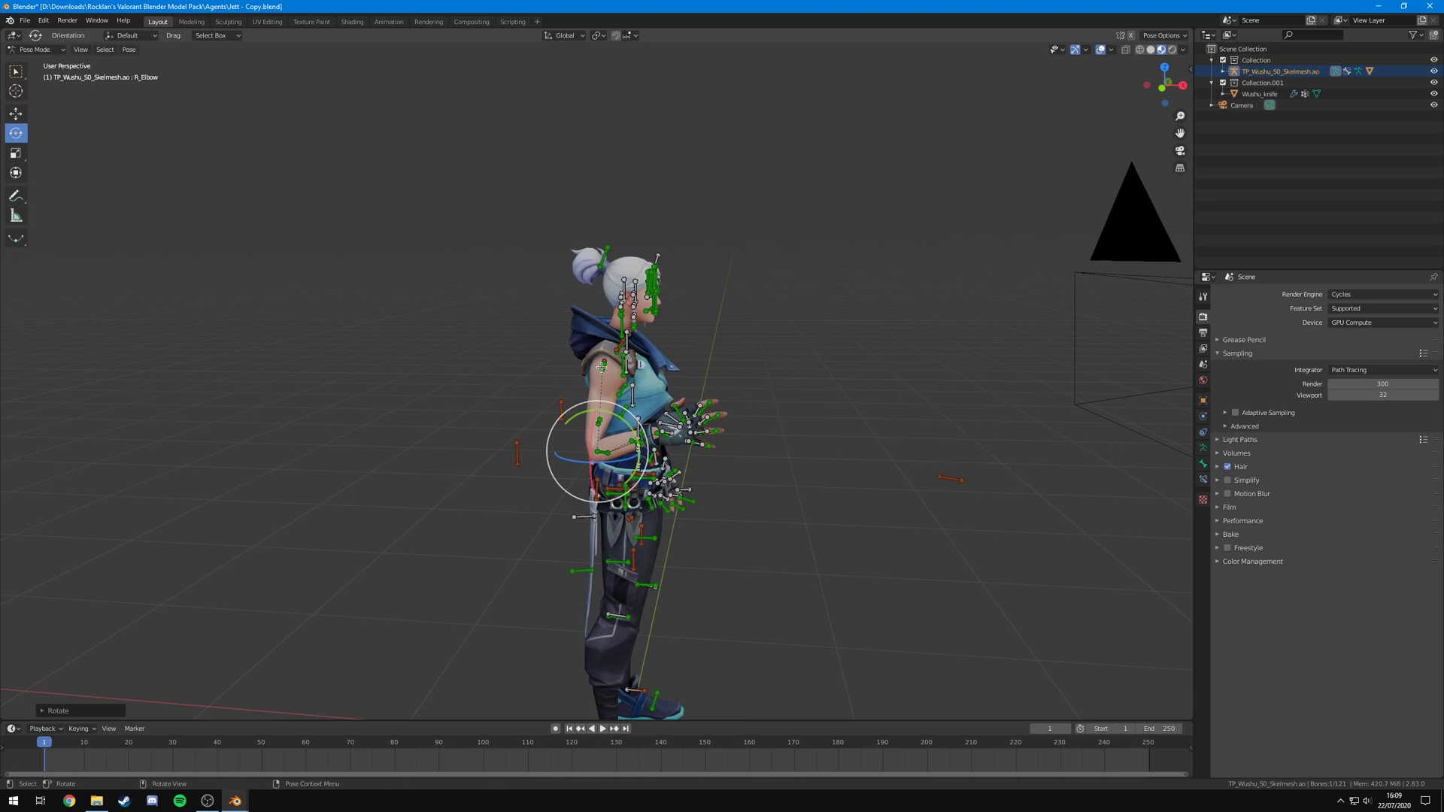
key("KP_0")
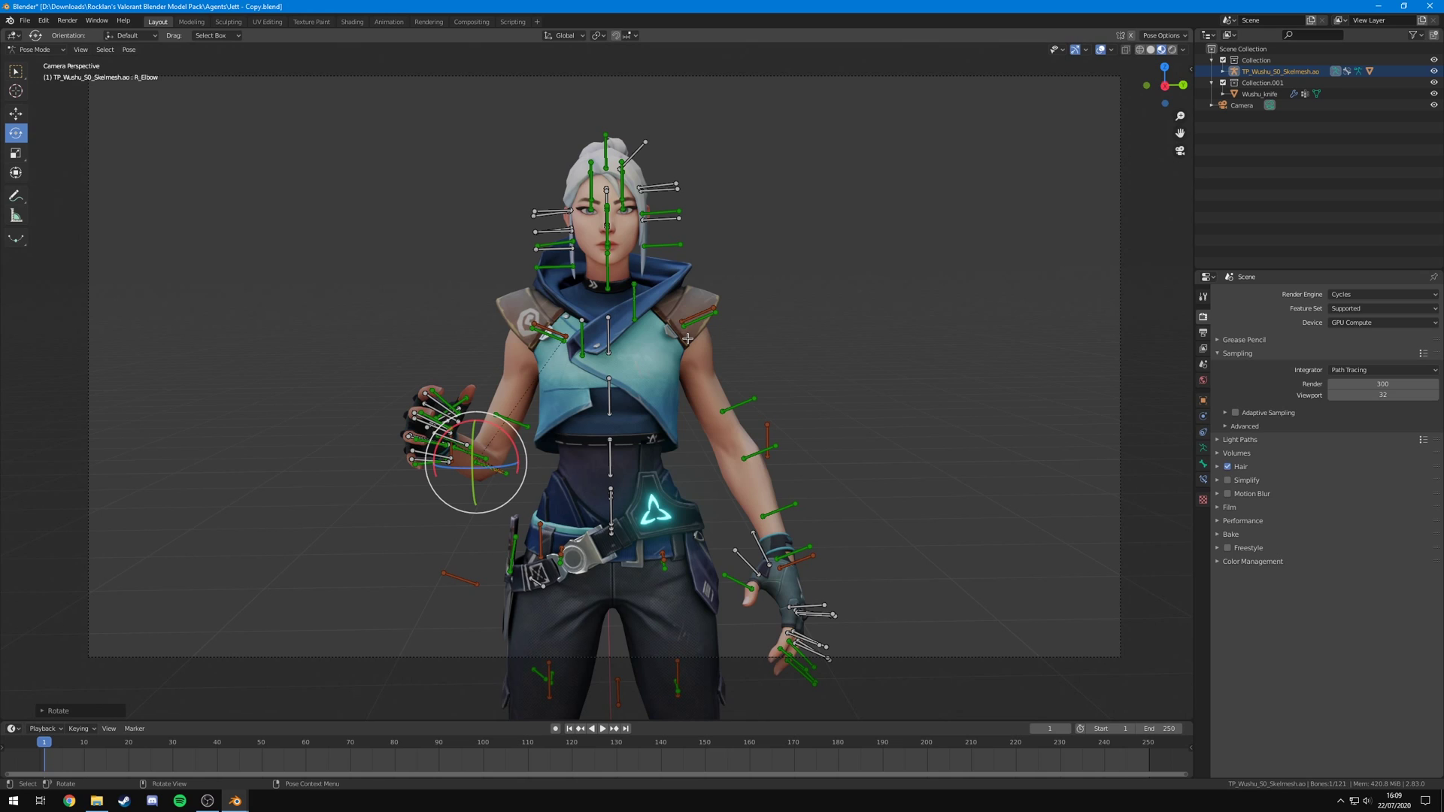
- Rotate the torso and neck bones to twist Jett's upper body and tilt her head, then deselect and view through the camera
right_click(688, 339)
left_click(822, 303)
middle_click_drag(822, 303, 725, 346)
left_click(622, 437)
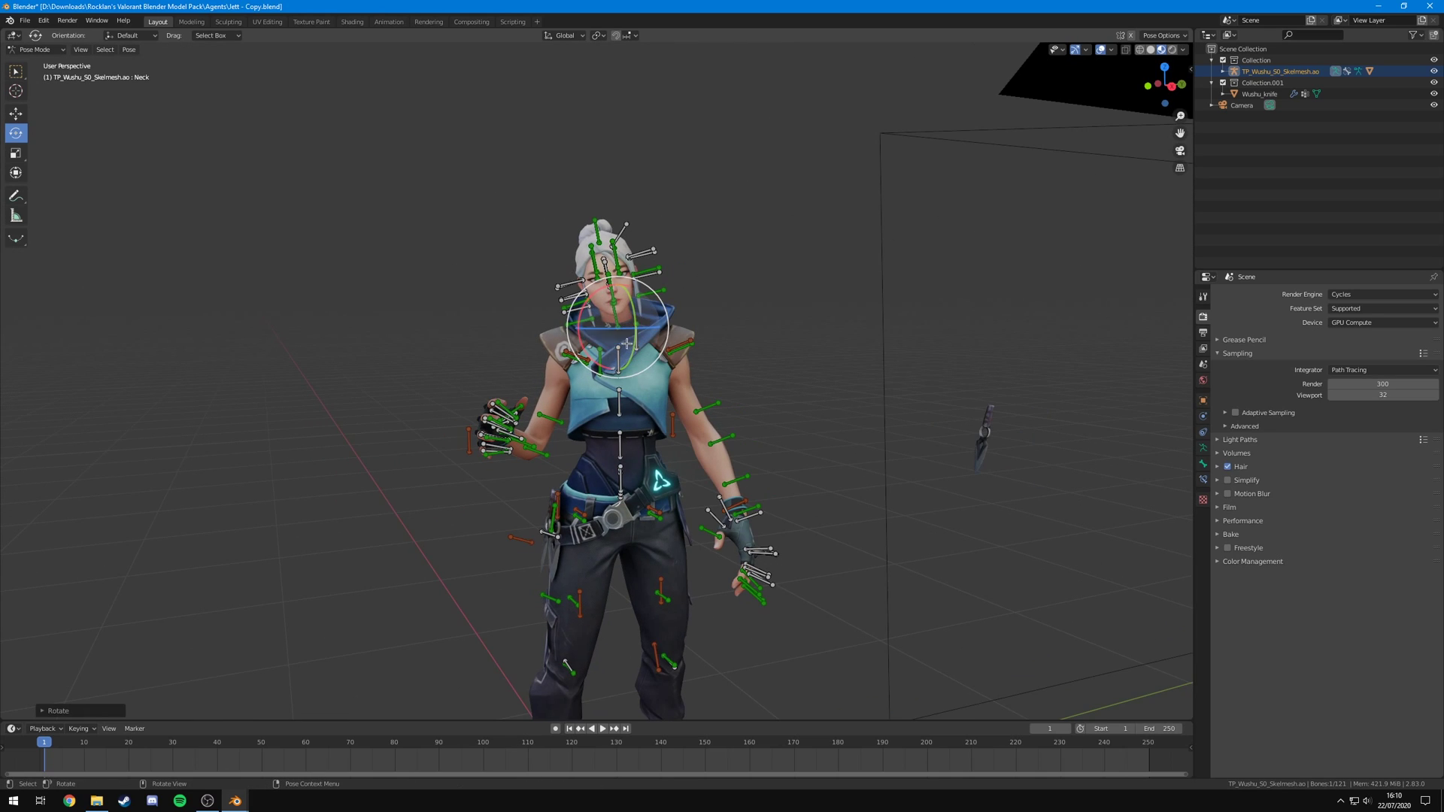
key("alt+a")
key("KP_0")
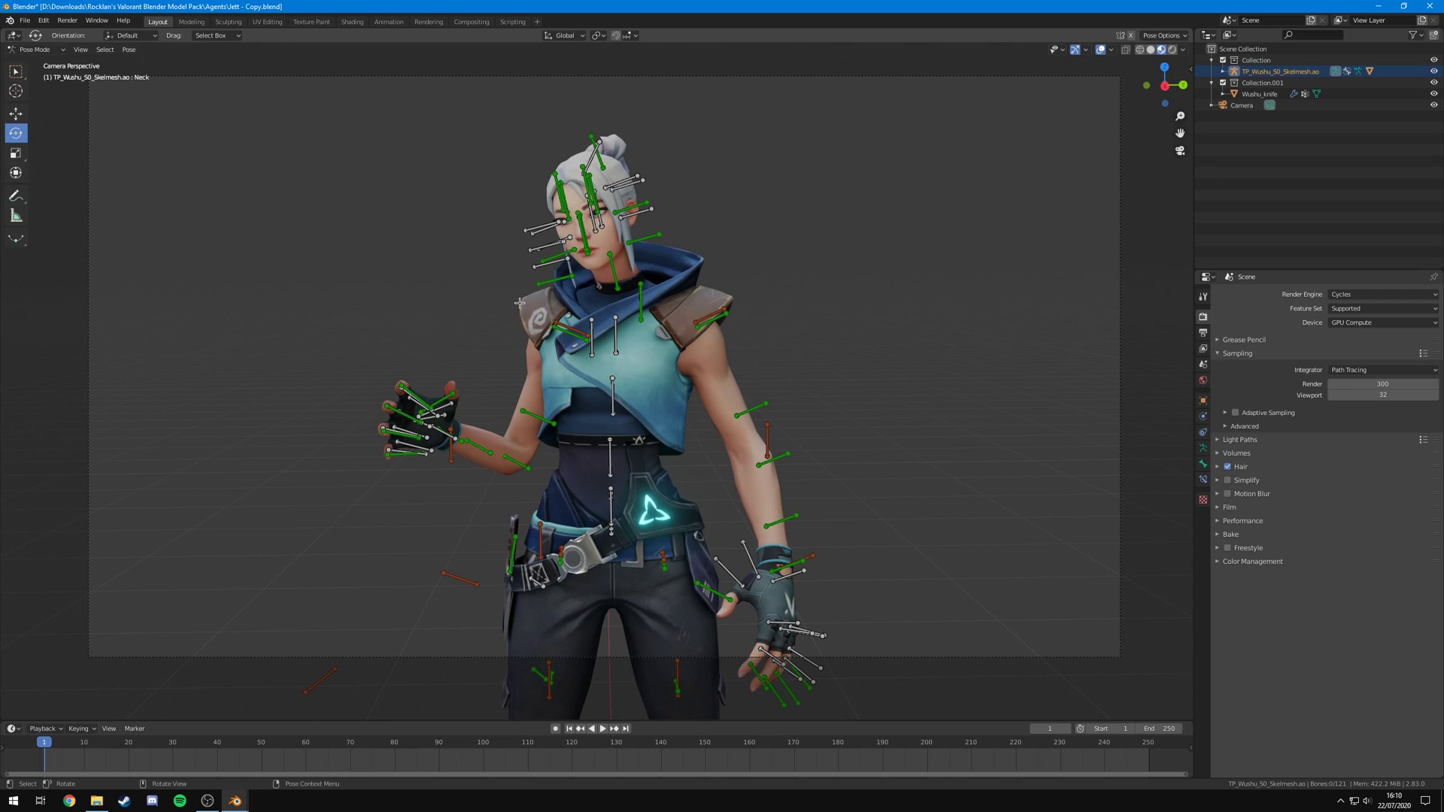
- Move the camera slightly around Jett to frame her posed upper body from a turned angle
key("shift")
middle_click_drag(557, 297, 584, 328, "shift")
middle_click_drag(358, 368, 358, 388, "ctrl")
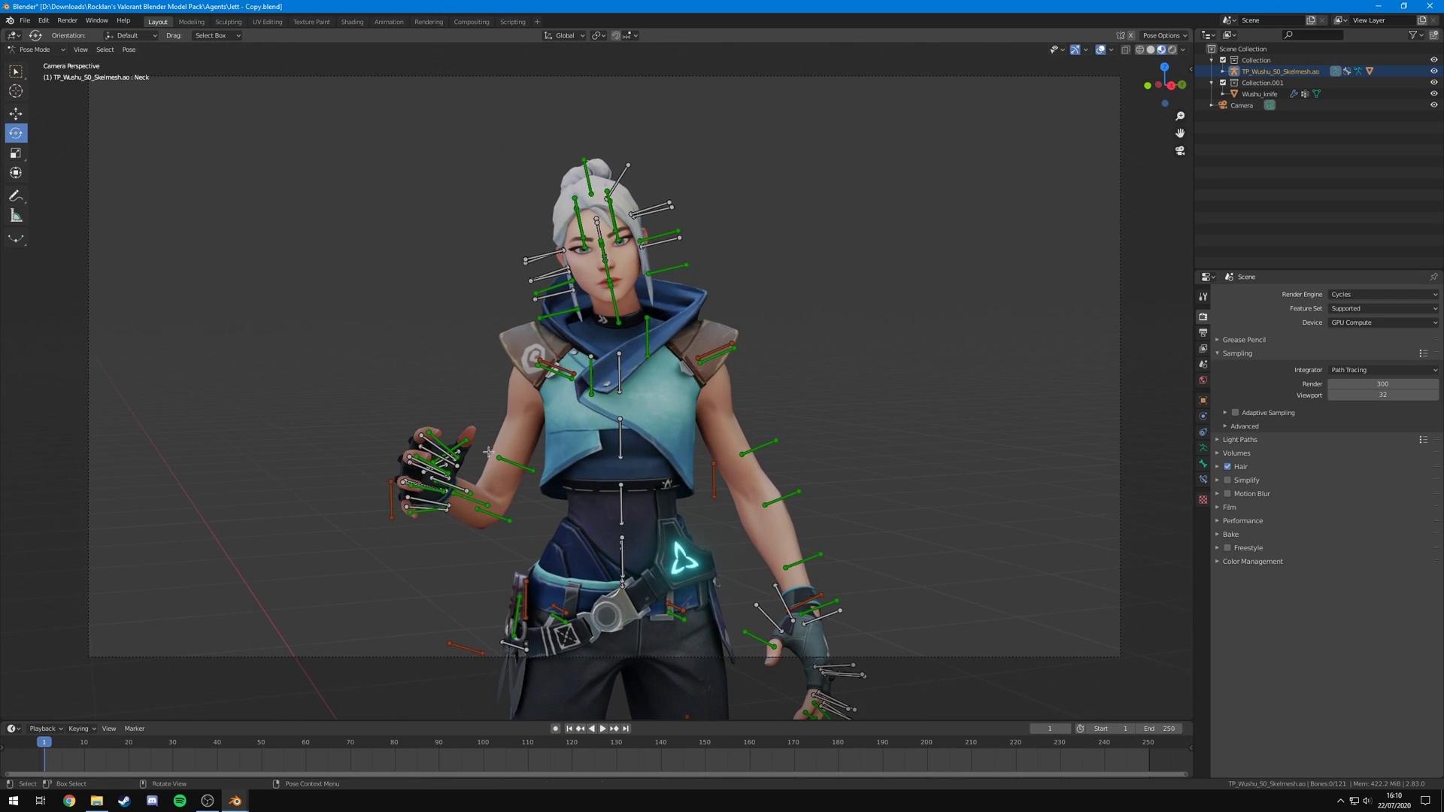
middle_click_drag(485, 447, 481, 465, "shift")
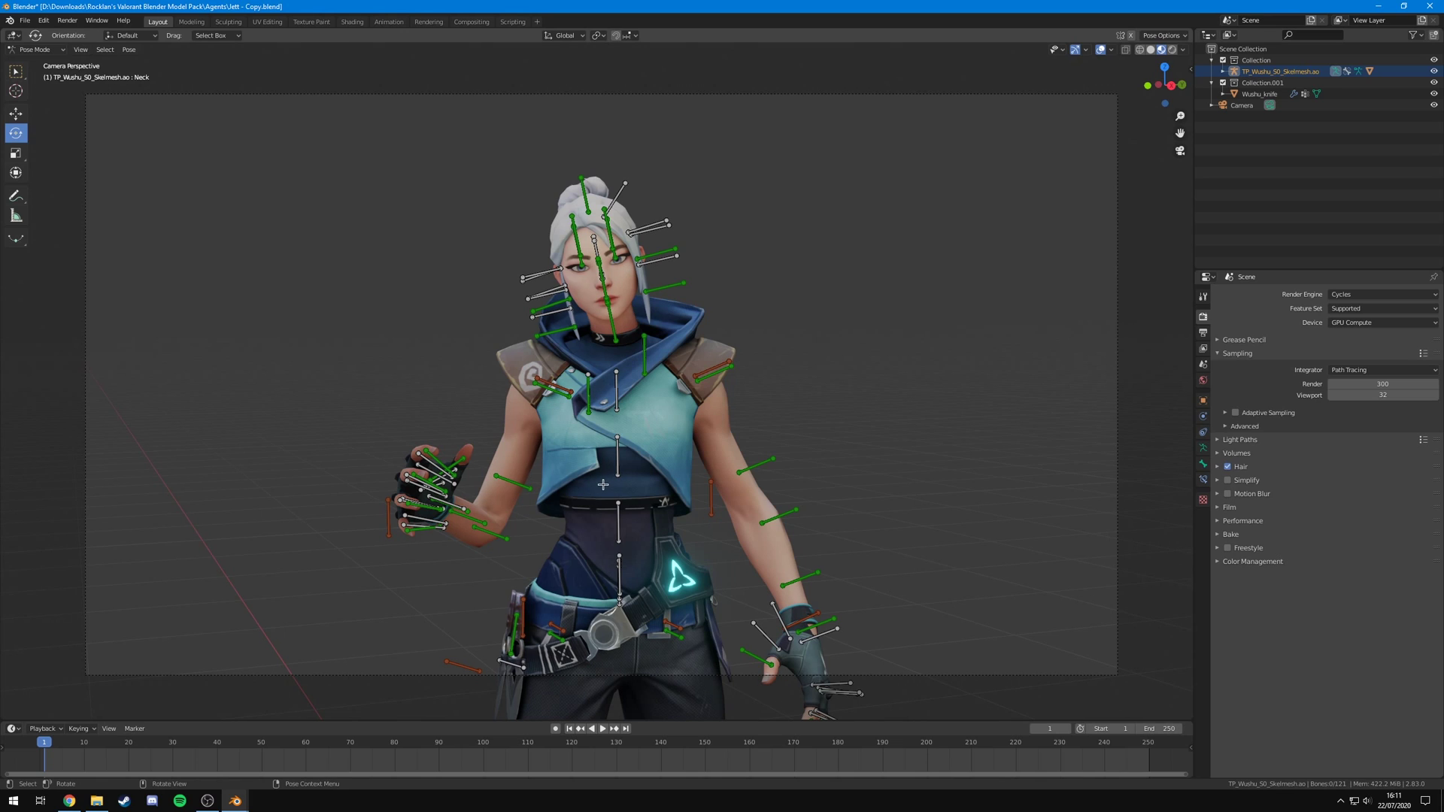
- Switch to Chrome and bring up the Google Images results for "throwing knife pose"
left_click(69, 801)
left_click(188, 62)
triple_click(188, 62)
left_click(484, 65)
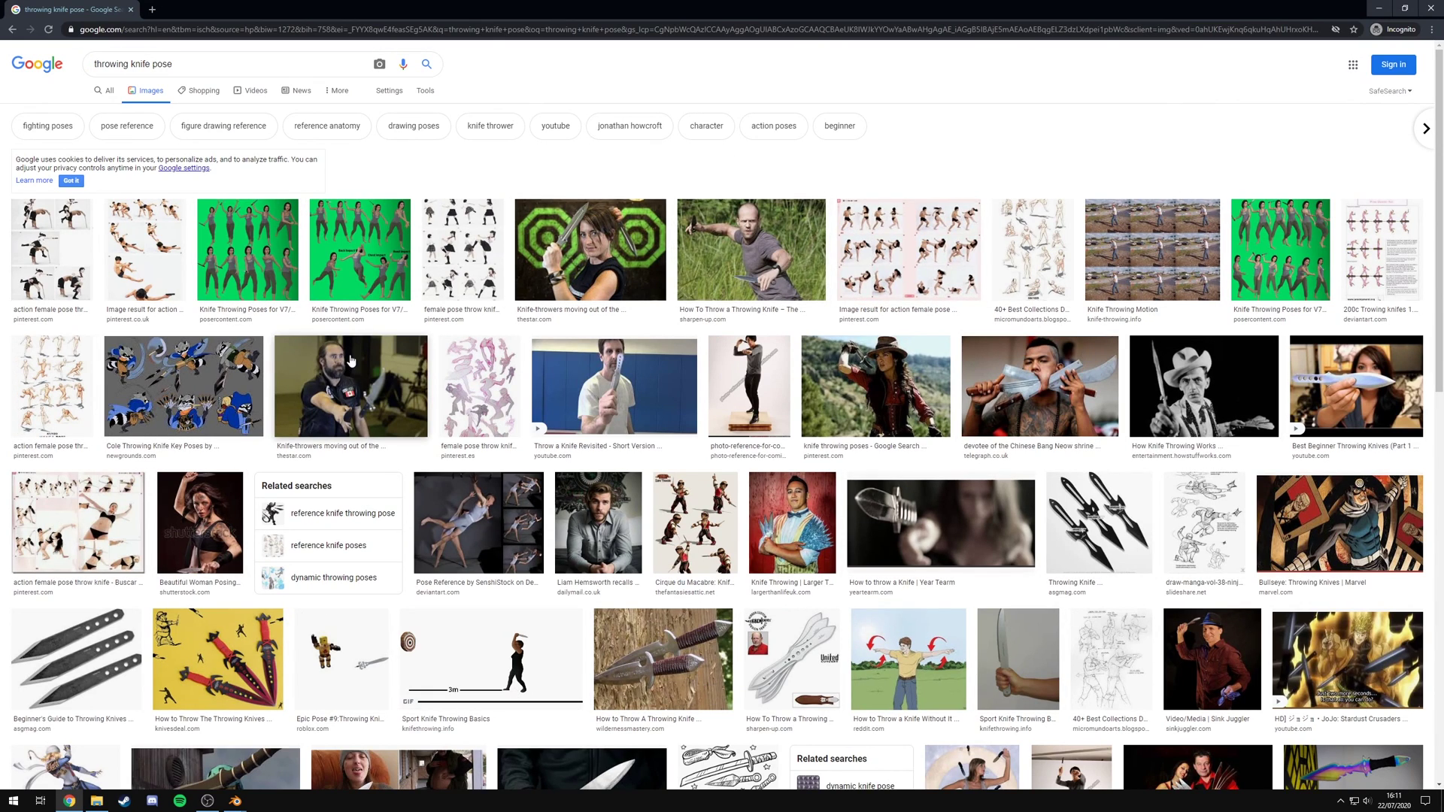
- Open the "How To Throw a Throwing Knife" image from Sharpen Up and save it as a pose reference
left_click(751, 250)
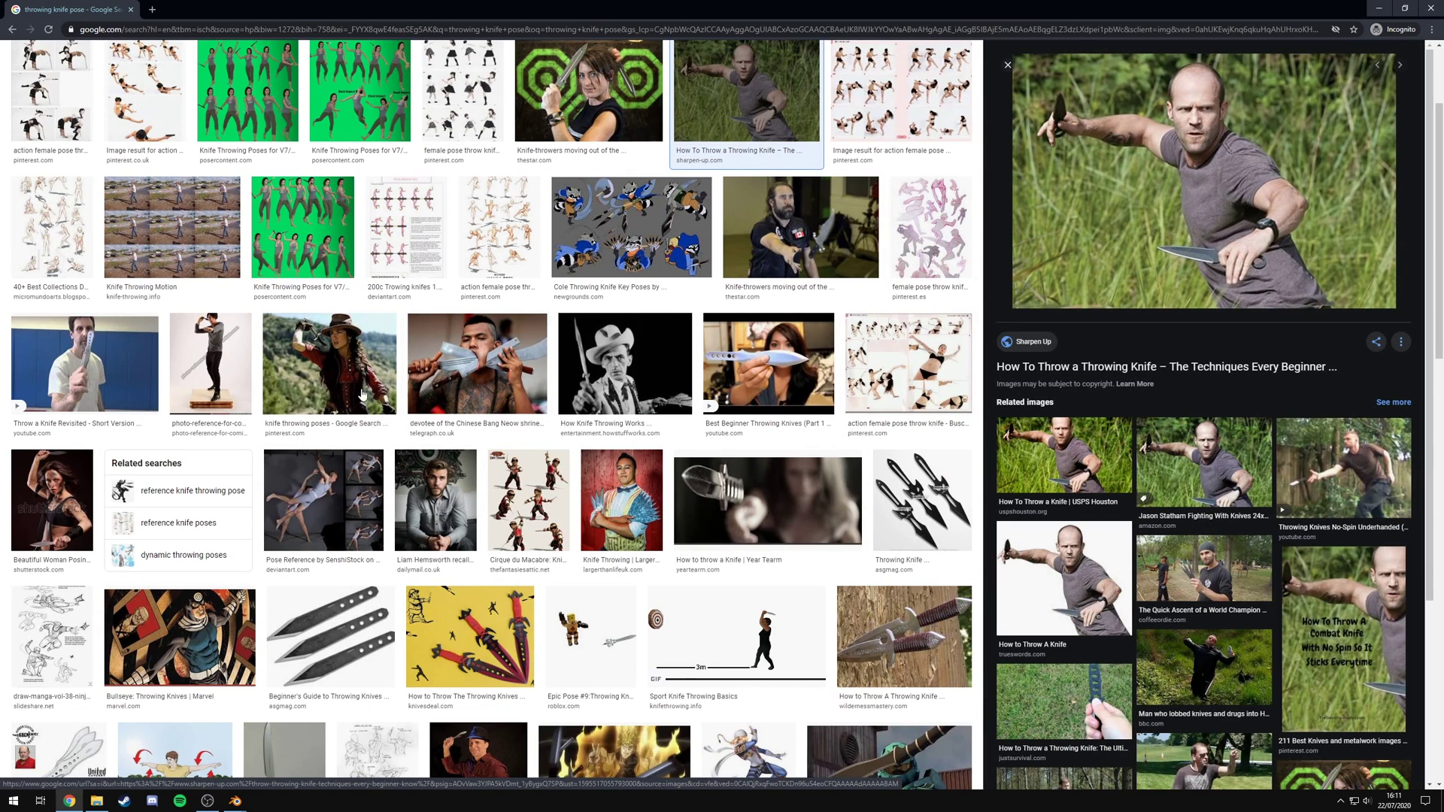
right_click(1172, 188)
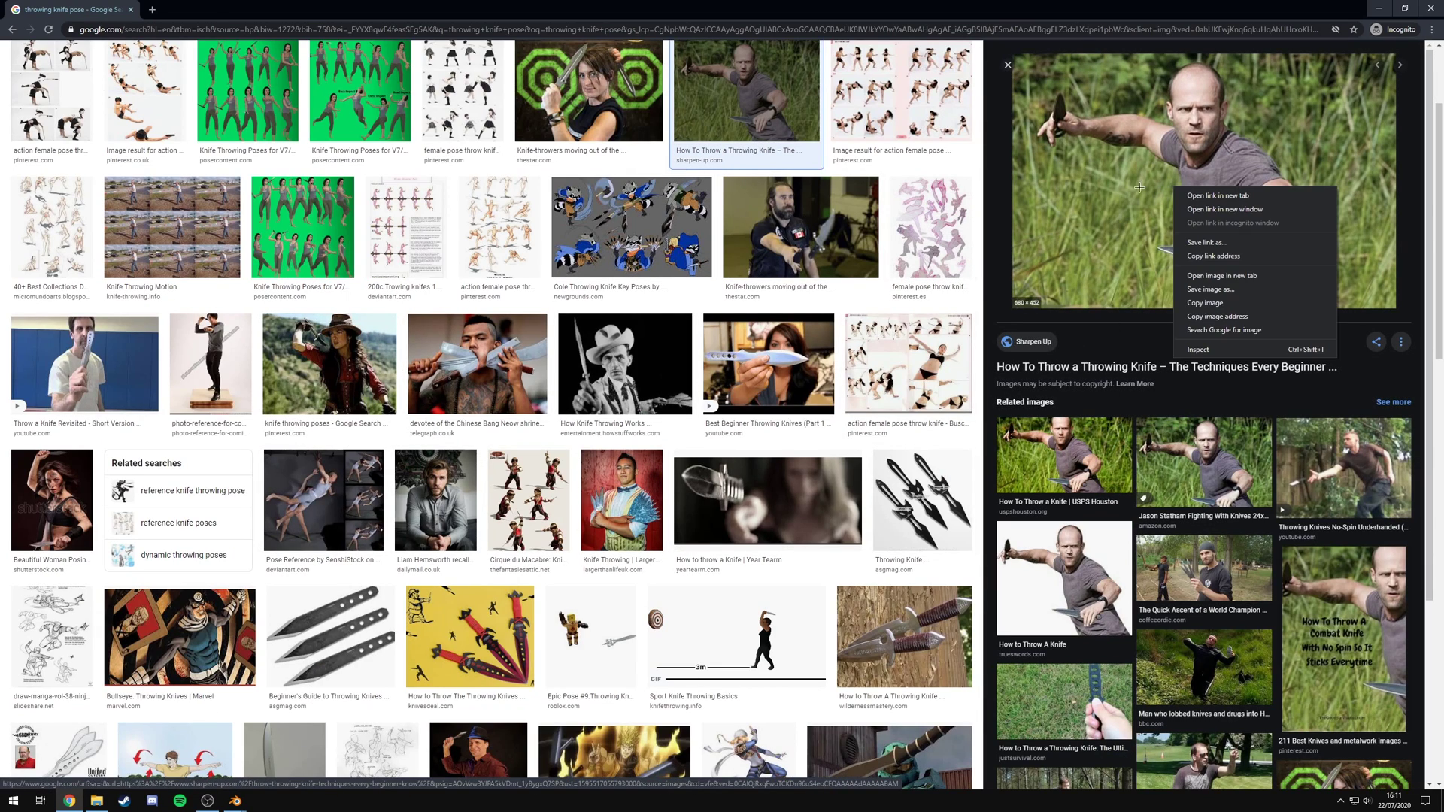
left_click(1210, 290)
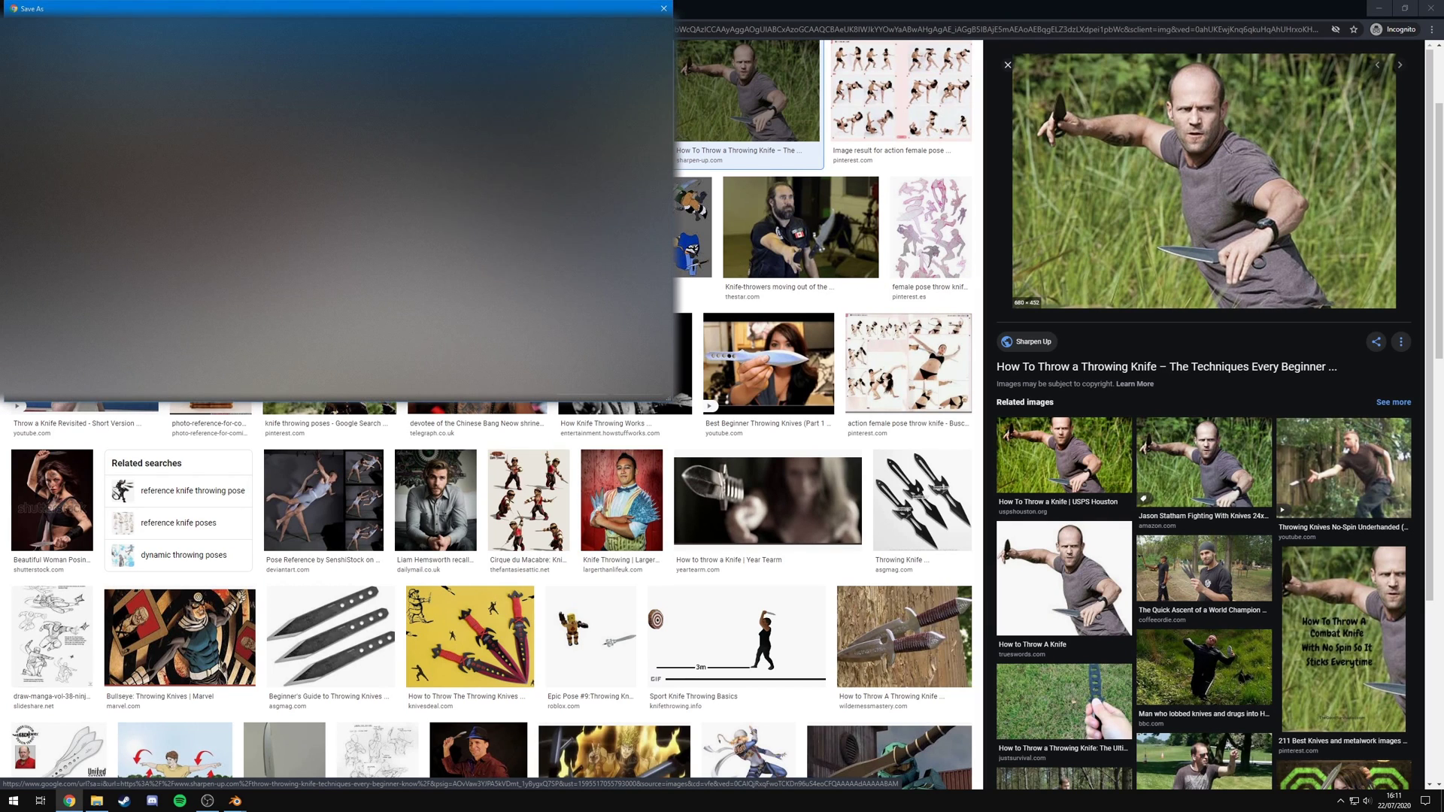
left_click(587, 387)
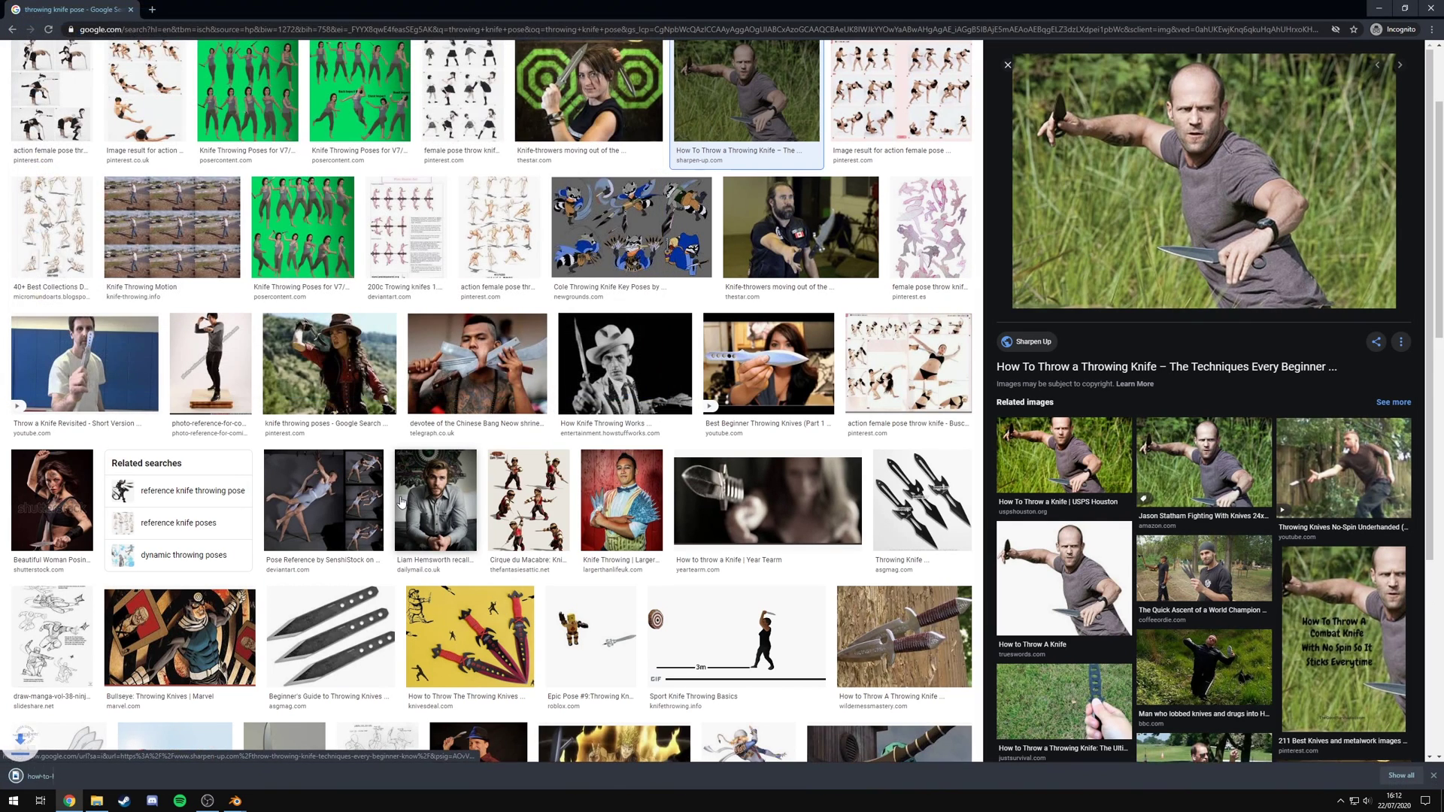
- Switch back to Blender and turn the Outliner area into an Image Editor
key("alt+Tab")
left_click(1207, 35)
left_click(1207, 35)
left_click(1207, 34)
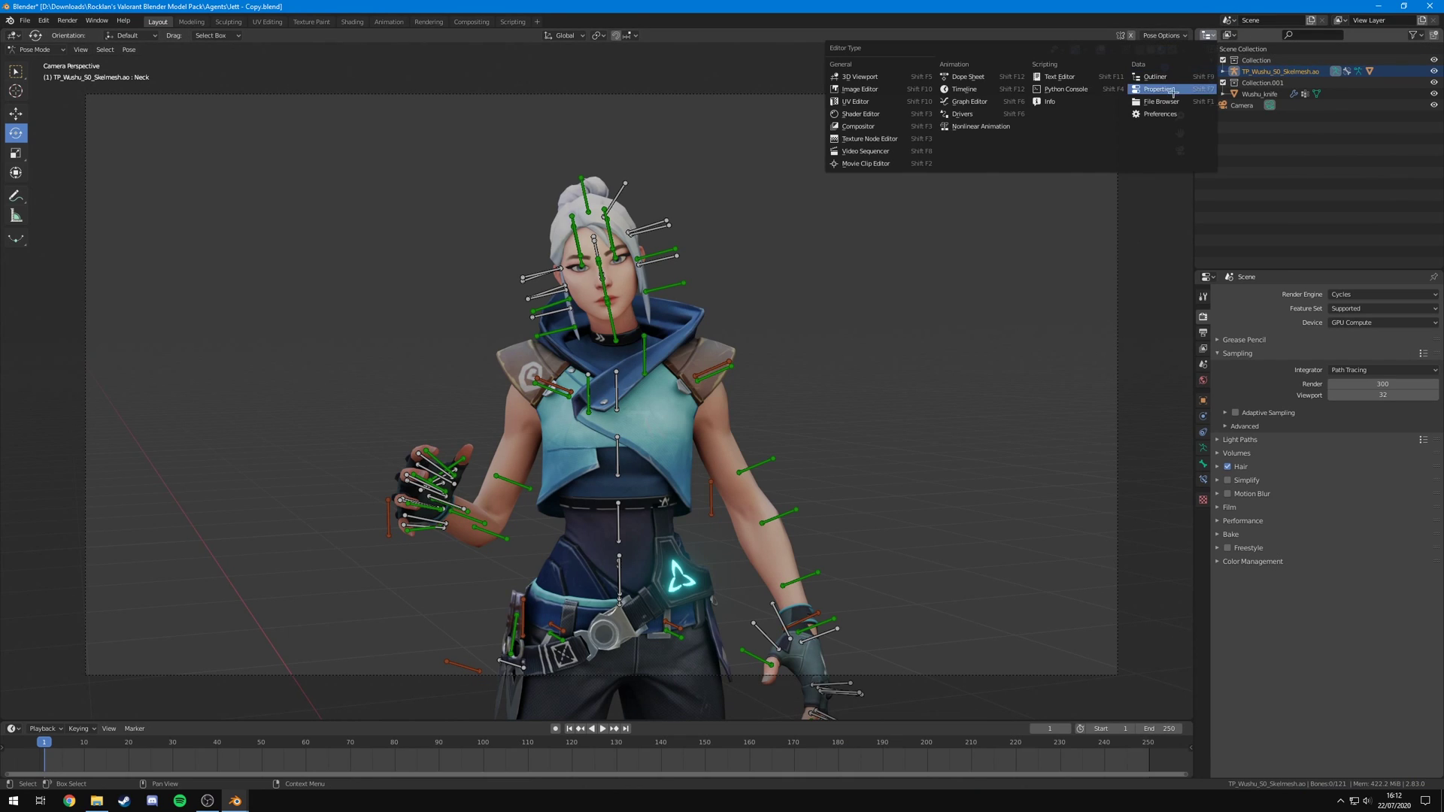
left_click(859, 89)
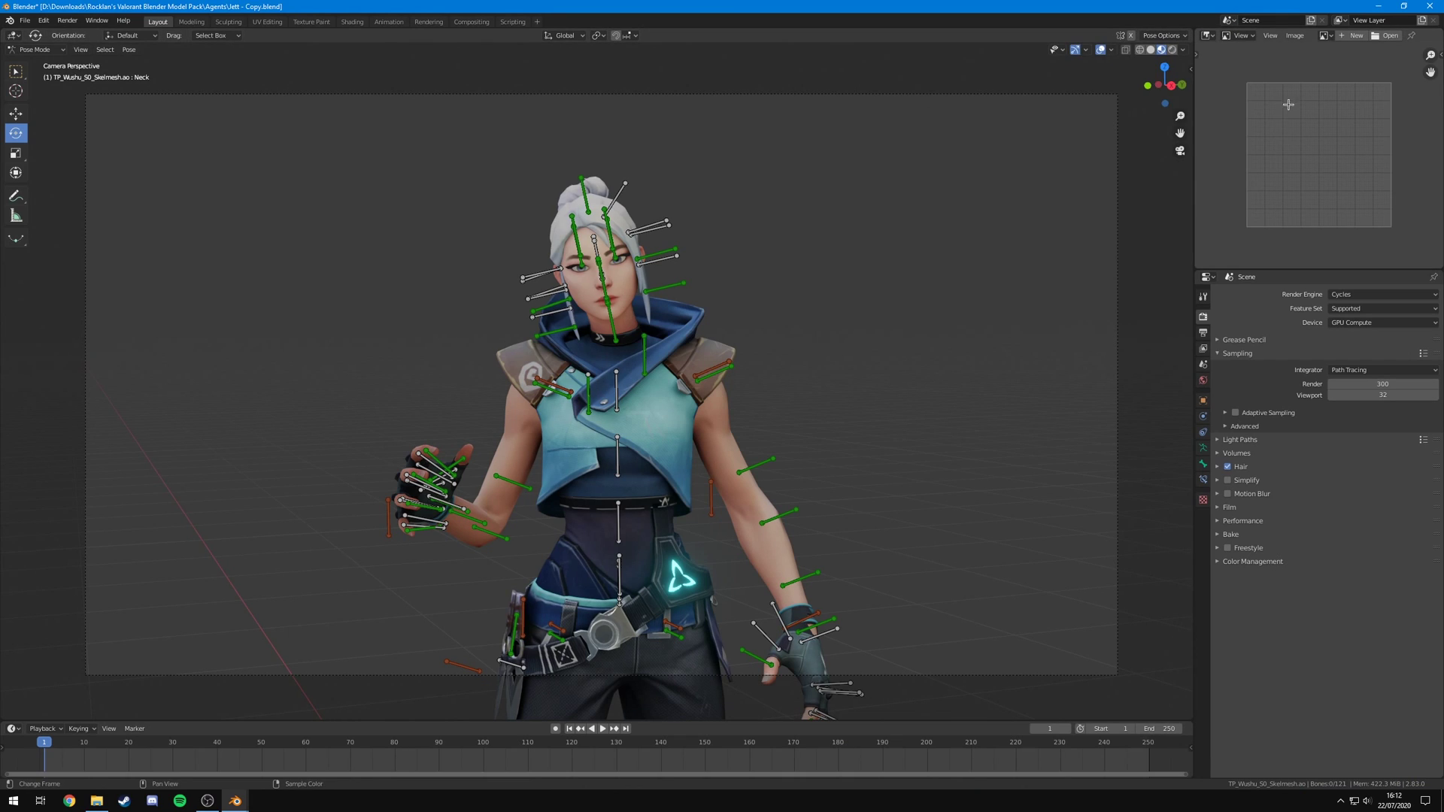
- Open how-to-hold-a-throwing-knife.jpg from the Downloads folder as the reference image
left_click(1384, 35)
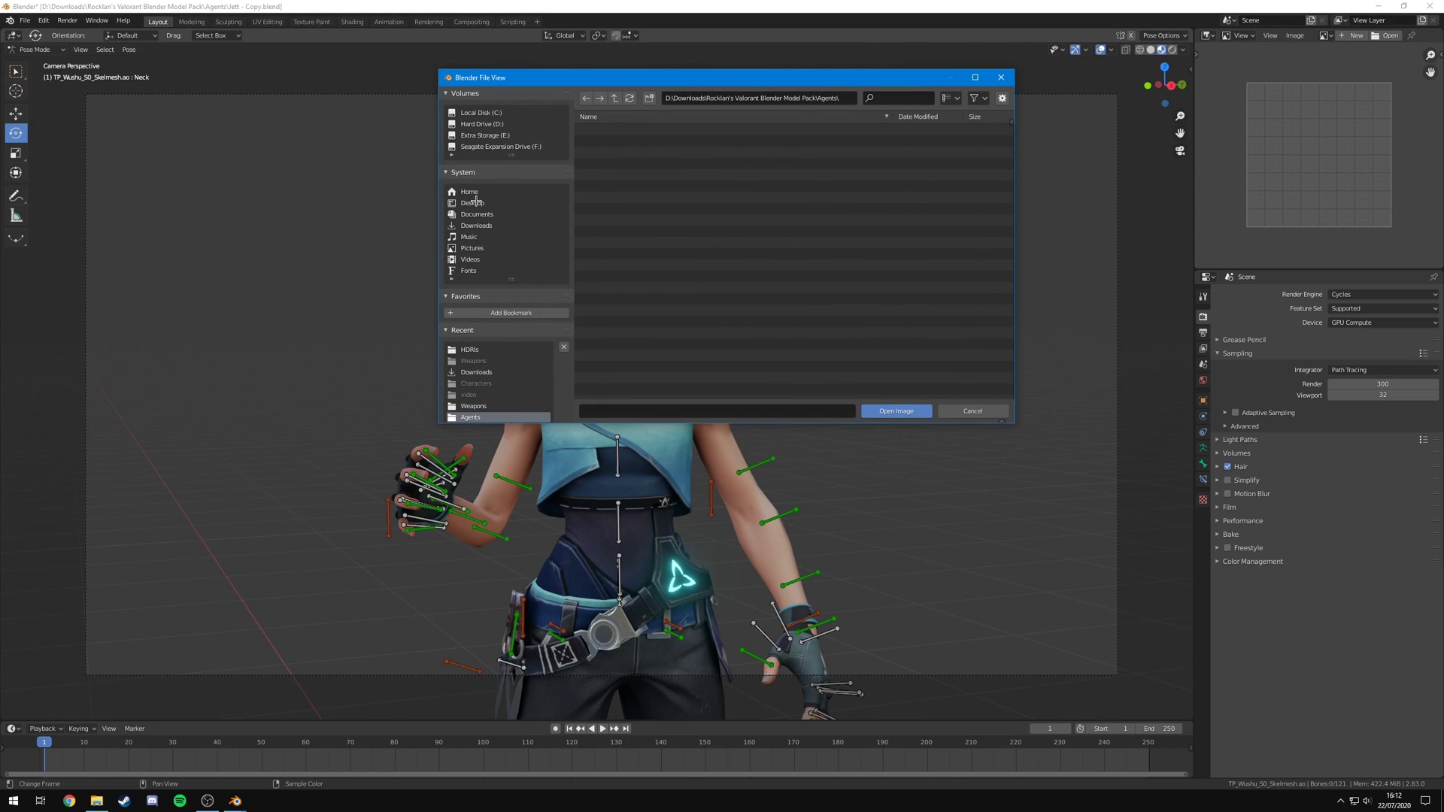
left_click(480, 226)
left_click(674, 146)
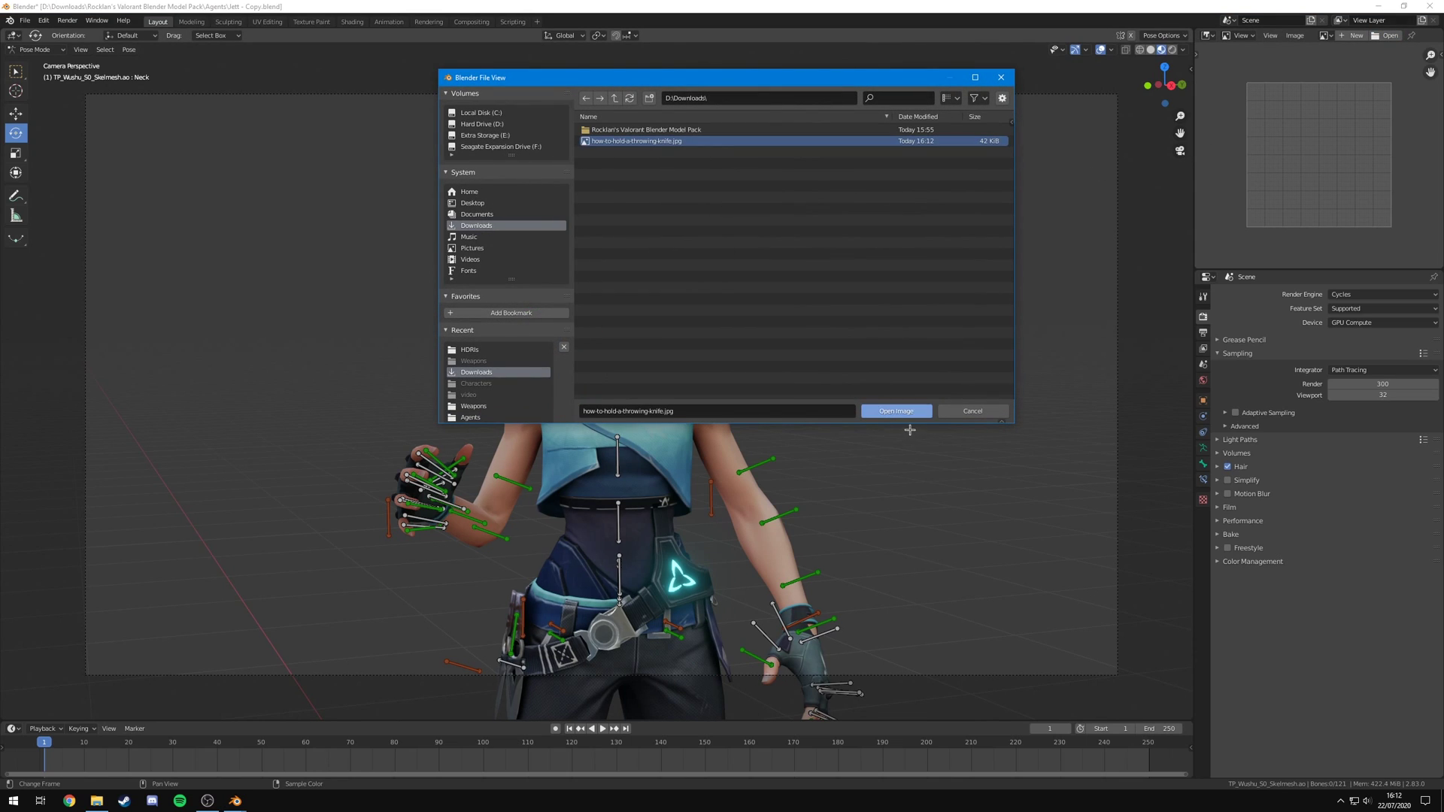
left_click(914, 413)
scroll(1307, 206, "down", 2)
scroll(1301, 176, "up", 1)
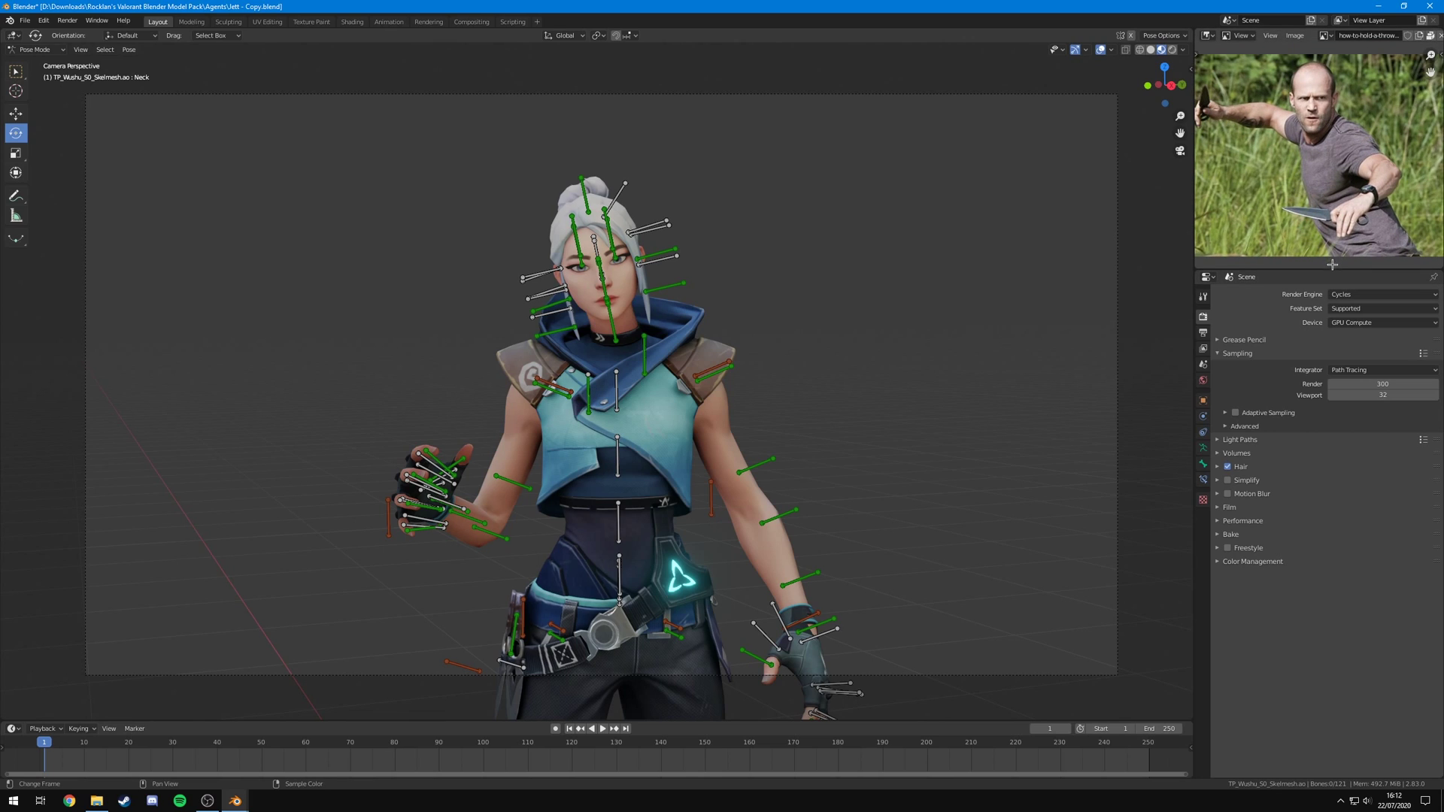
- Make the Image Editor slightly taller and frame the man's full throwing pose in it
mouse_move(1331, 264)
left_mouse_down()
mouse_move(1318, 304)
mouse_move(1312, 277)
left_mouse_up()
scroll(1295, 211, "down", 2)
scroll(1288, 200, "up", 2)
scroll(1286, 199, "down", 1)
scroll(1286, 196, "up", 1)
middle_click_drag(1286, 181, 1318, 191)
scroll(1317, 191, "up", 3)
scroll(1324, 194, "down", 5)
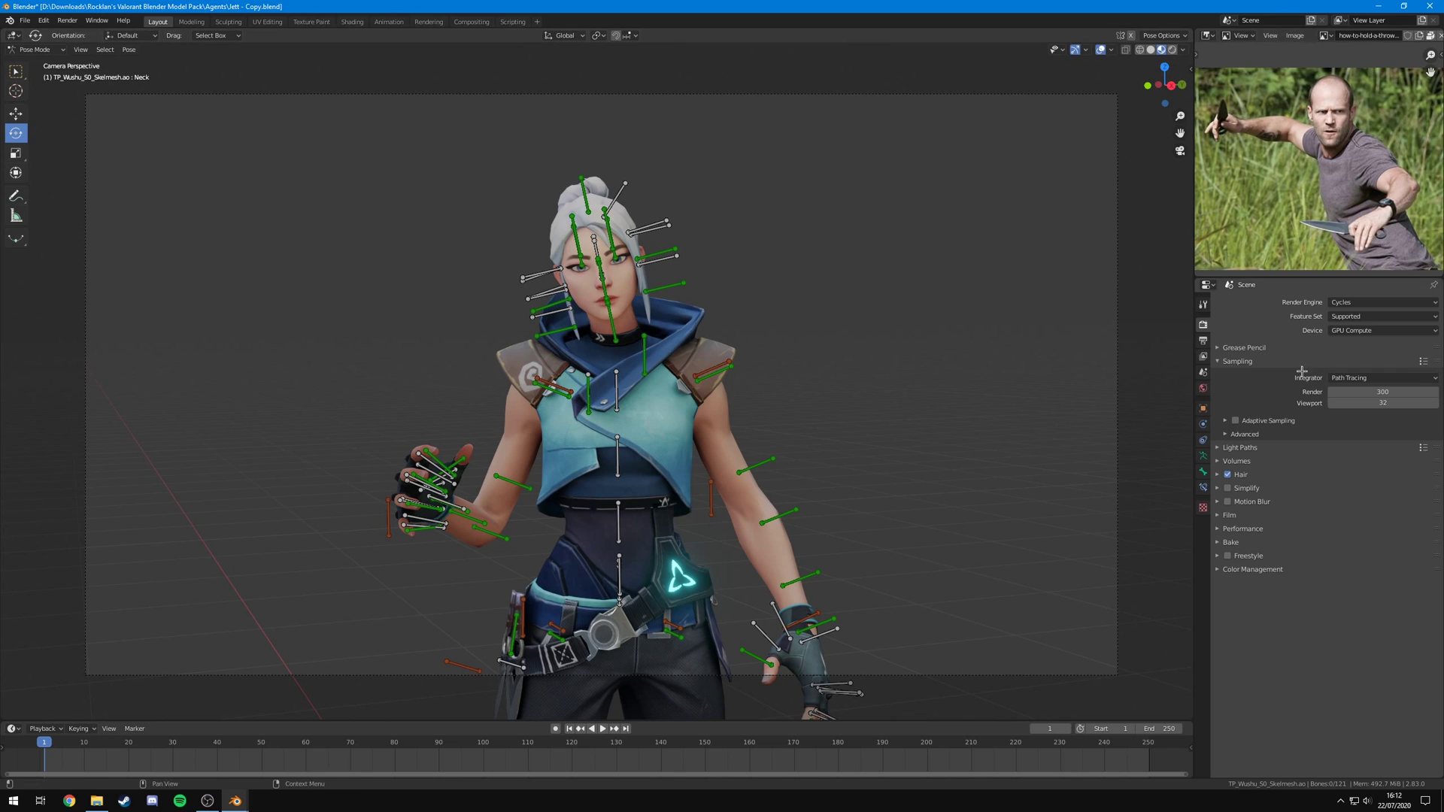
- Select the shoulder twist bone just above the elbow of Jett's raised right arm
left_click(536, 402)
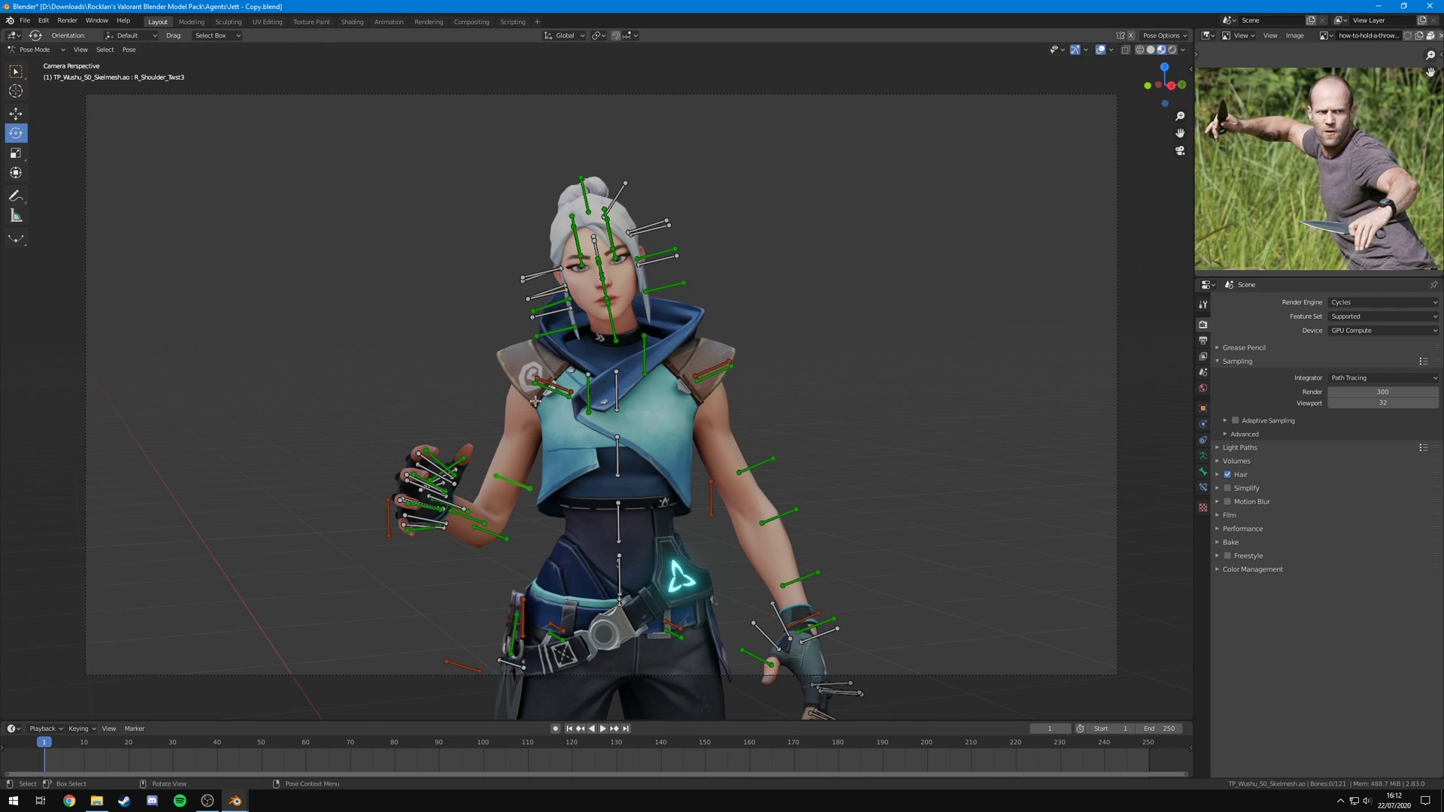
left_click(490, 472)
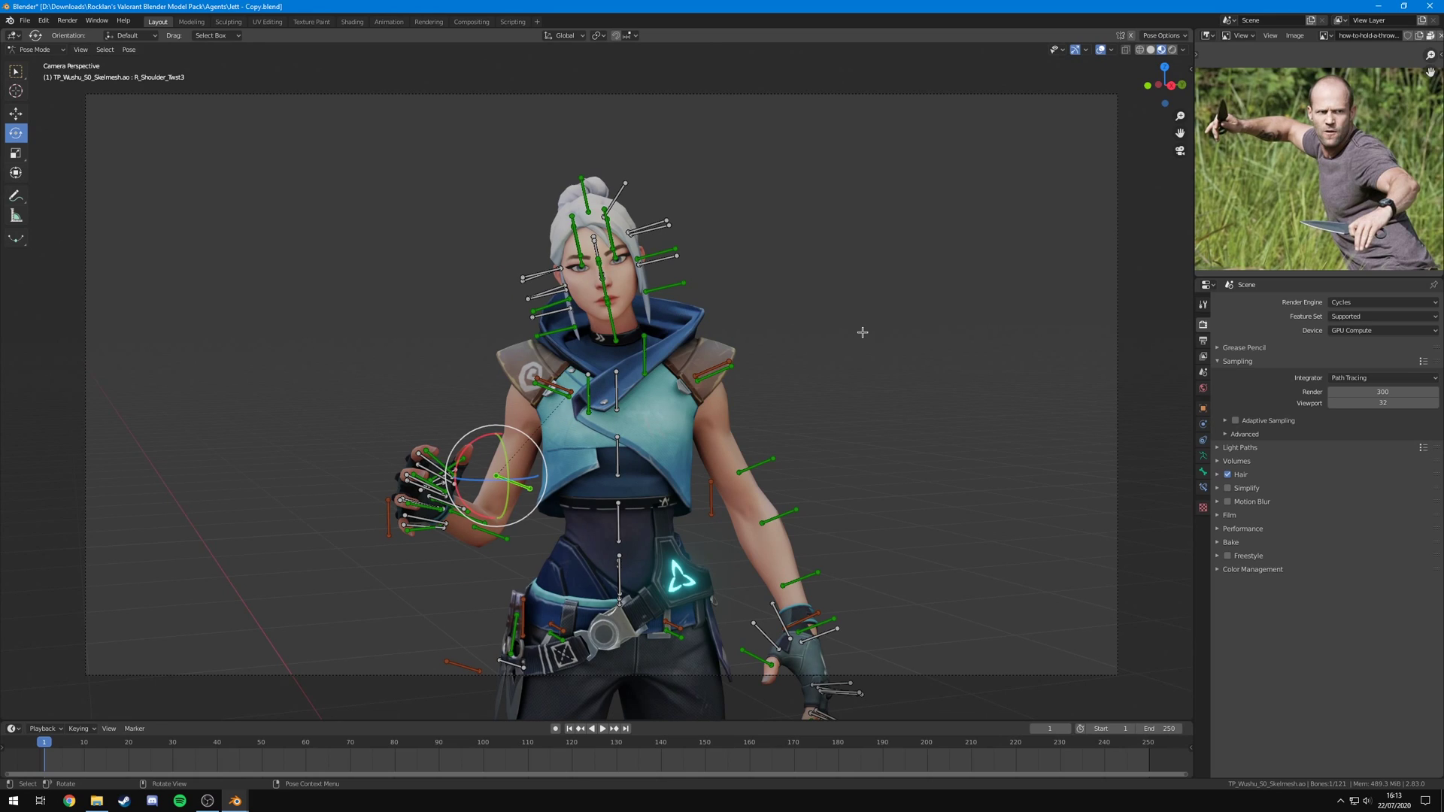
scroll(831, 422, "up", 2)
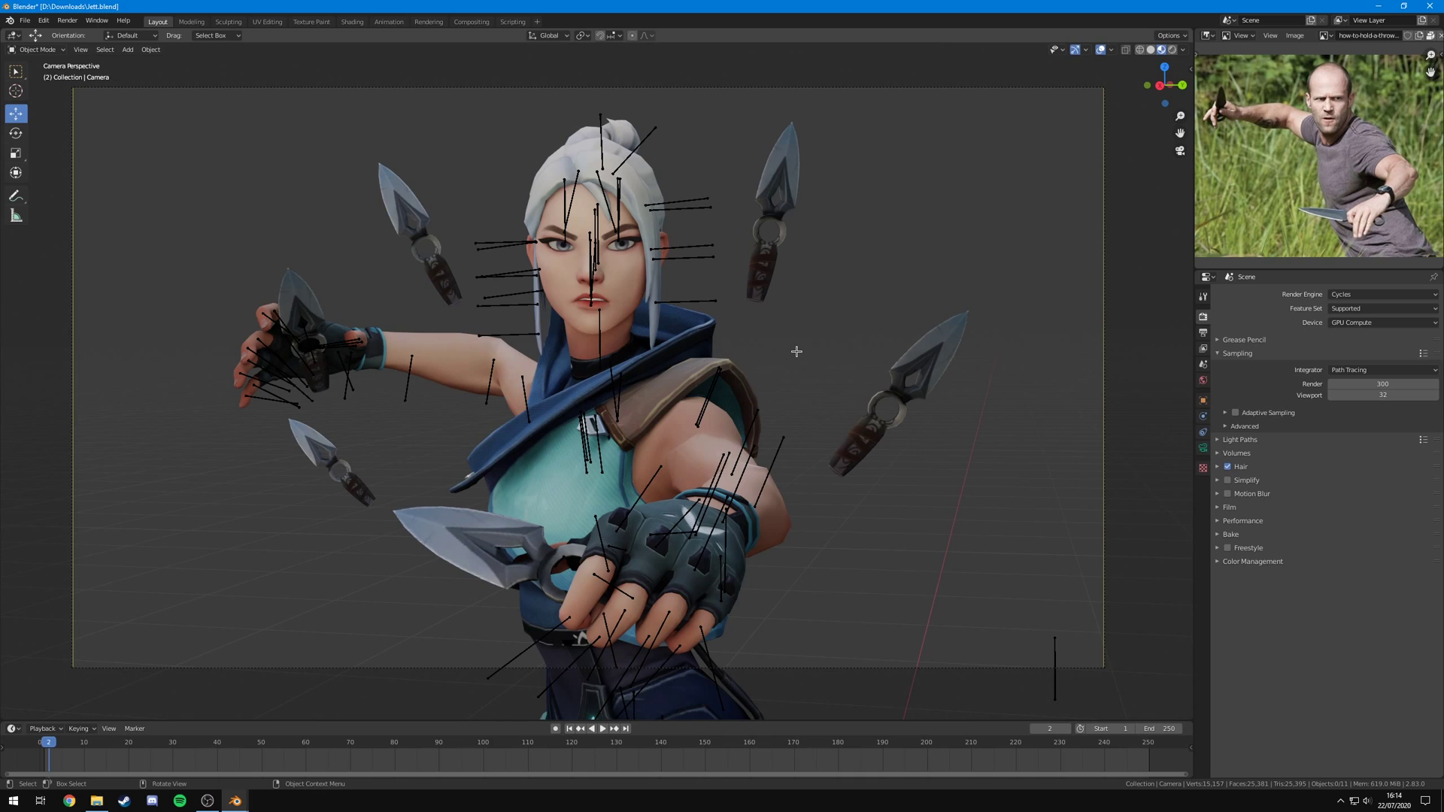
- Examine Jett's throwing pose and the floating knives from several angles and through the camera
scroll(687, 375, "down", 1)
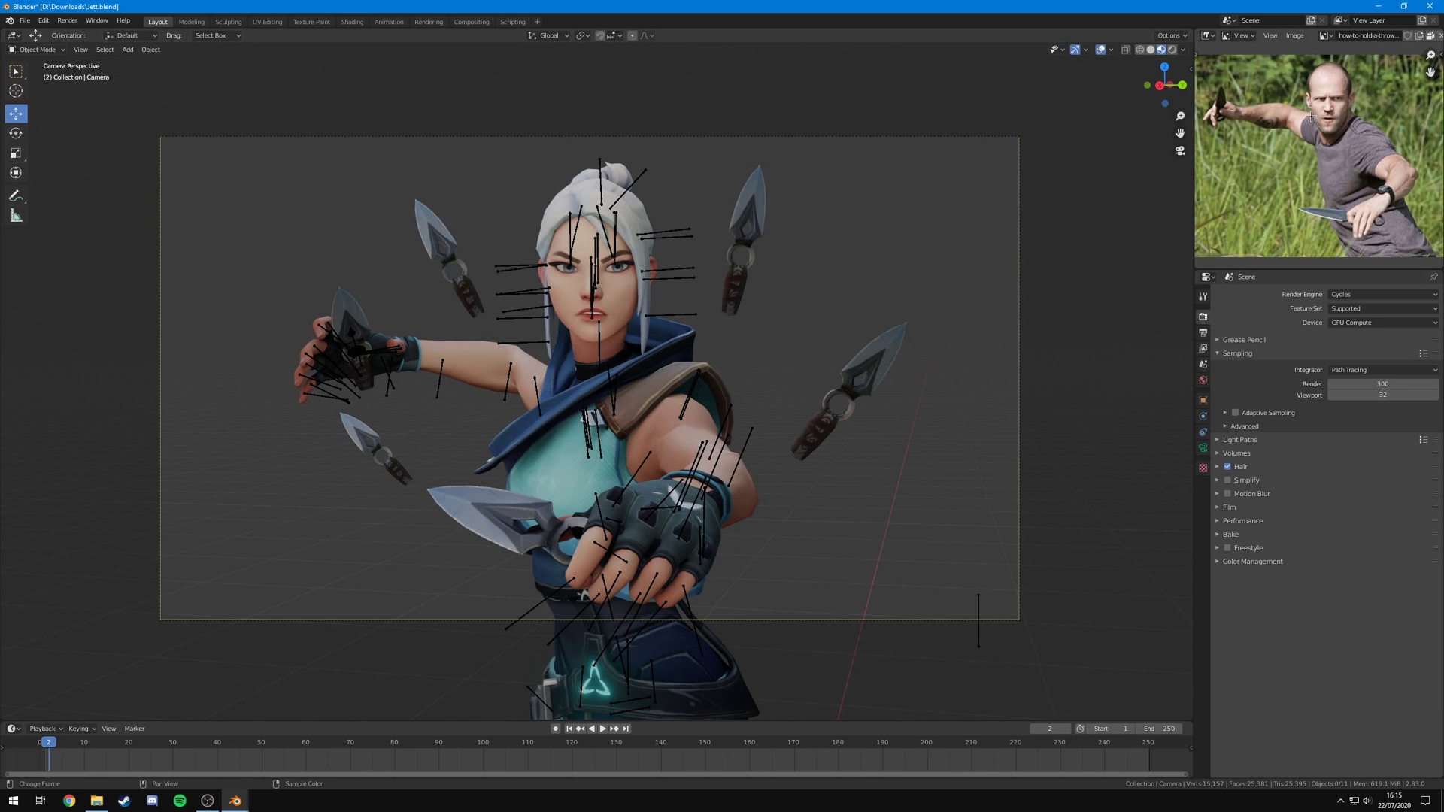
middle_click_drag(803, 316, 774, 310)
scroll(870, 324, "up", 4)
scroll(870, 324, "down", 2)
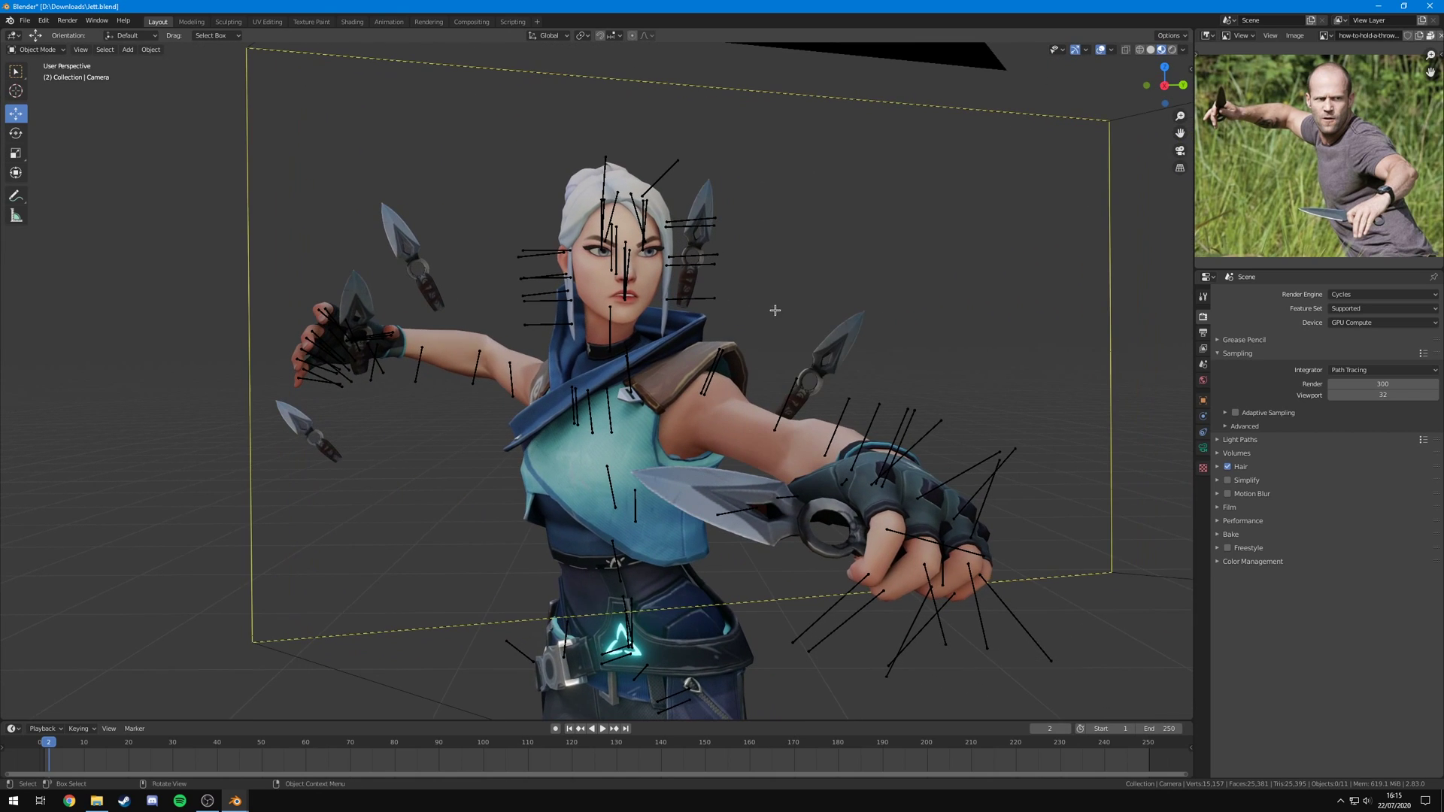
key("KP_0")
scroll(594, 394, "down", 2)
middle_click_drag(604, 400, 750, 405)
scroll(787, 412, "down", 5)
middle_click_drag(496, 339, 641, 380)
scroll(760, 384, "up", 5)
middle_click_drag(782, 399, 662, 443)
scroll(625, 351, "down", 8)
key("KP_0")
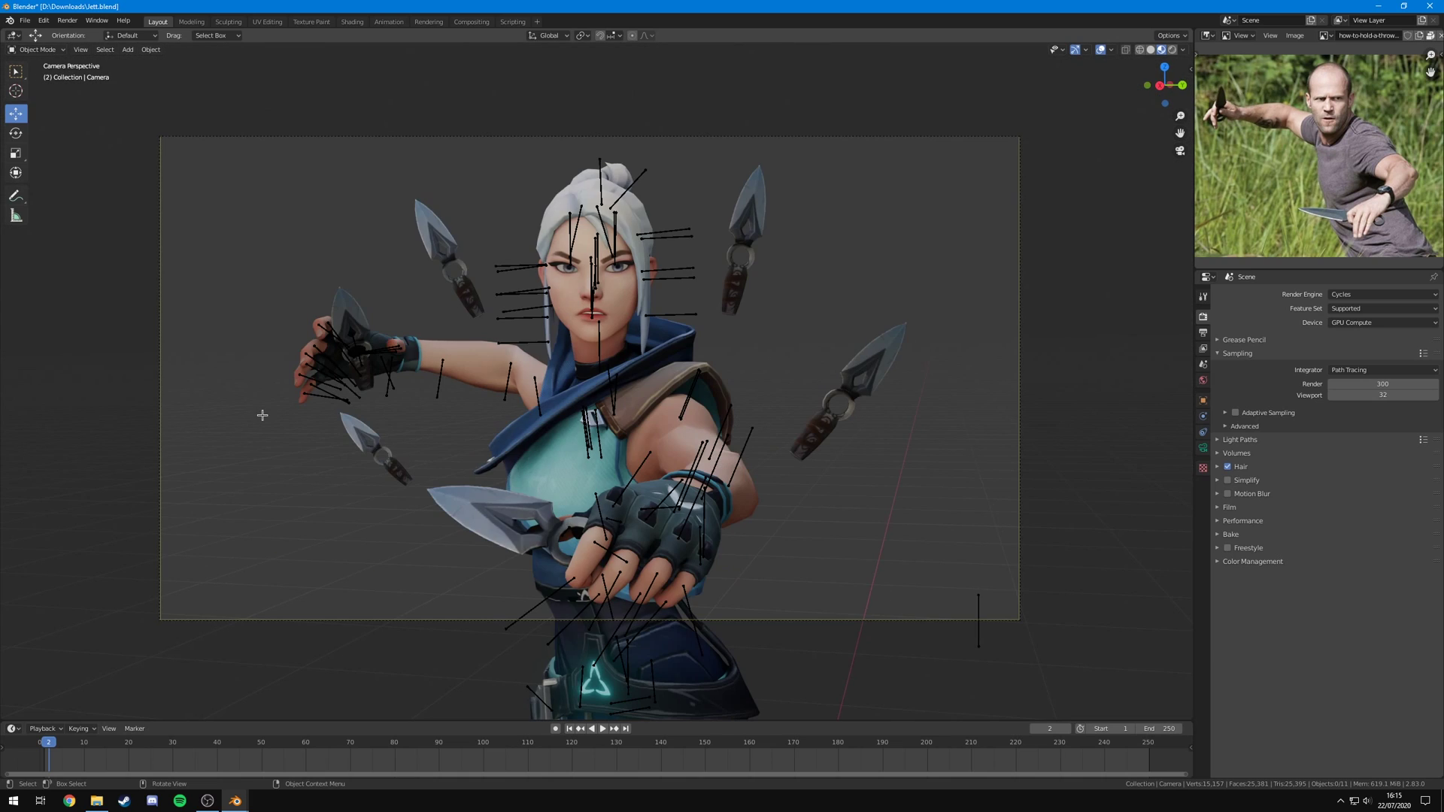
scroll(786, 342, "up", 2)
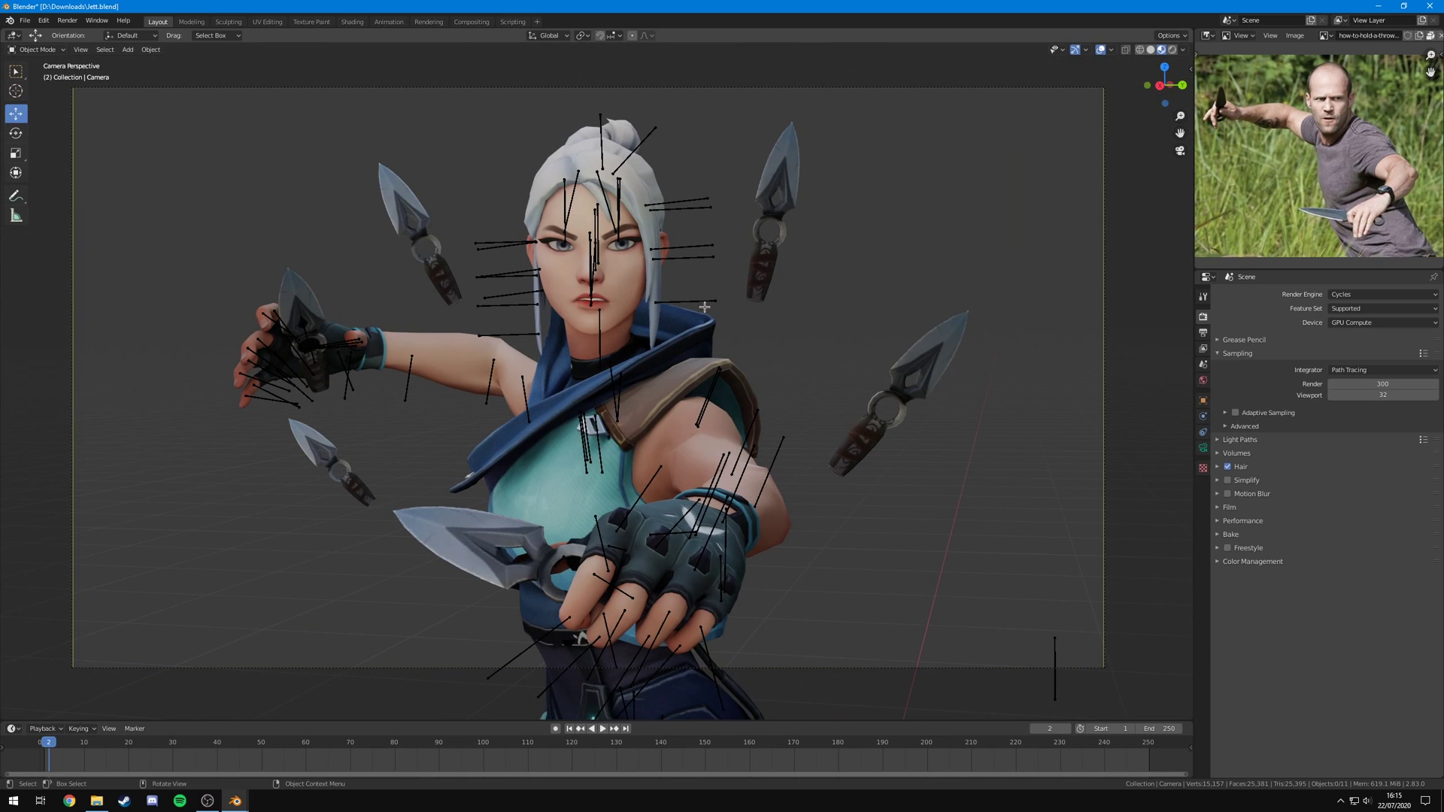
- Try to move and rotate the floating knife beside Jett's head
left_click(704, 304)
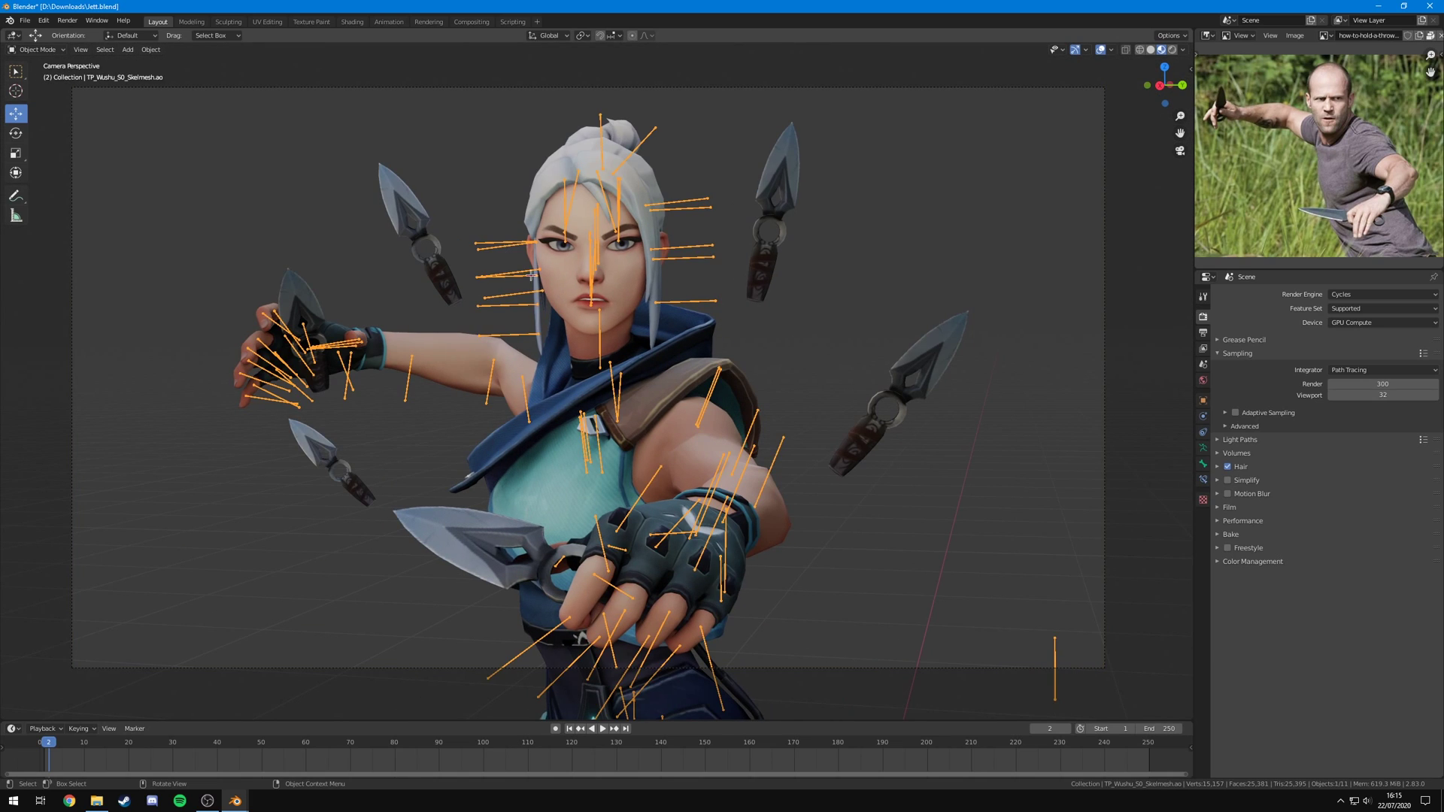
left_click(775, 177)
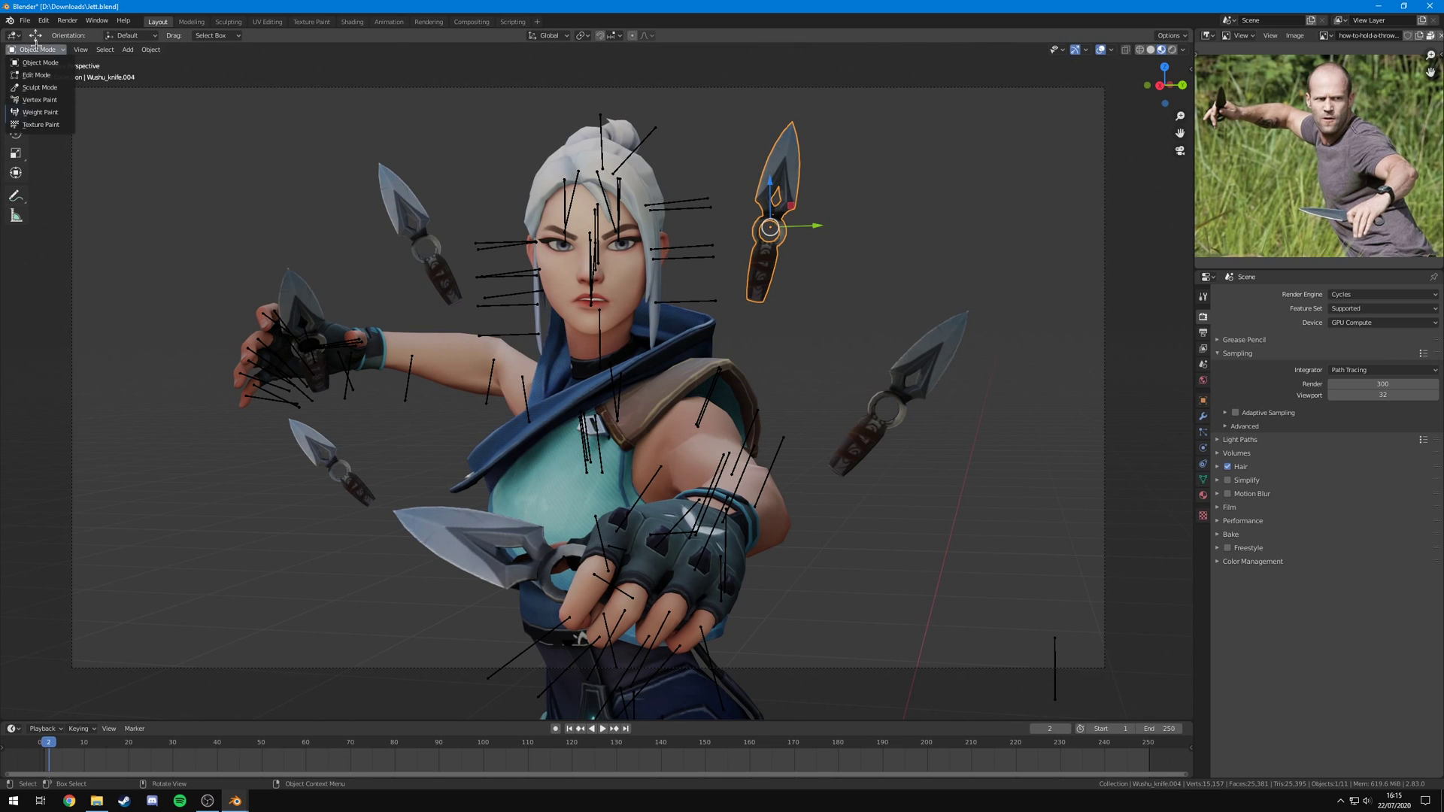
mouse_move(792, 226)
left_mouse_down()
mouse_move(845, 228)
mouse_move(808, 224)
mouse_move(798, 189)
mouse_move(796, 202)
left_mouse_up()
key("r")
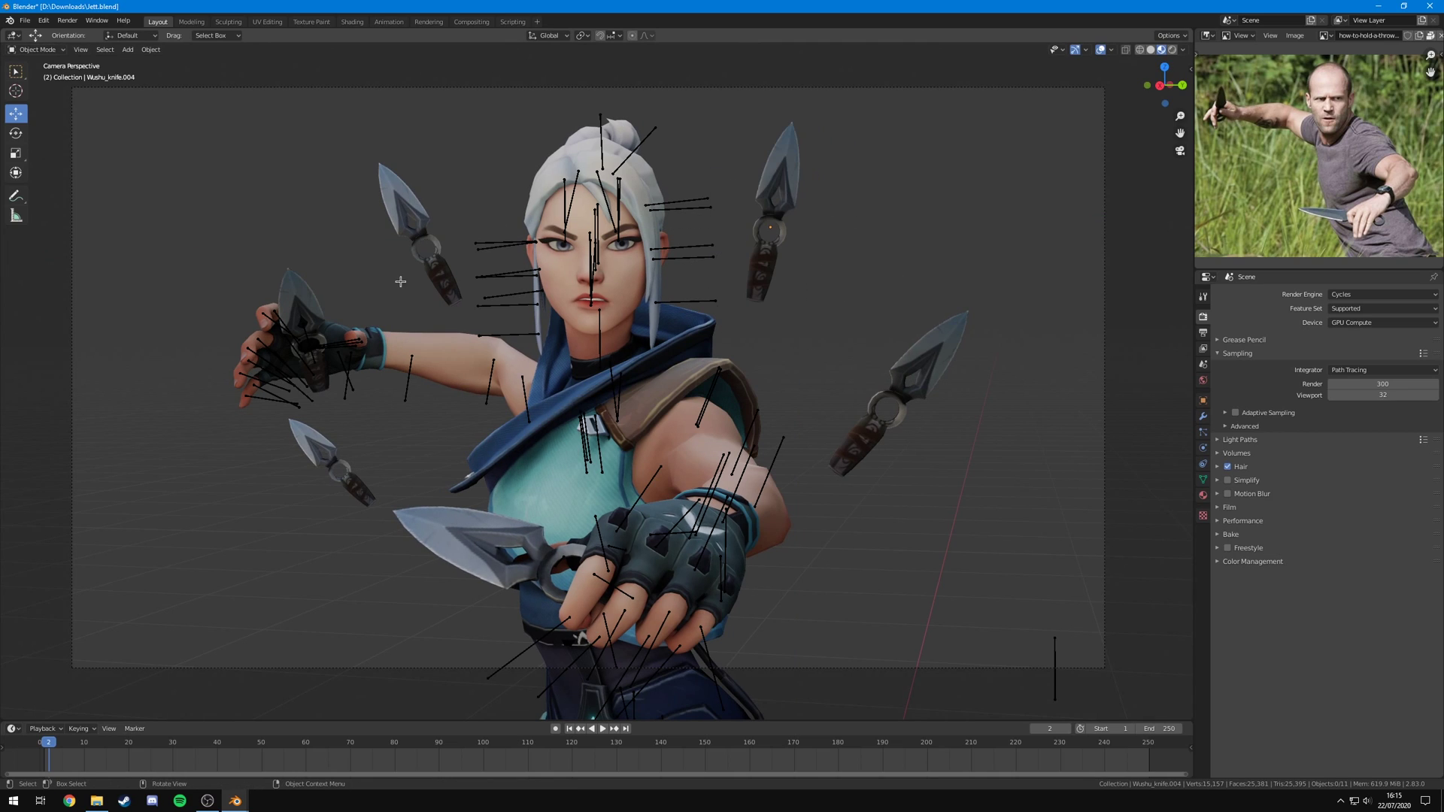
scroll(406, 522, "down", 2)
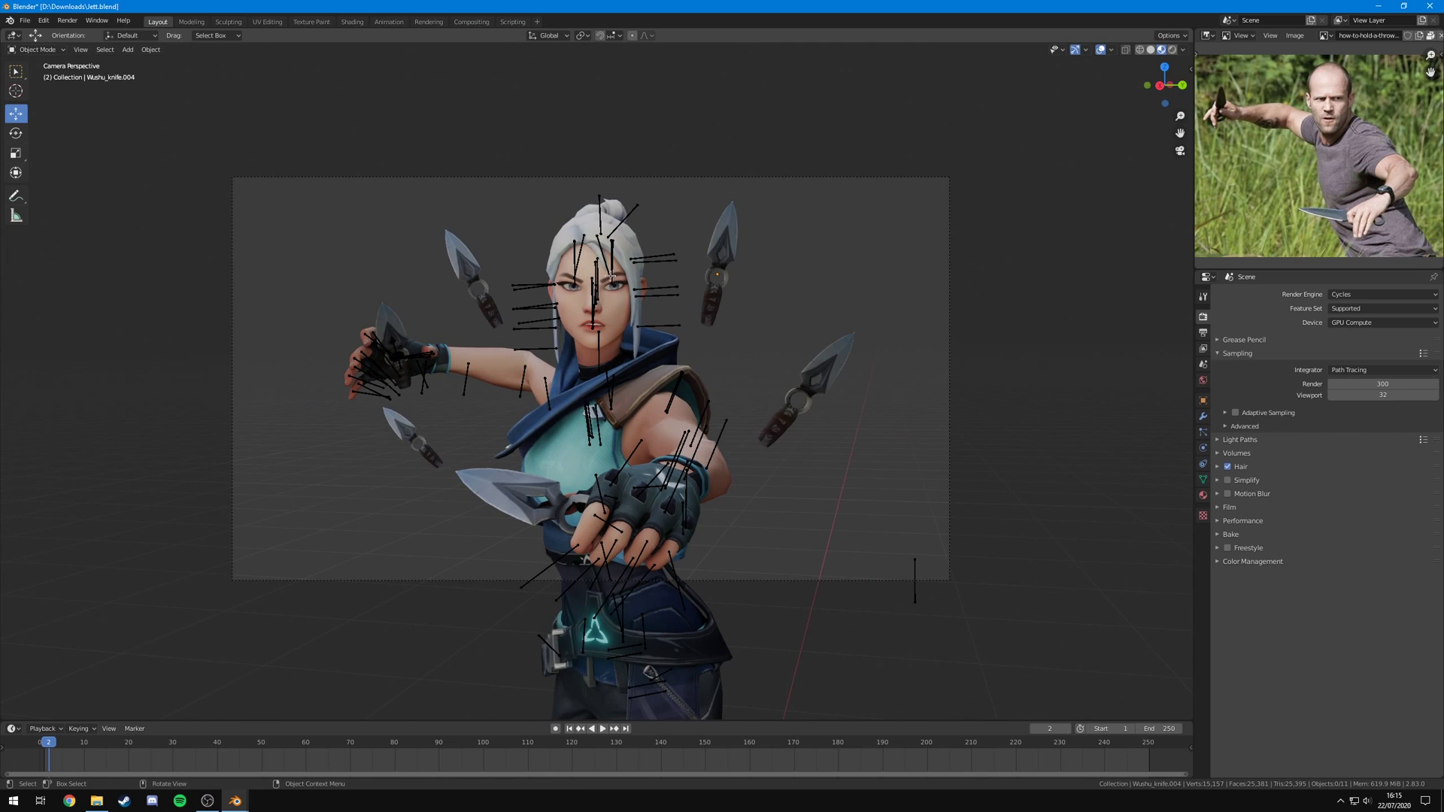
scroll(567, 369, "up", 1)
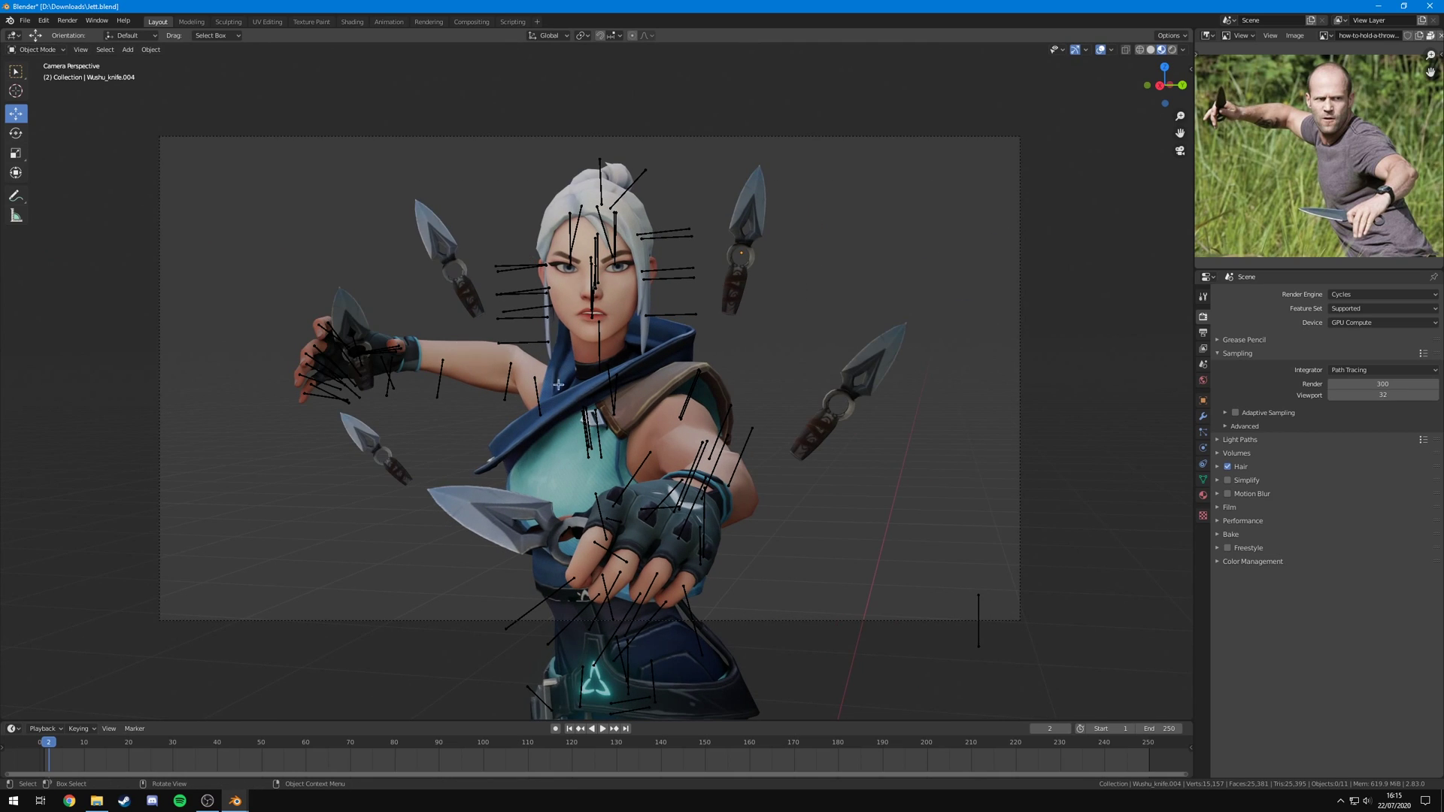
scroll(527, 385, "up", 1)
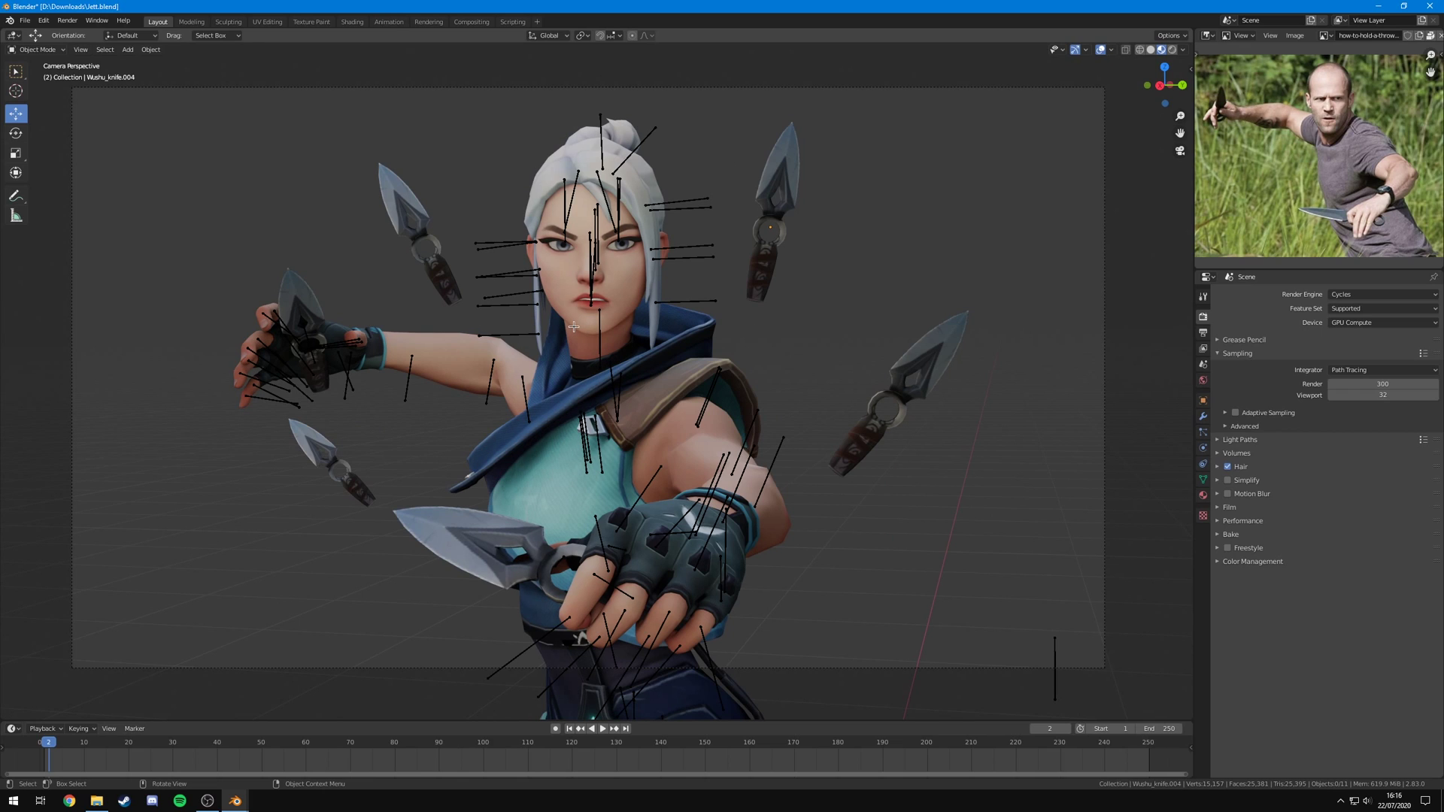